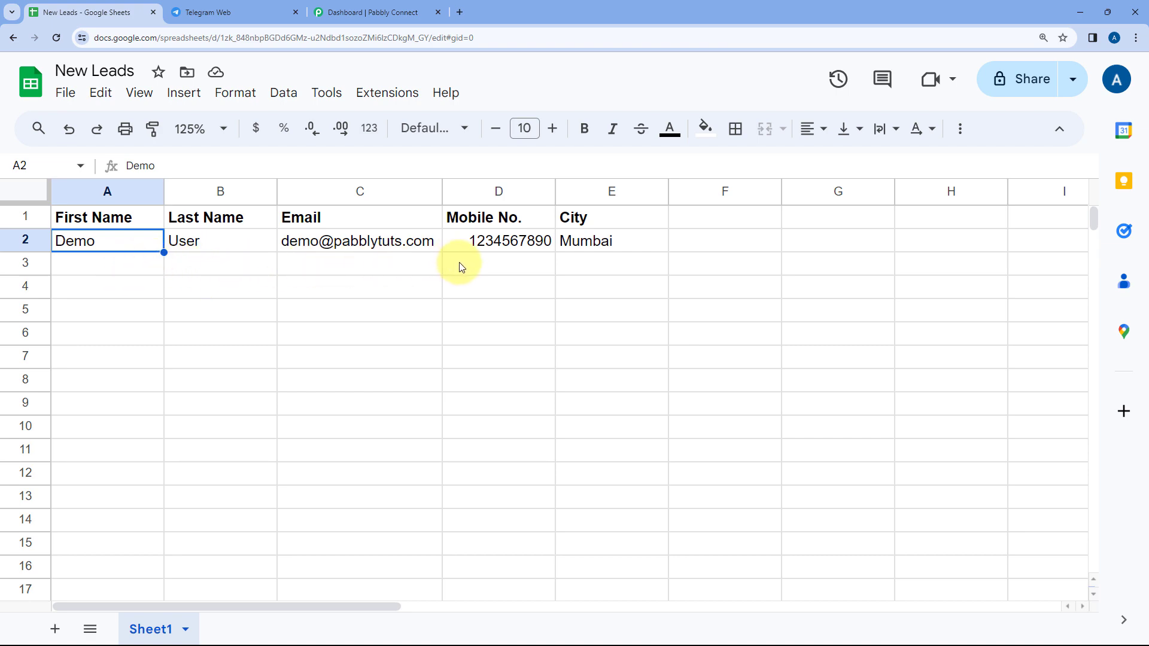
Look over the New Leads spreadsheet, Telegram Web and the Pabbly Connect dashboard
{"action": "left_click", "coordinate": [241, 5]}
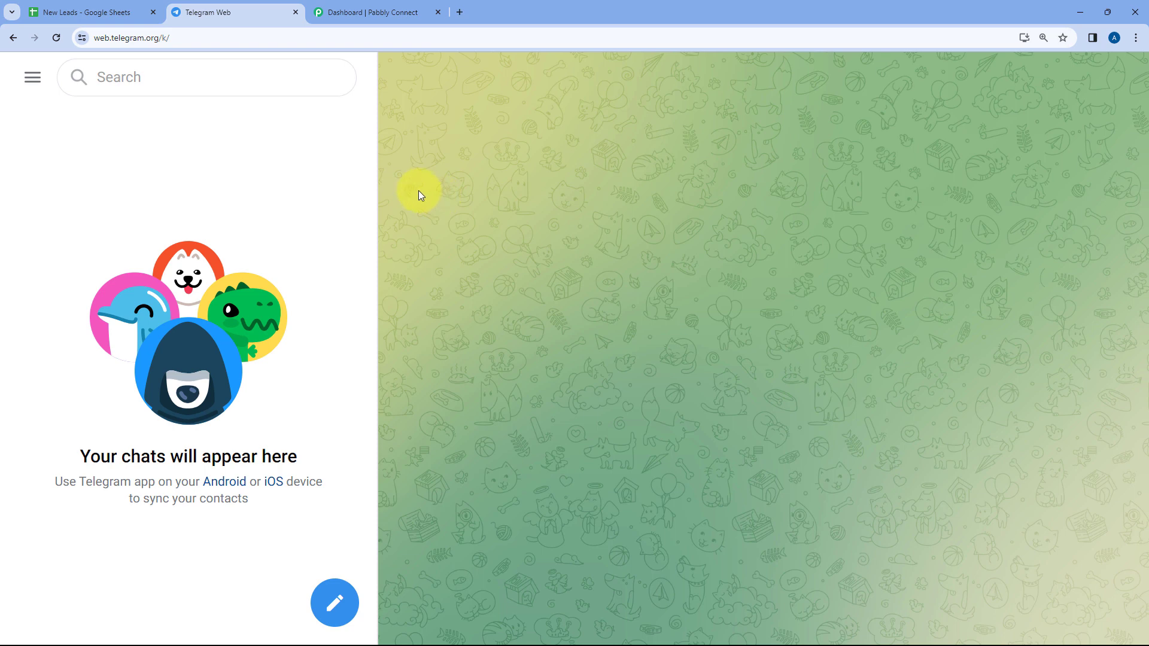
{"action": "left_click", "coordinate": [106, 11]}
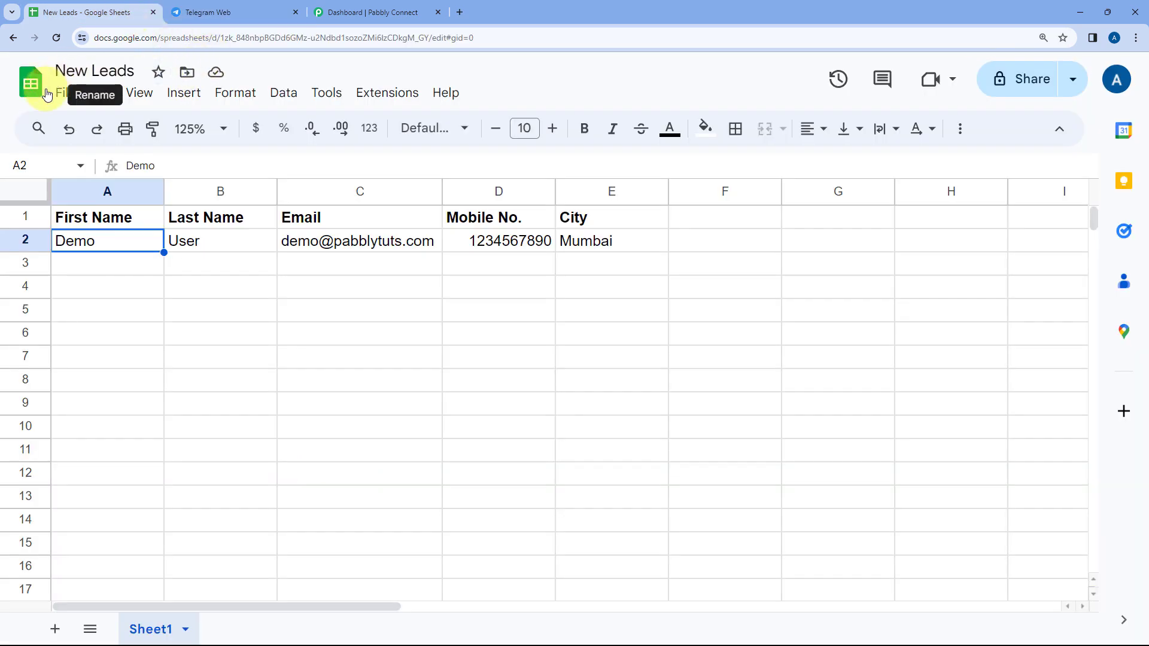
{"action": "left_click", "coordinate": [236, 9]}
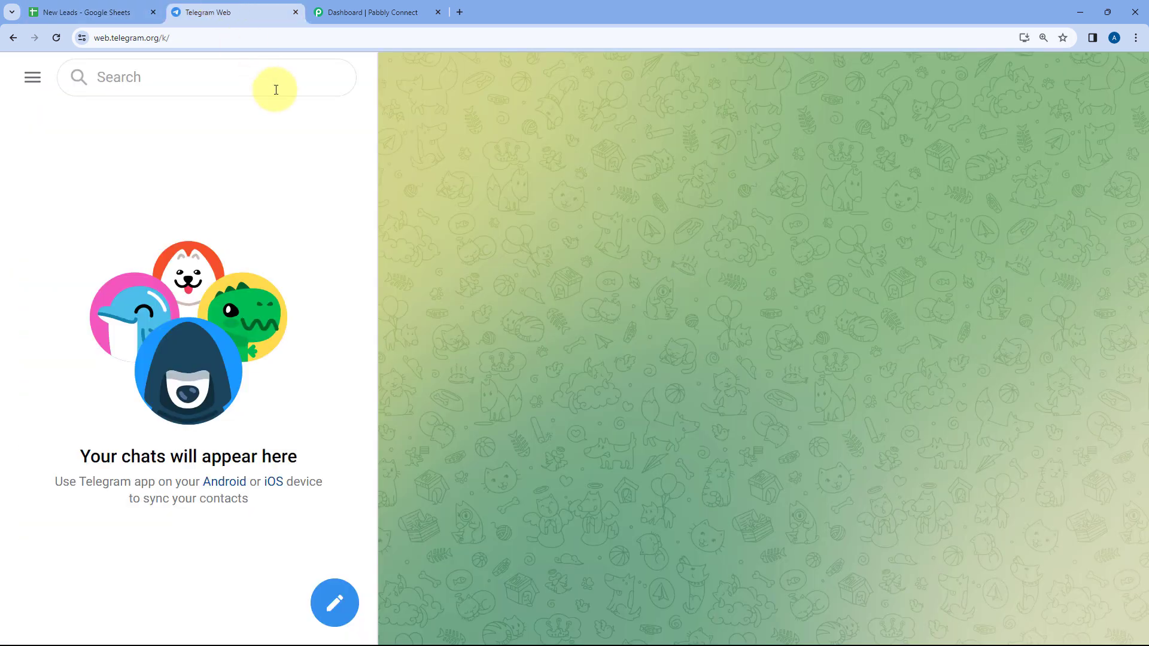
{"action": "left_click", "coordinate": [370, 12]}
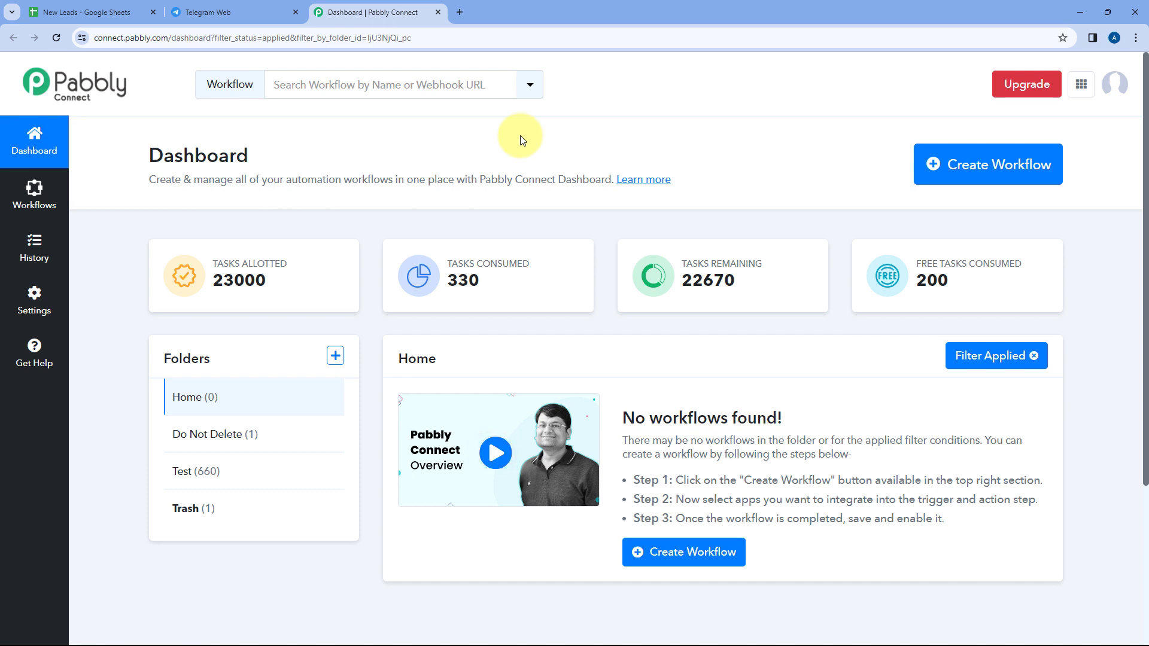
{"action": "left_click", "coordinate": [118, 5]}
{"action": "left_click", "coordinate": [205, 8]}
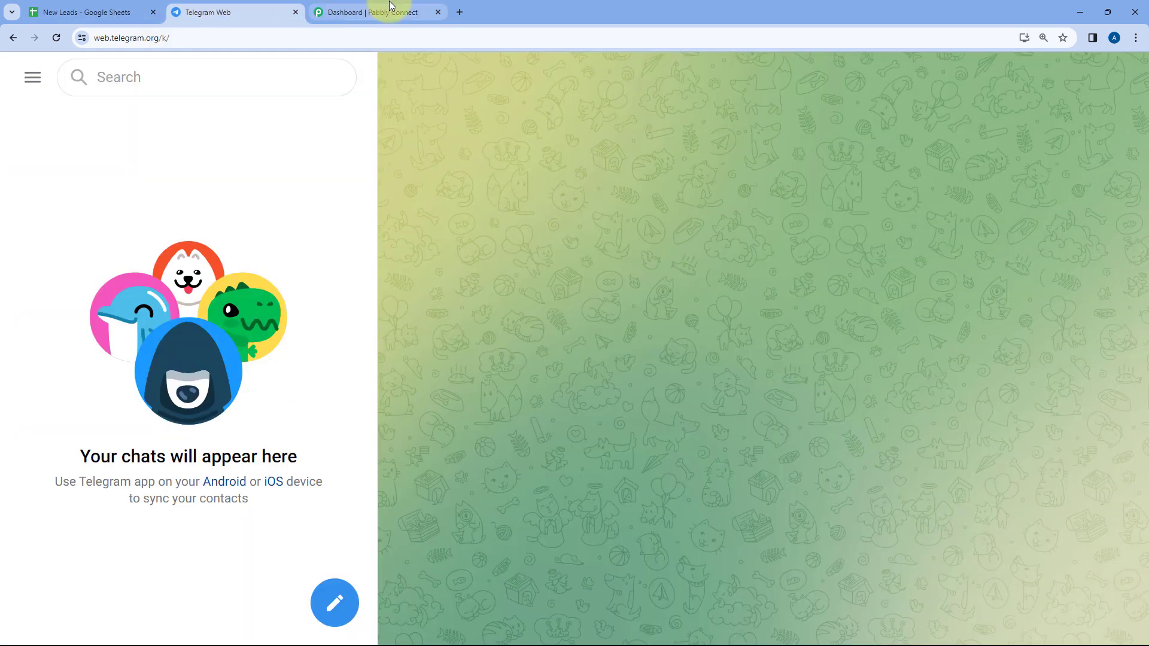
{"action": "left_click", "coordinate": [390, 7]}
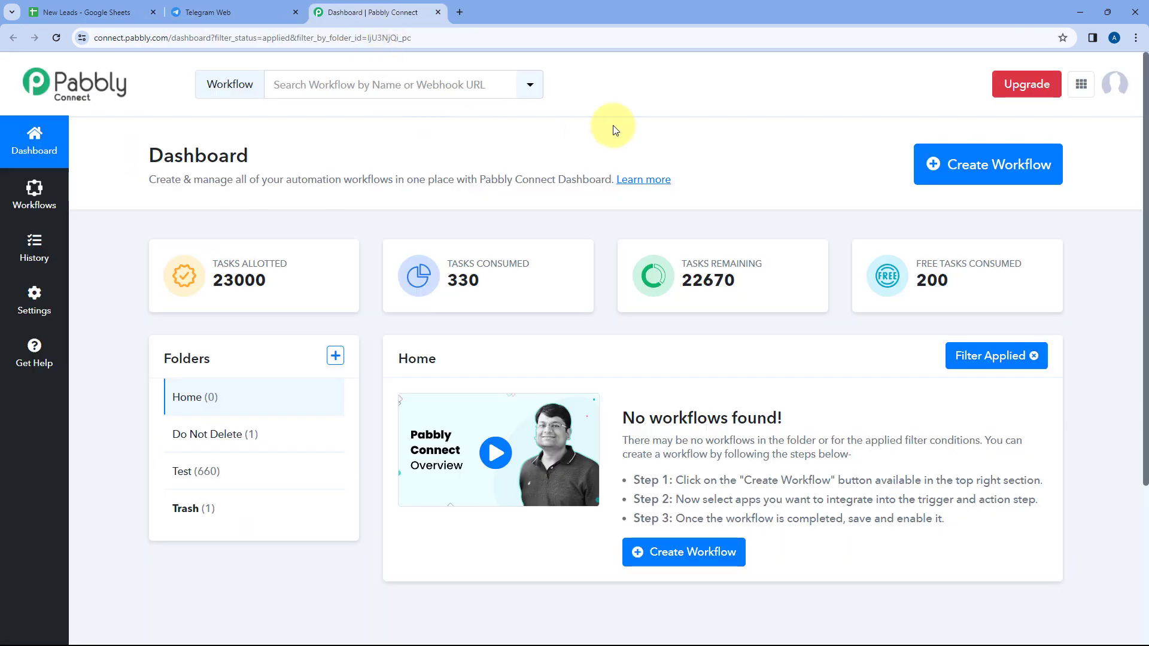
Create a workflow named "Google Sheets to Telegram" in the Home folder
{"action": "left_click", "coordinate": [1007, 161]}
{"action": "left_click", "coordinate": [514, 299]}
{"action": "type", "text": "Go"}
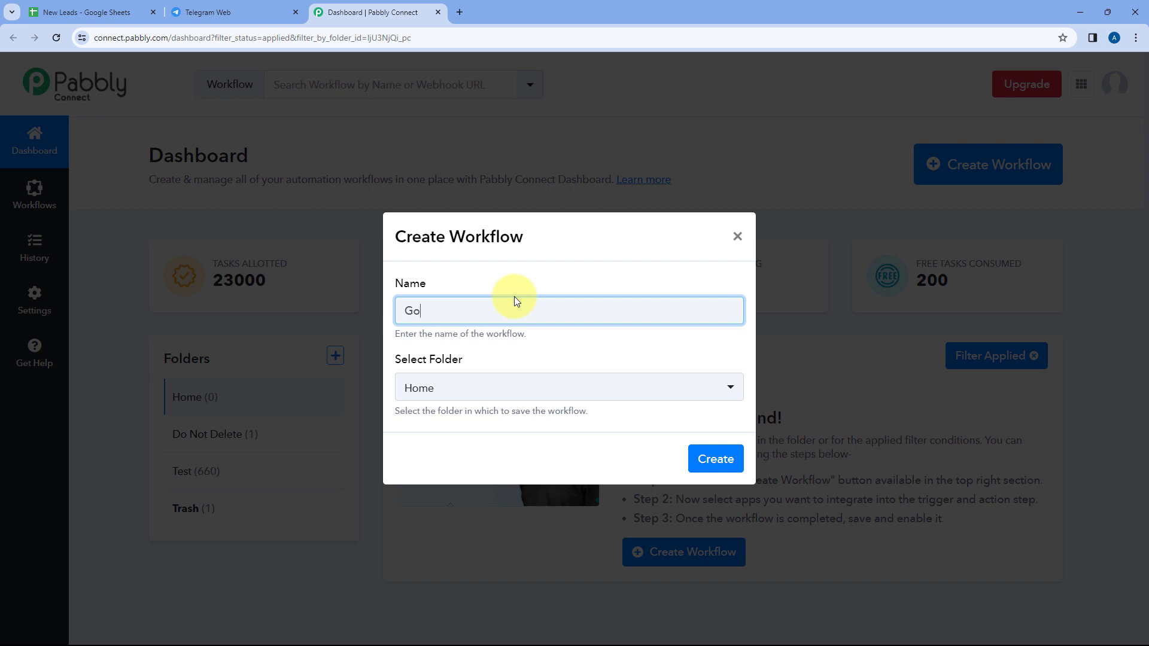
{"action": "type", "text": "ogle Sheets to Telegram"}
{"action": "left_click", "coordinate": [500, 399]}
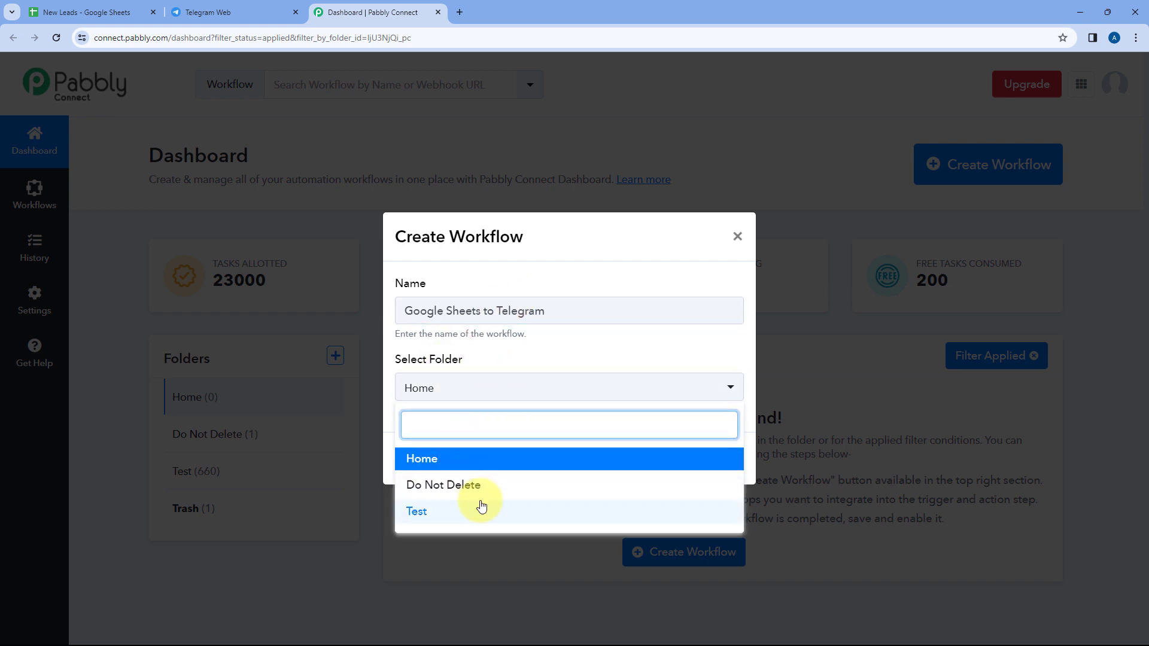
{"action": "left_click", "coordinate": [466, 462]}
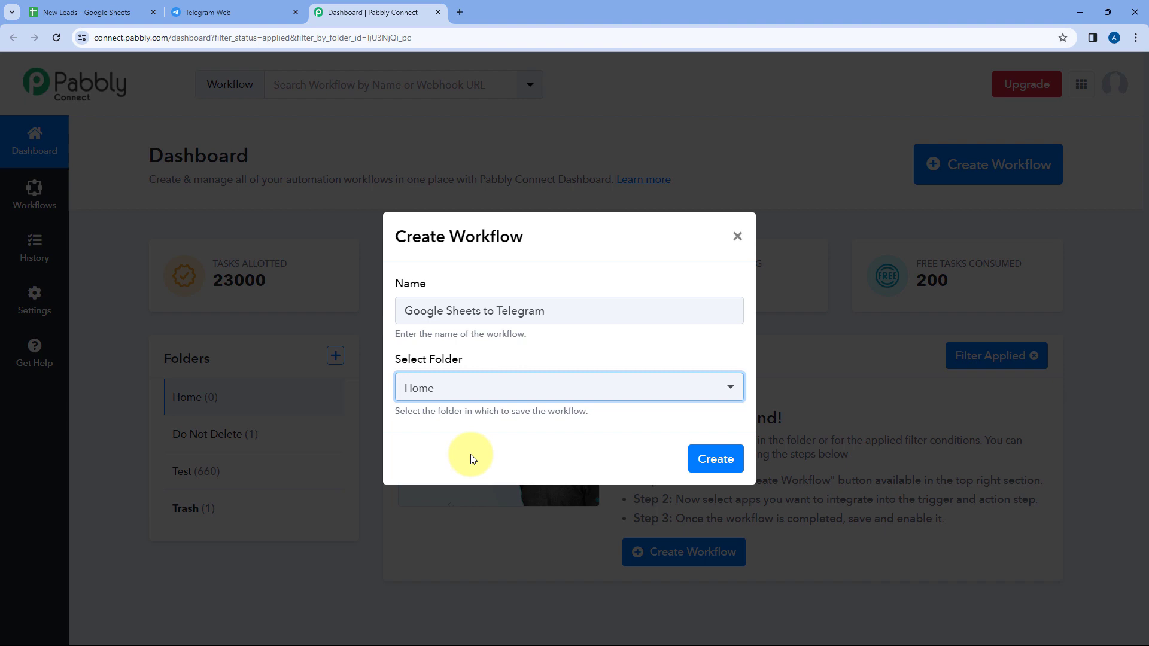
{"action": "left_click", "coordinate": [718, 459]}
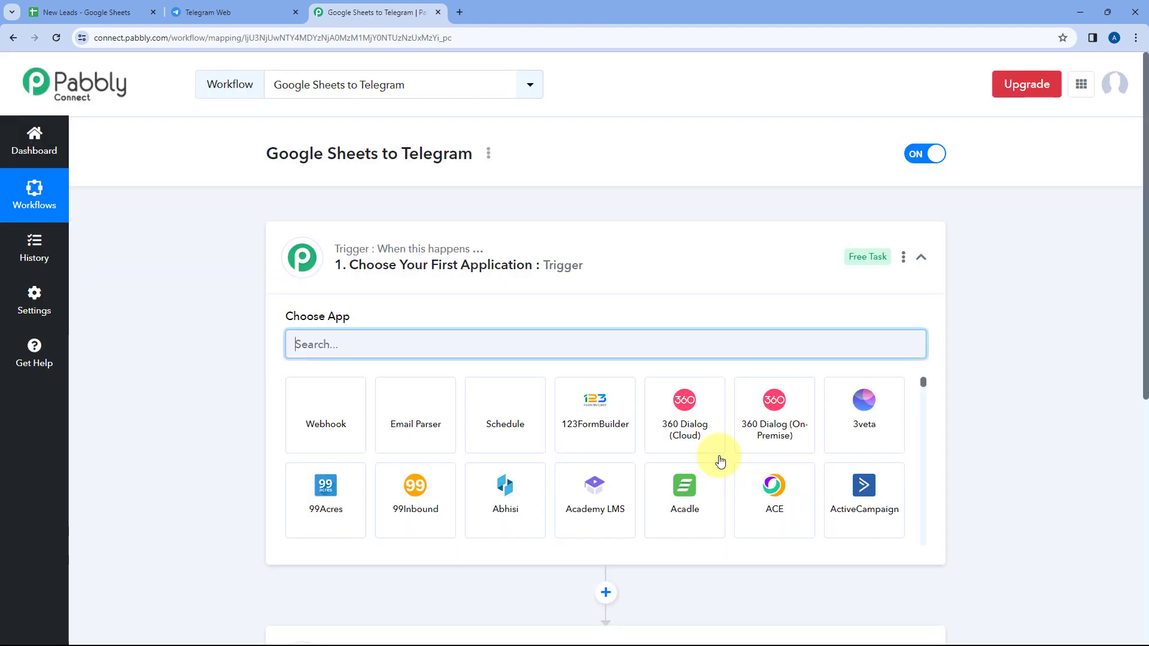
Examine the workflow's trigger and action steps alongside the New Leads spreadsheet and Telegram Web
{"action": "left_click", "coordinate": [561, 263]}
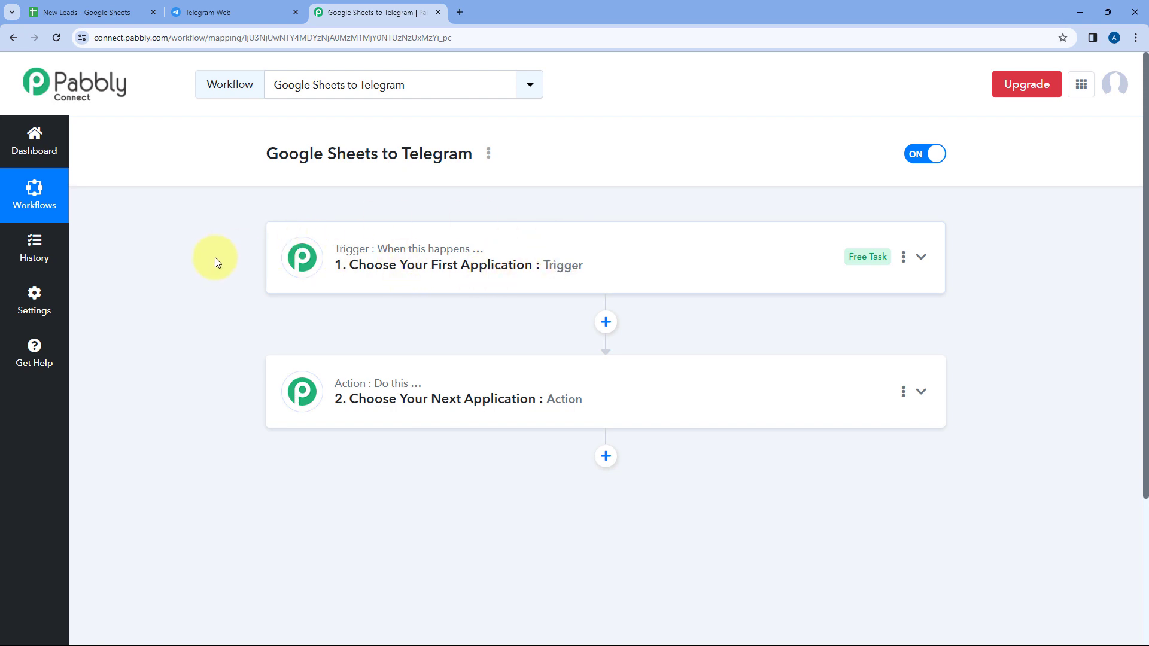
{"action": "scroll", "coordinate": [211, 258], "scroll_direction": "down", "scroll_amount": 1}
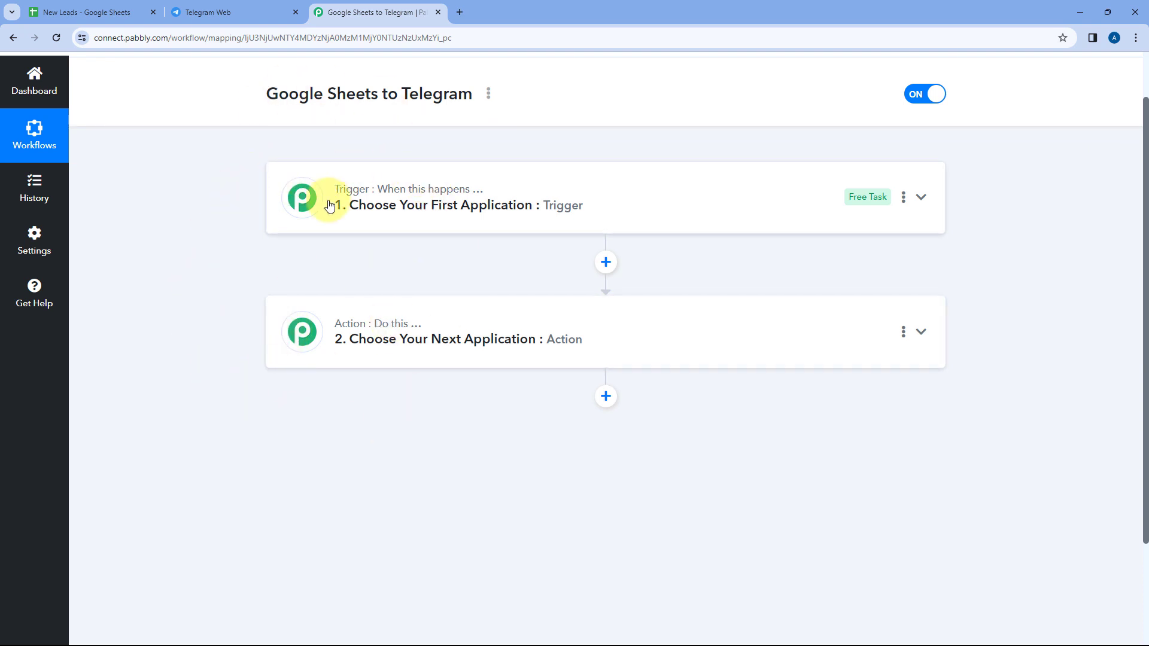
{"action": "mouse_move", "coordinate": [372, 191]}
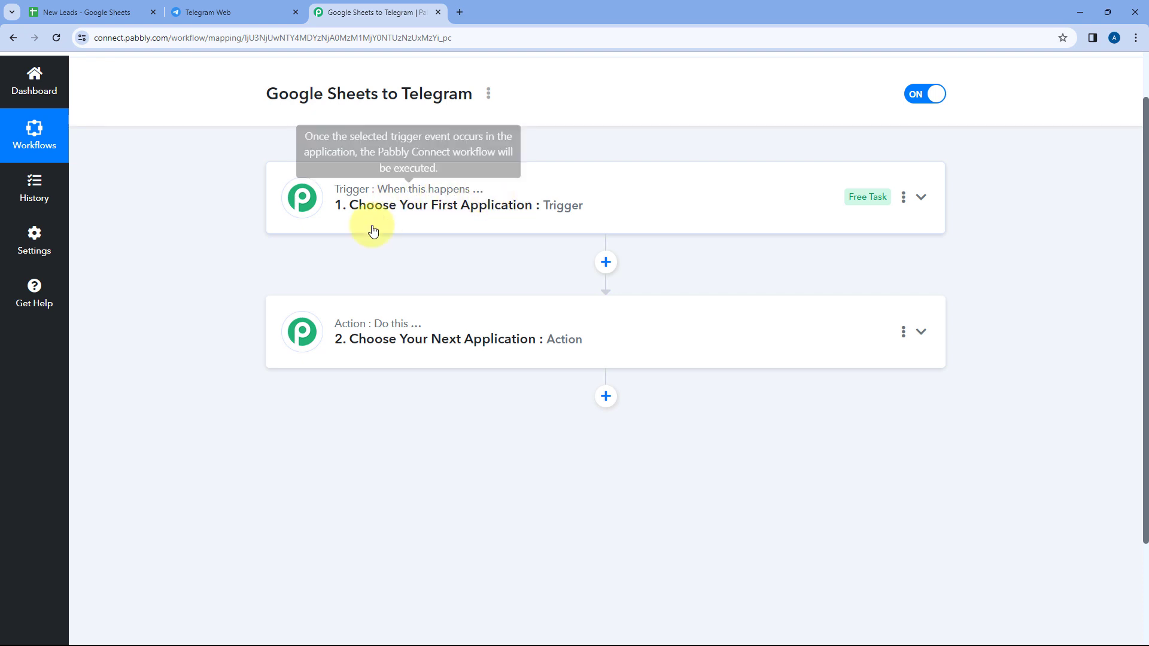
{"action": "mouse_move", "coordinate": [351, 340]}
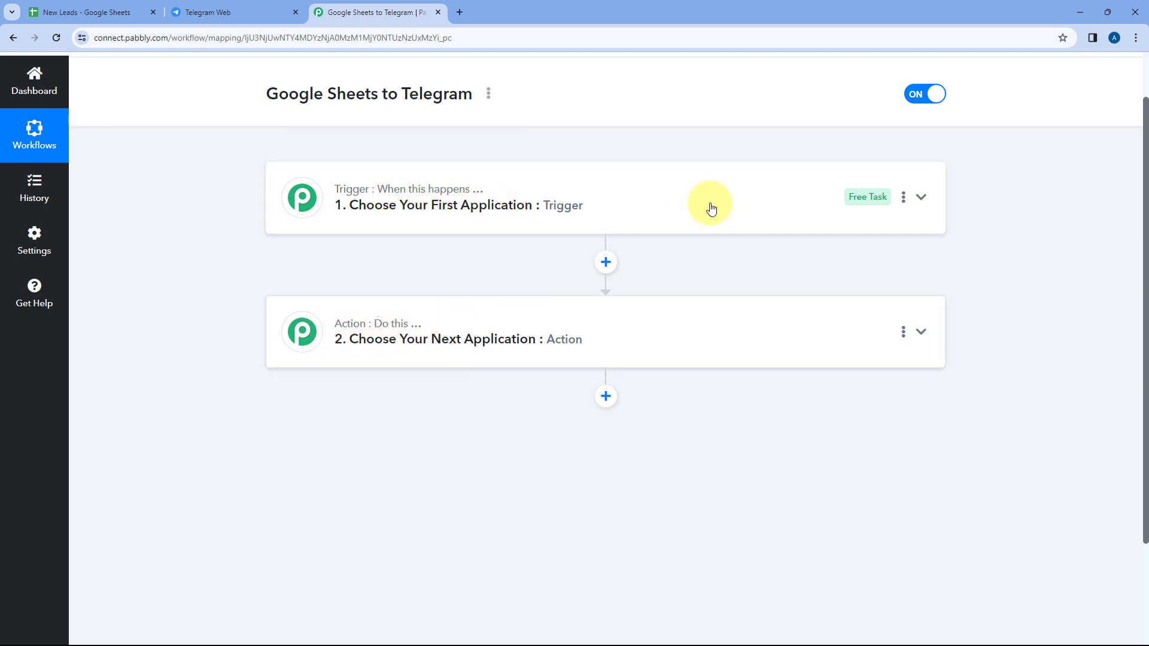
{"action": "left_click", "coordinate": [613, 192]}
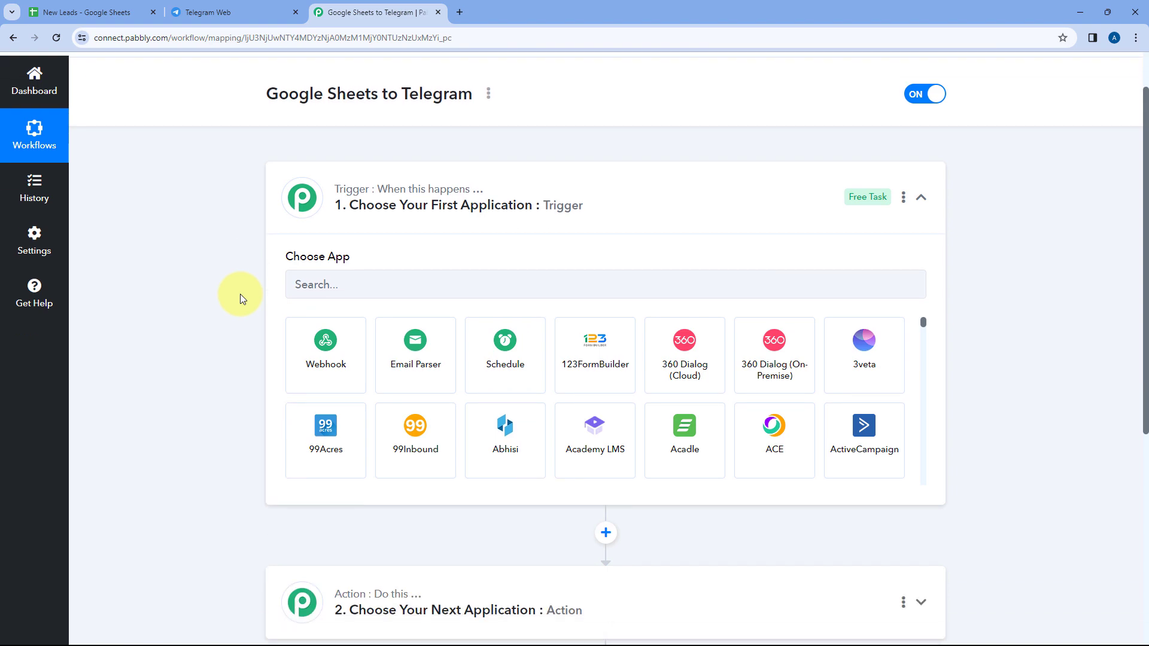
{"action": "left_click", "coordinate": [90, 12]}
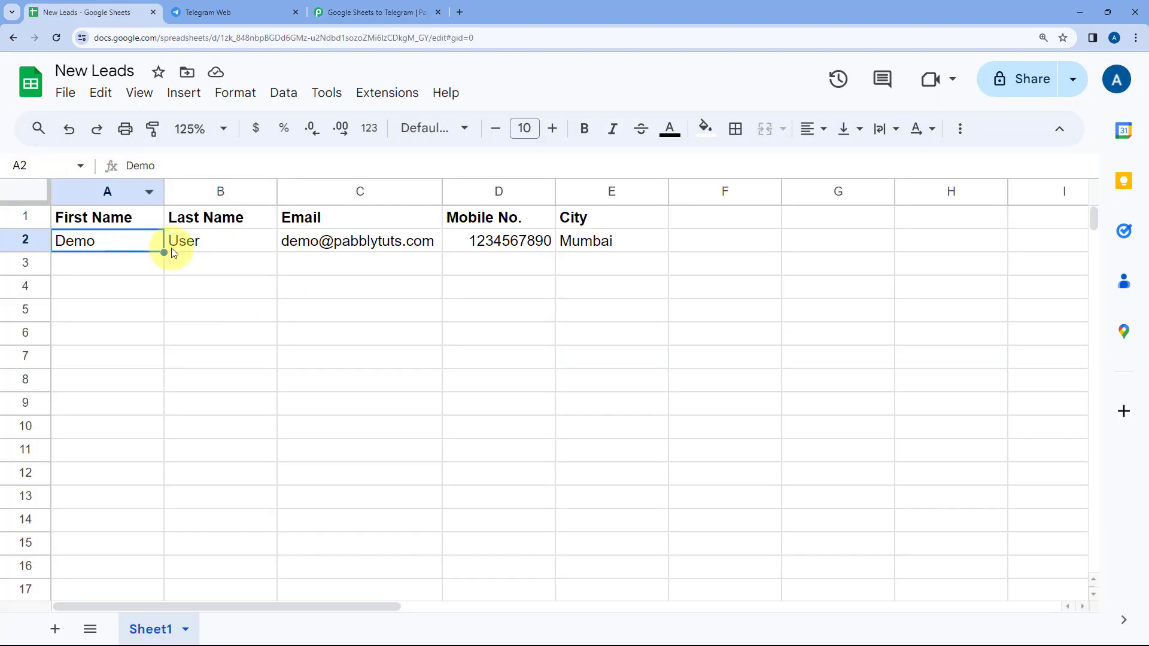
{"action": "left_click", "coordinate": [335, 11]}
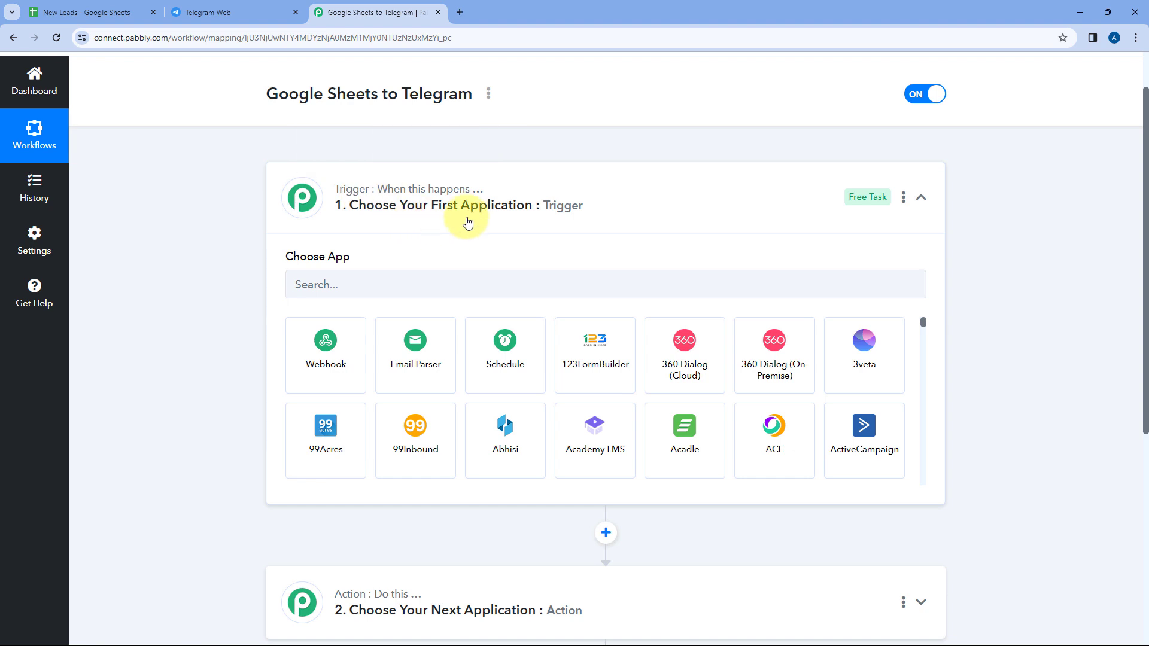
{"action": "left_click", "coordinate": [78, 12]}
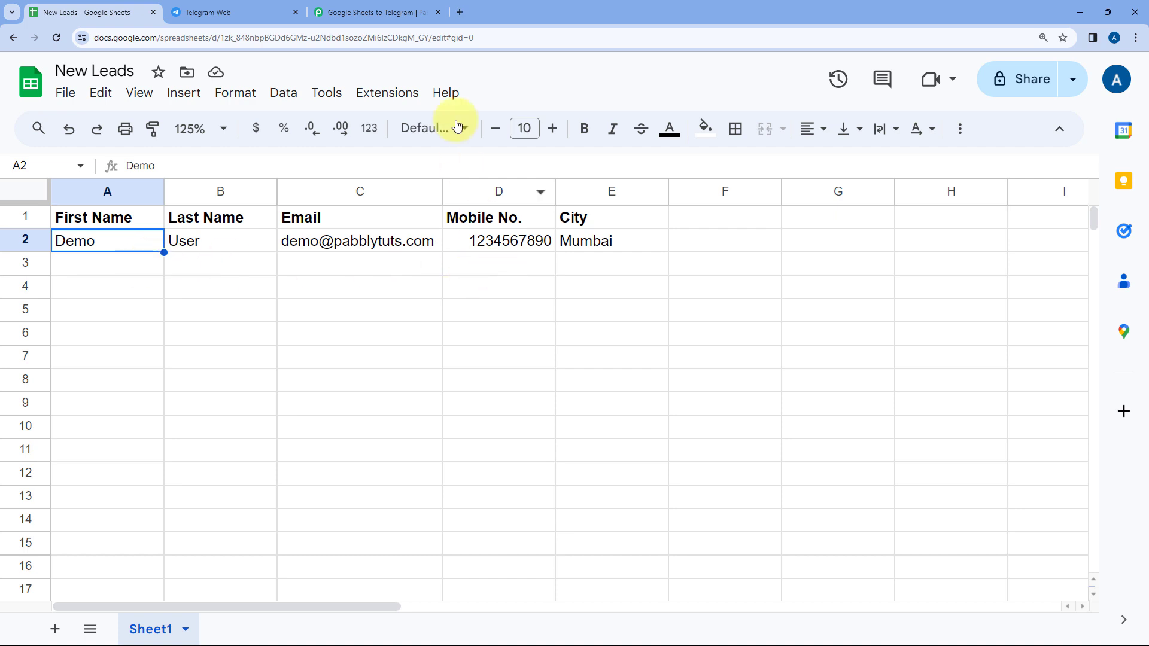
{"action": "left_click", "coordinate": [353, 12]}
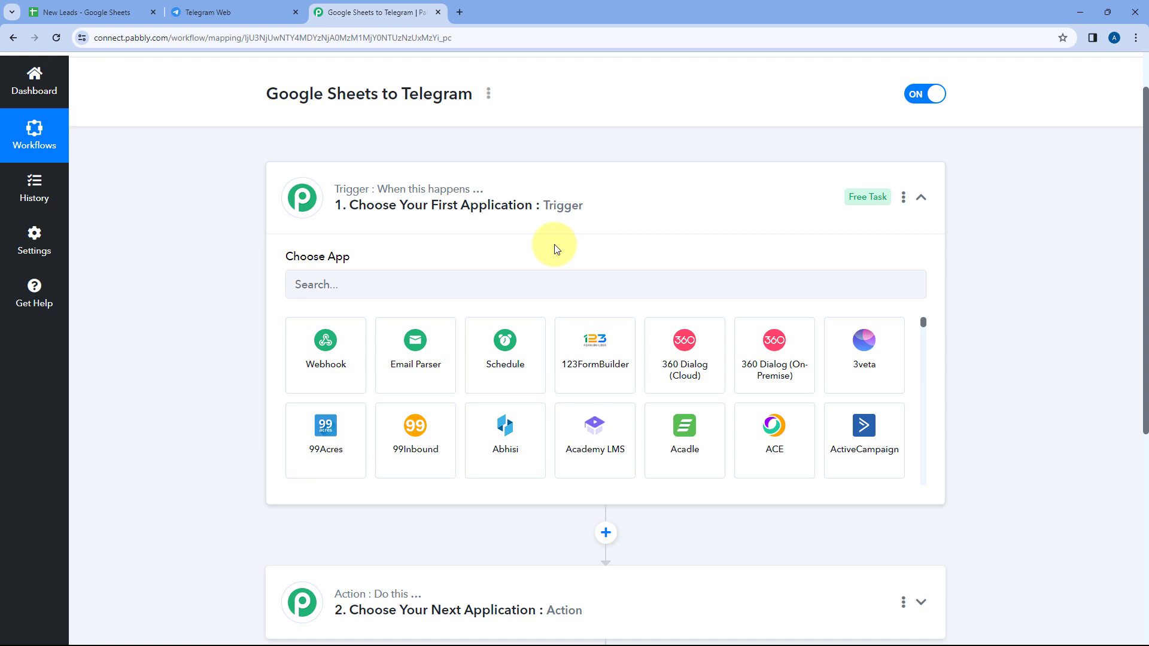
{"action": "scroll", "coordinate": [179, 230], "scroll_direction": "down", "scroll_amount": 2}
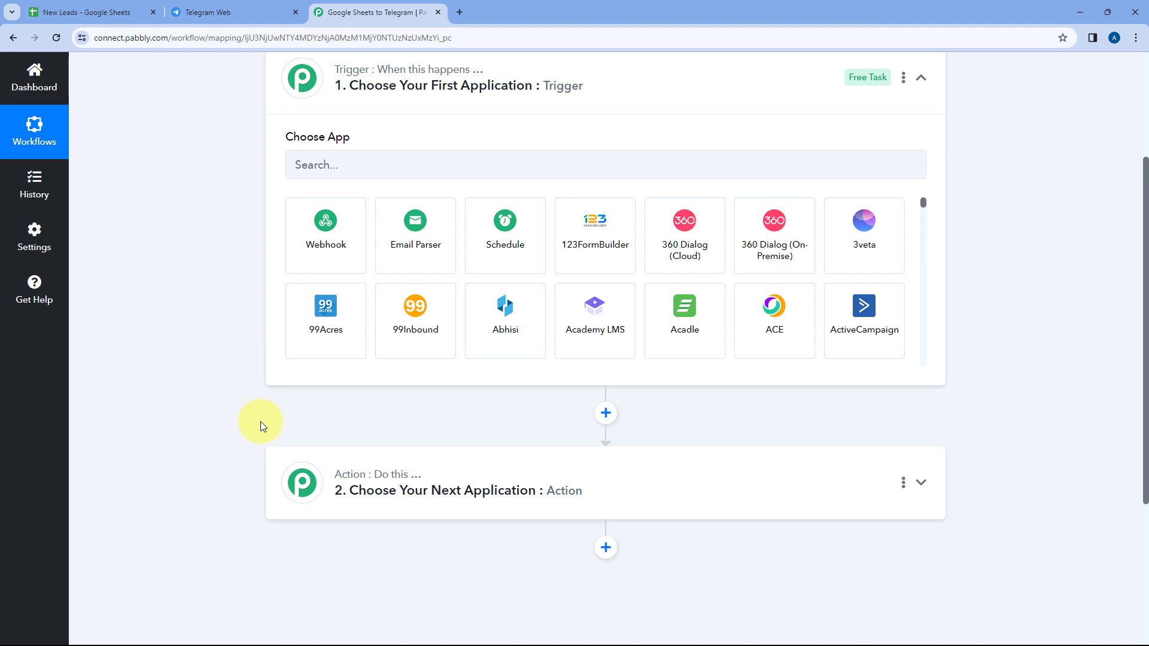
{"action": "left_click", "coordinate": [200, 12]}
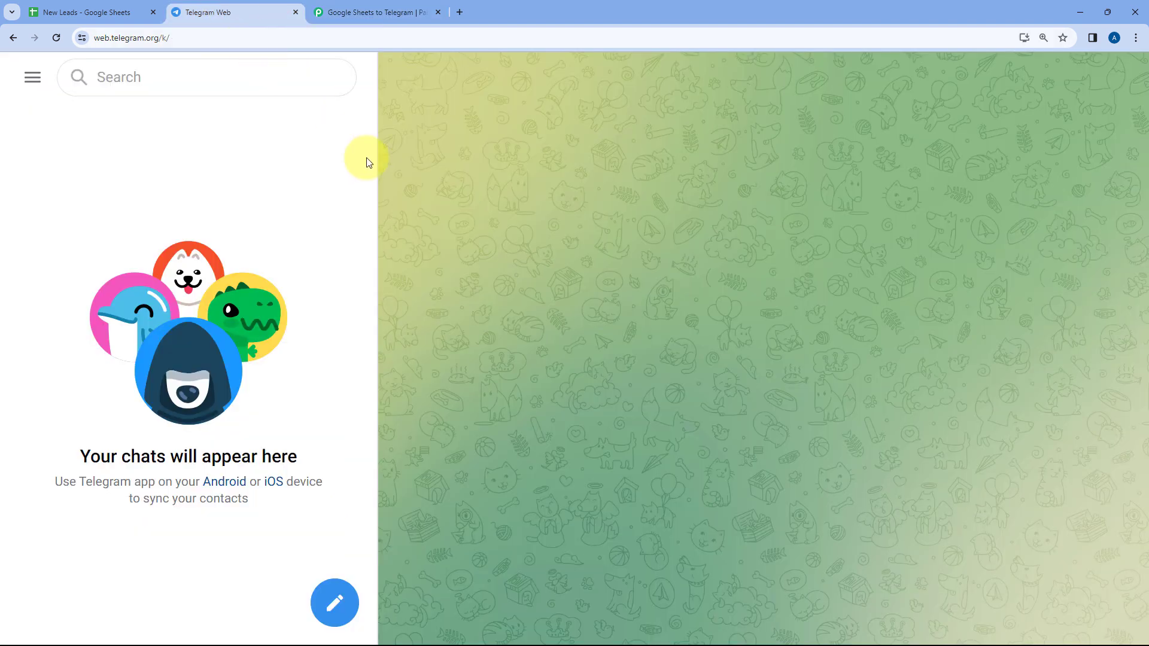
{"action": "left_click", "coordinate": [354, 11]}
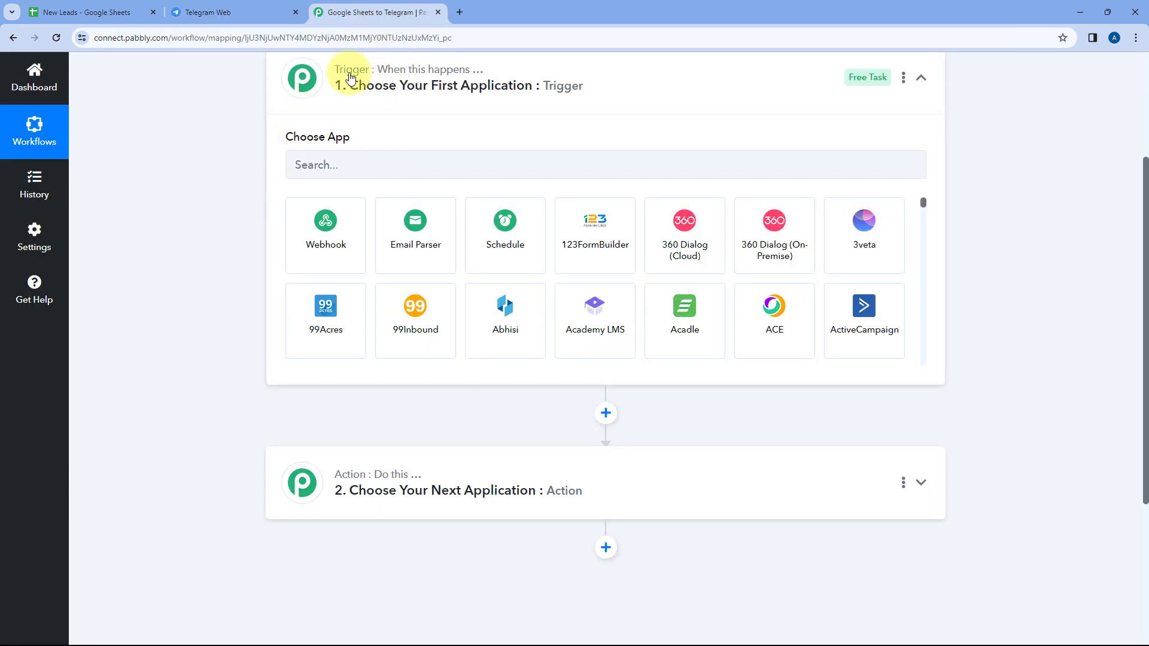
Set Google Sheets as the trigger app with the New or Updated Spreadsheet Row event
{"action": "left_click", "coordinate": [365, 162]}
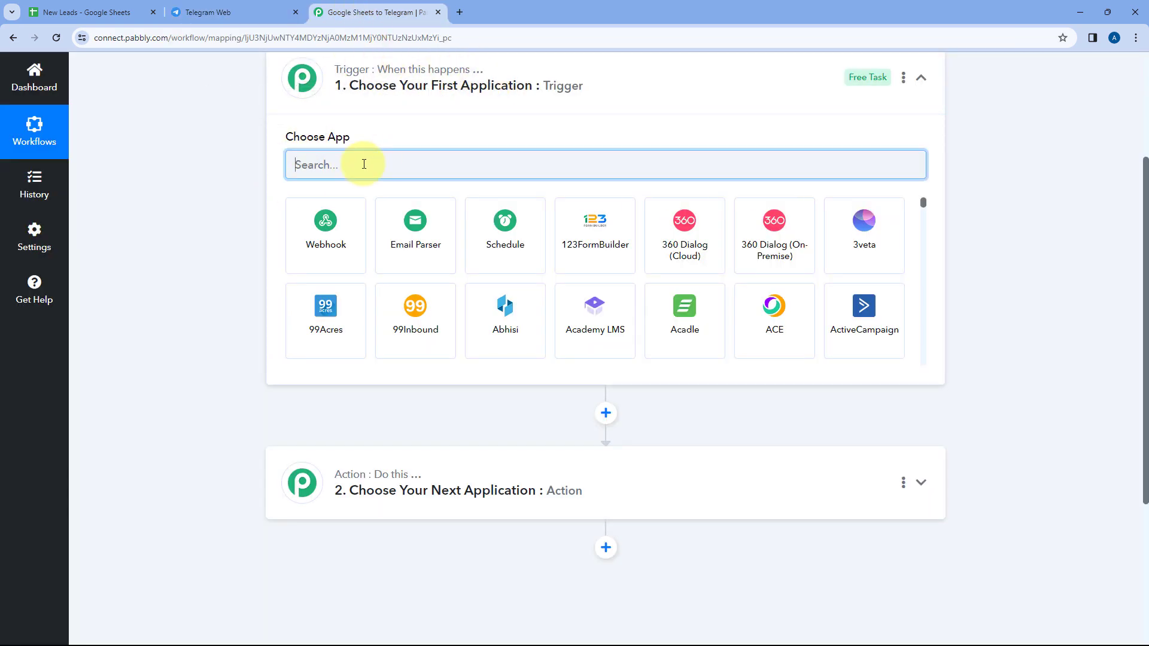
{"action": "type", "text": "Google sheets"}
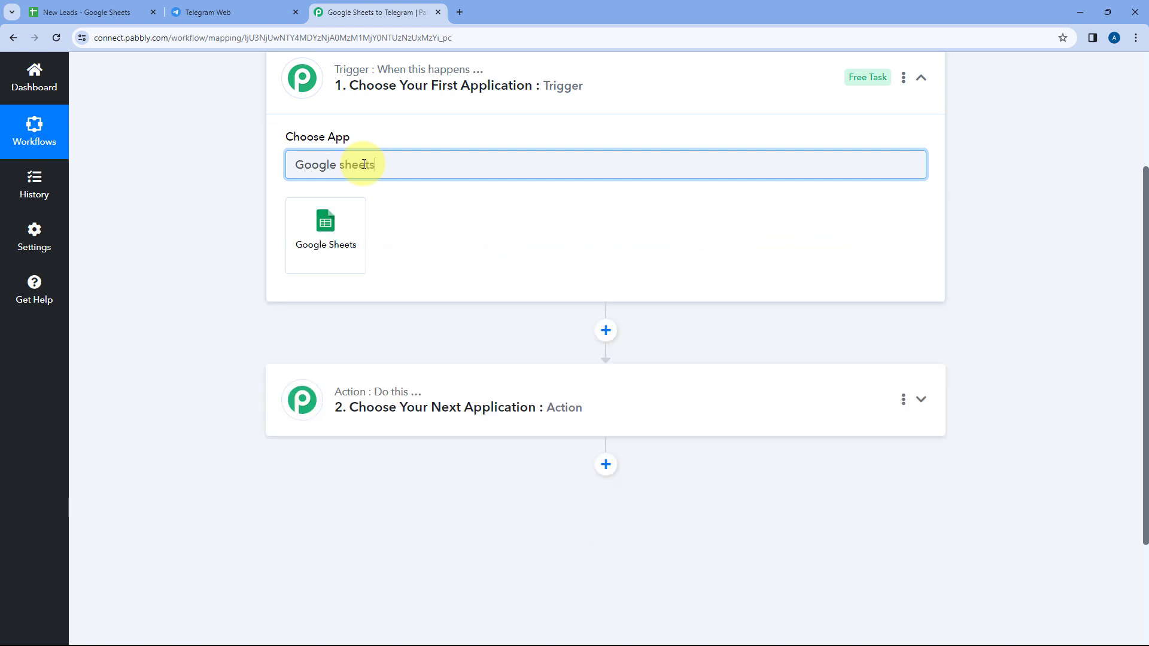
{"action": "left_click", "coordinate": [330, 235]}
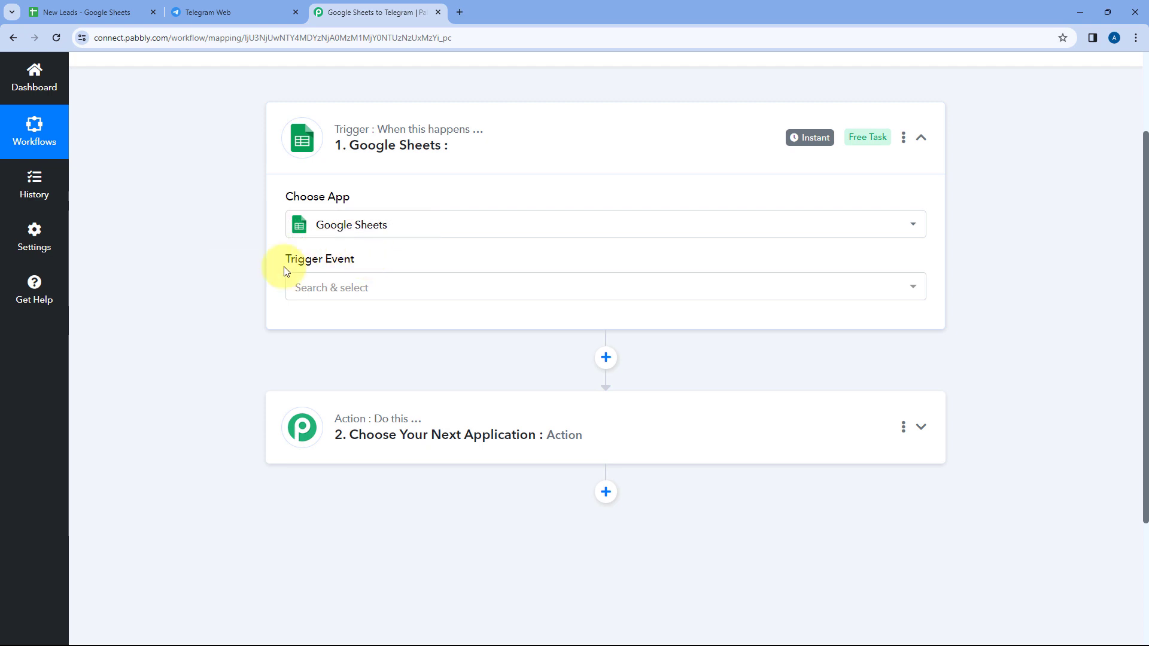
{"action": "left_click", "coordinate": [394, 285]}
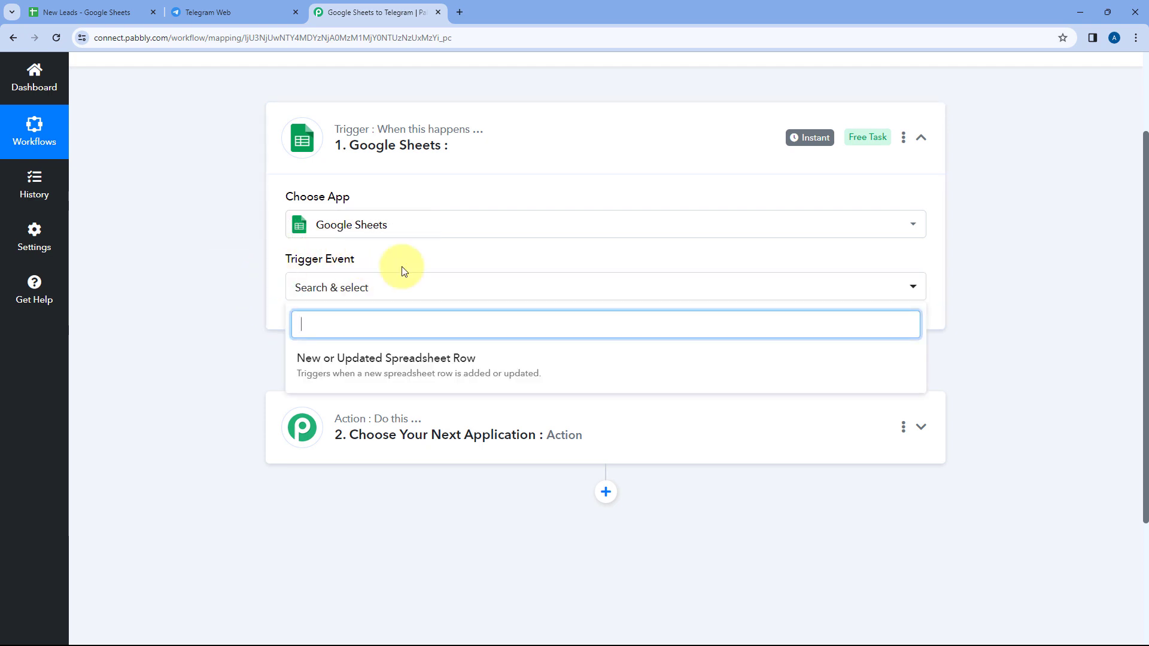
{"action": "left_click", "coordinate": [479, 360]}
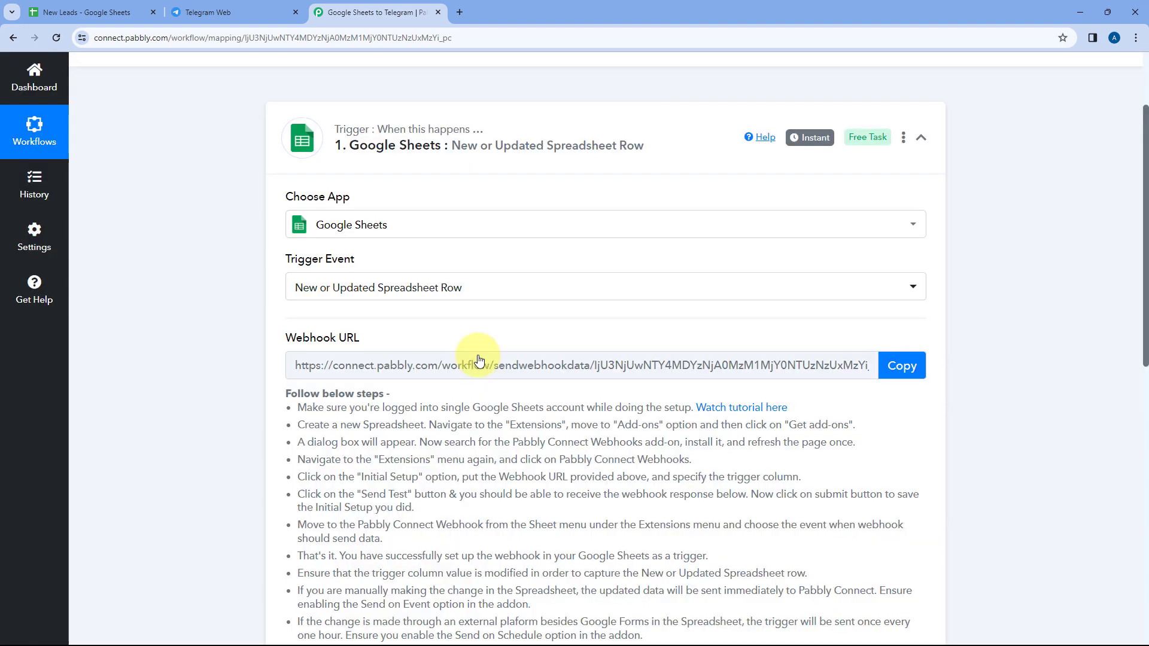
Review the webhook setup instructions of the Google Sheets trigger and copy its webhook URL
{"action": "scroll", "coordinate": [515, 308], "scroll_direction": "down", "scroll_amount": 1}
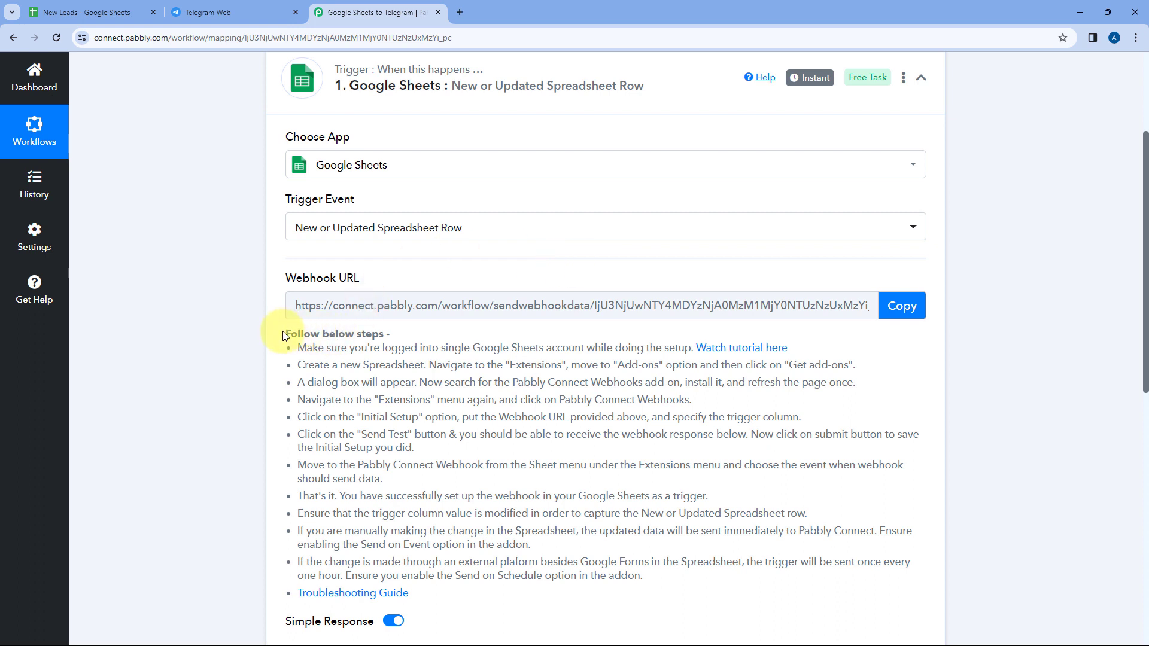
{"action": "left_click_drag", "start_coordinate": [288, 333], "coordinate": [443, 593]}
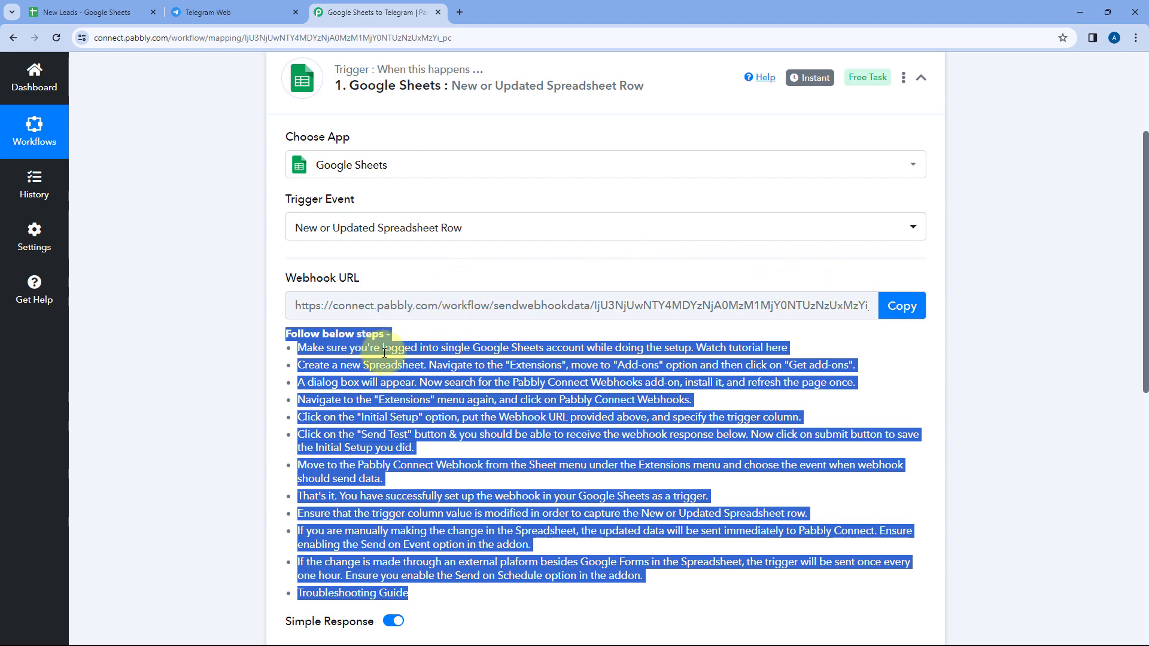
{"action": "left_click", "coordinate": [900, 306]}
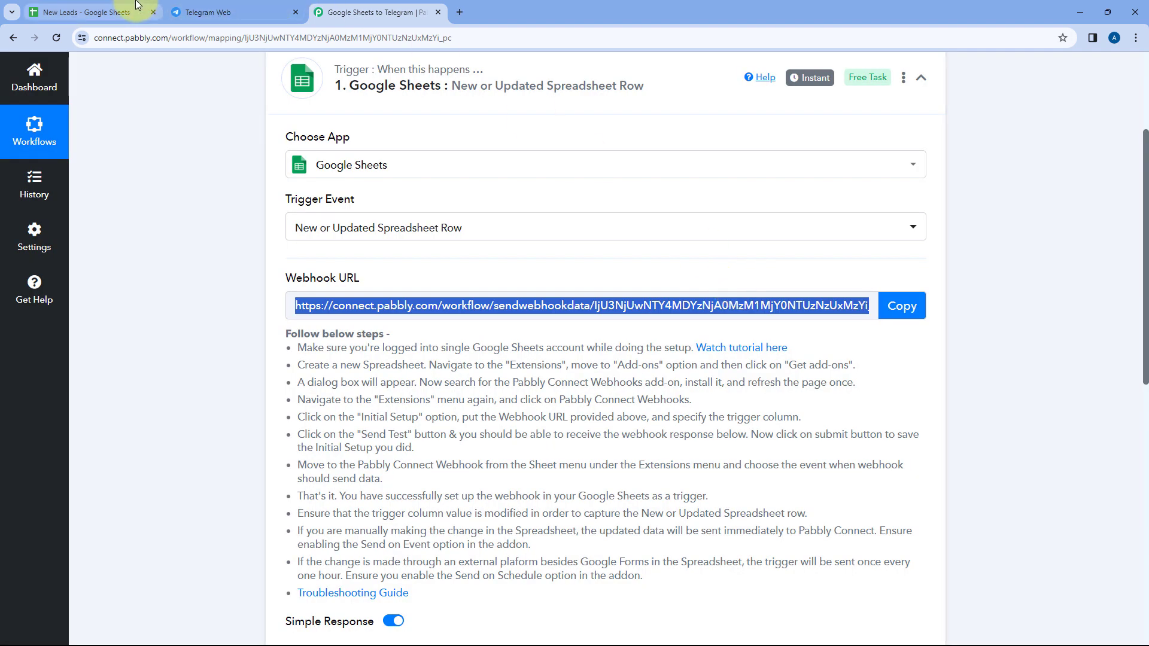
In the New Leads spreadsheet, search the add-on marketplace for Pabbly Connect Webhooks to check its installation, and close the marketplace
{"action": "left_click", "coordinate": [105, 9]}
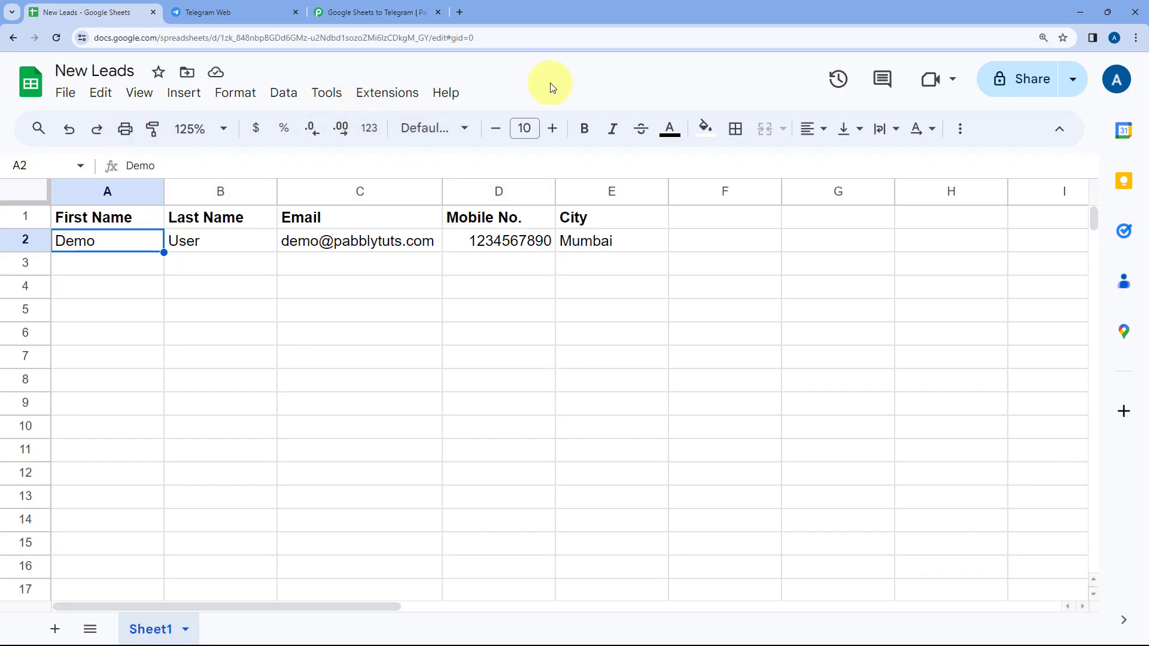
{"action": "left_click", "coordinate": [378, 93]}
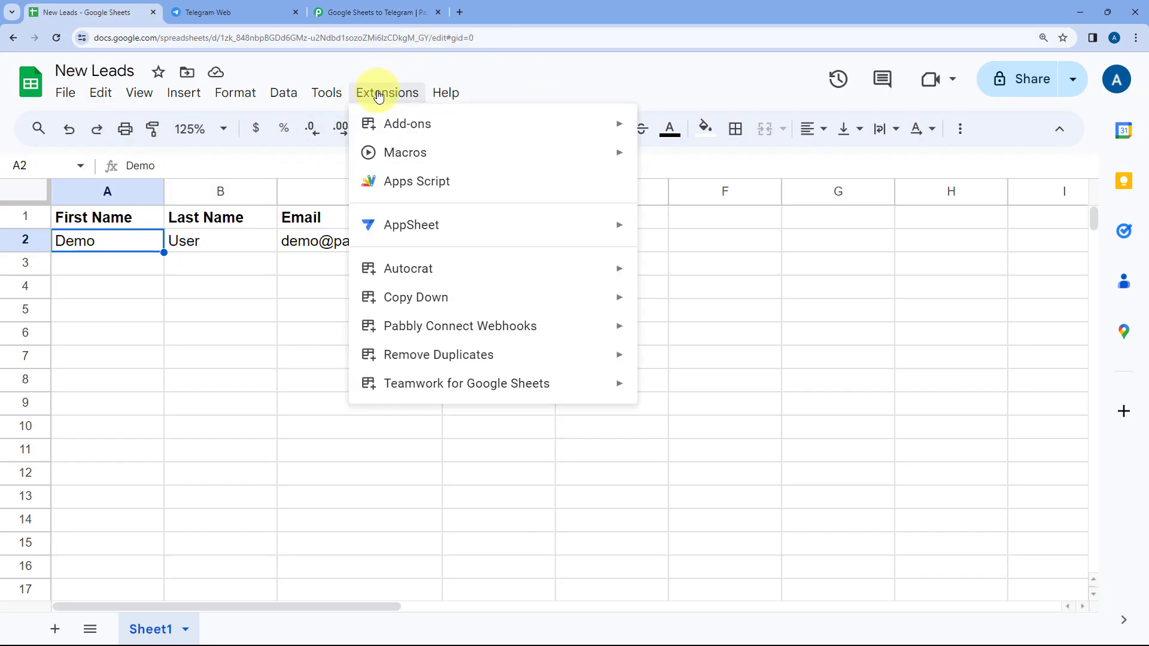
{"action": "mouse_move", "coordinate": [392, 126]}
{"action": "left_click", "coordinate": [685, 132]}
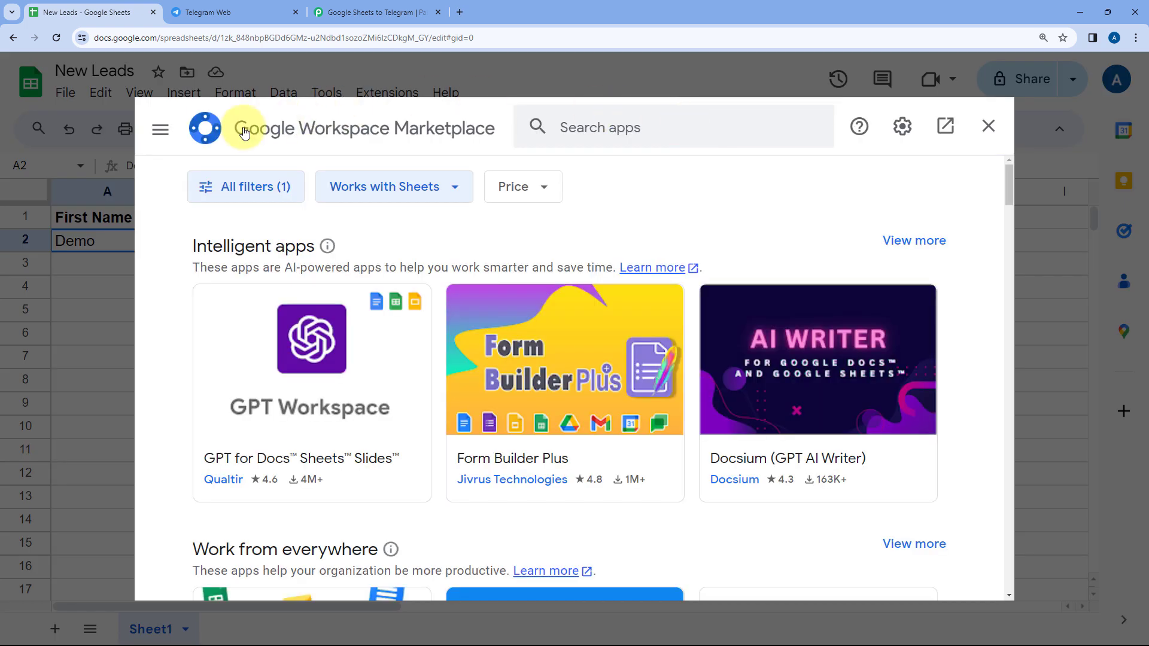
{"action": "left_click", "coordinate": [603, 127]}
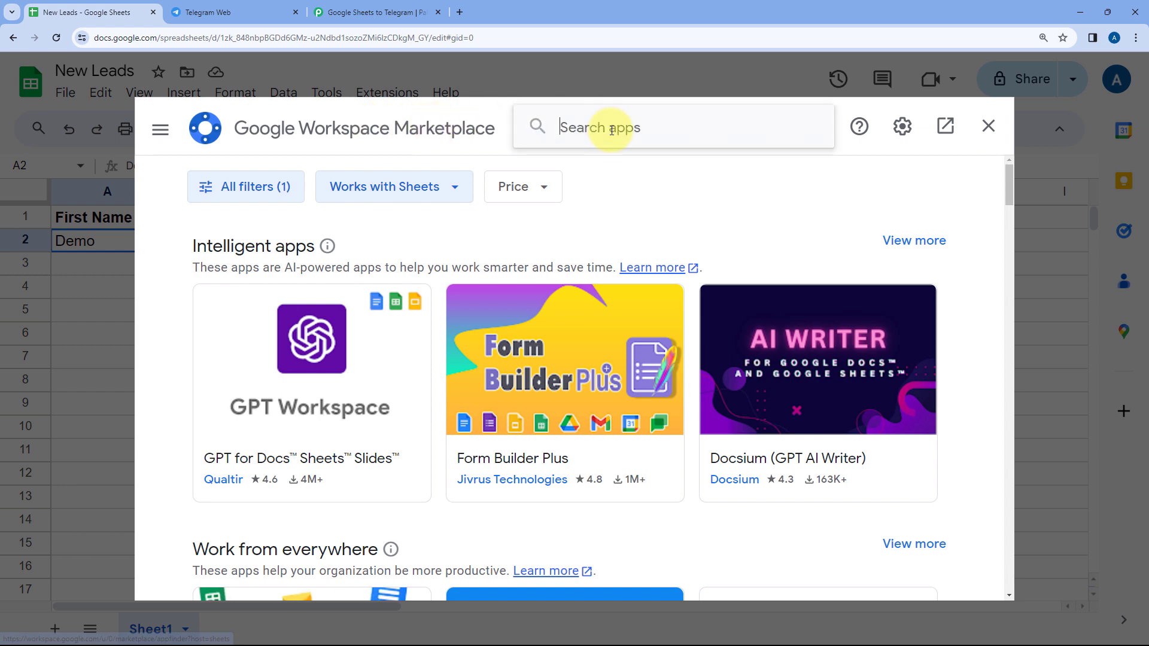
{"action": "type", "text": "Pabbl"}
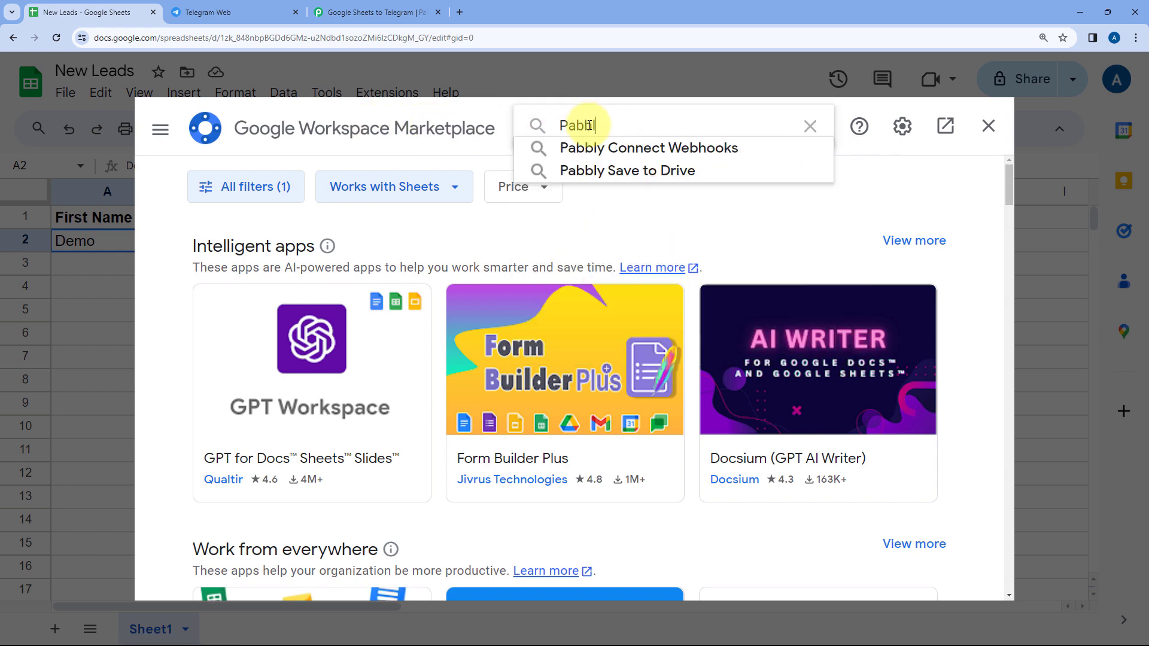
{"action": "key", "text": "Down"}
{"action": "key", "text": "Return"}
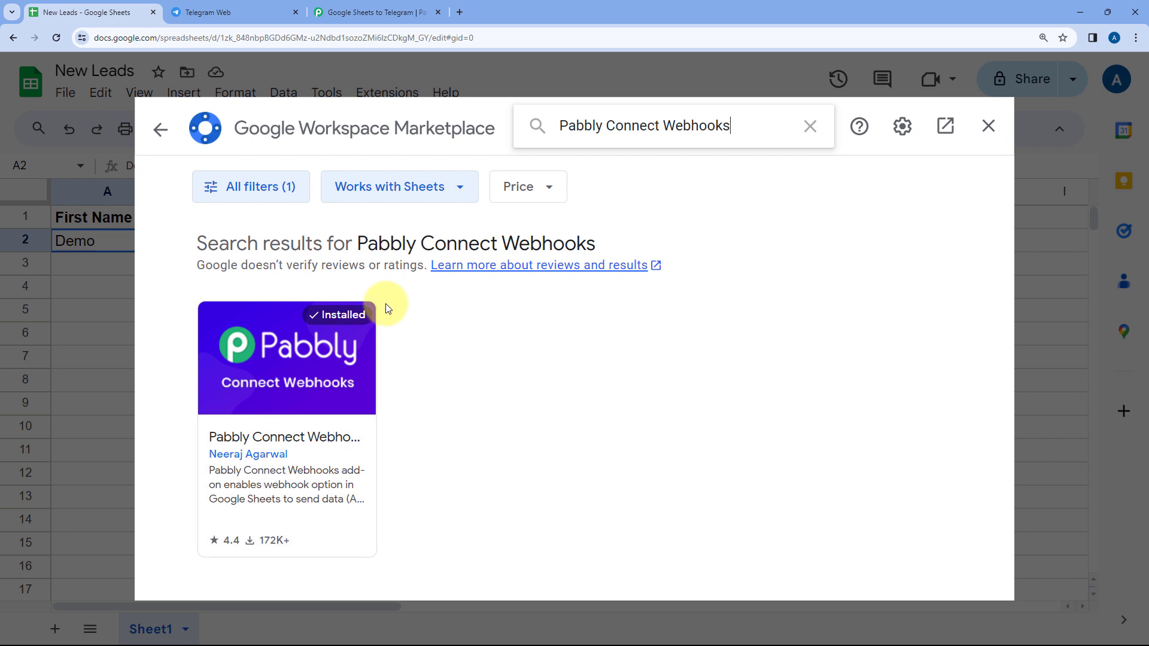
{"action": "left_click", "coordinate": [989, 126]}
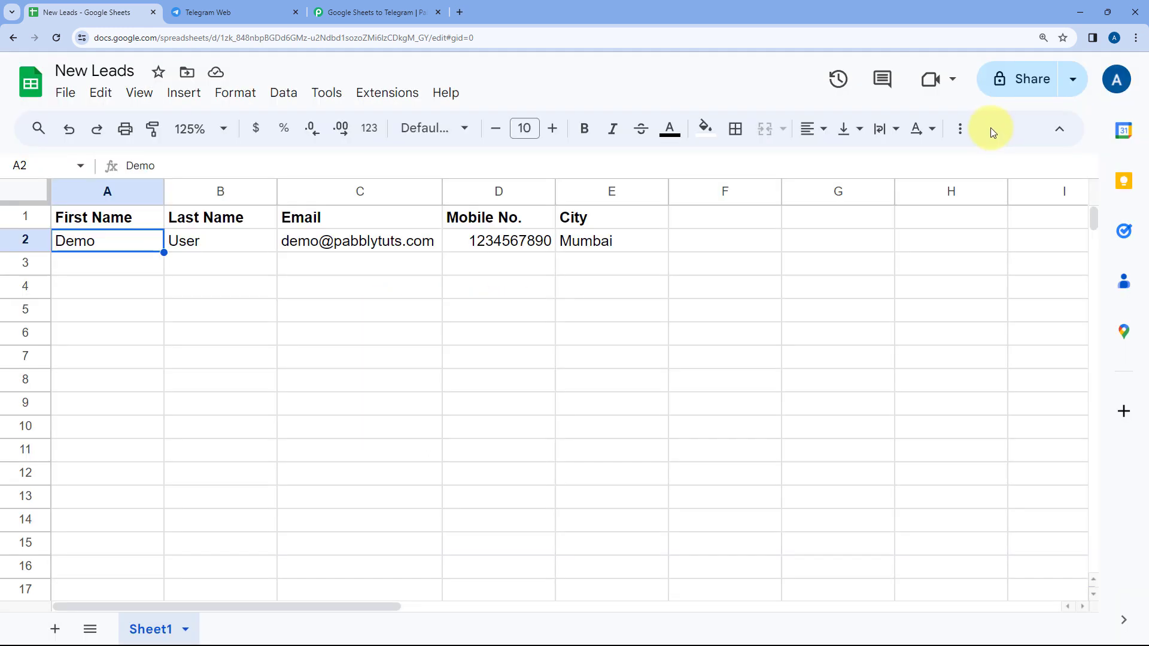
Reload the New Leads spreadsheet and set its zoom level to 125%
{"action": "left_click", "coordinate": [57, 38]}
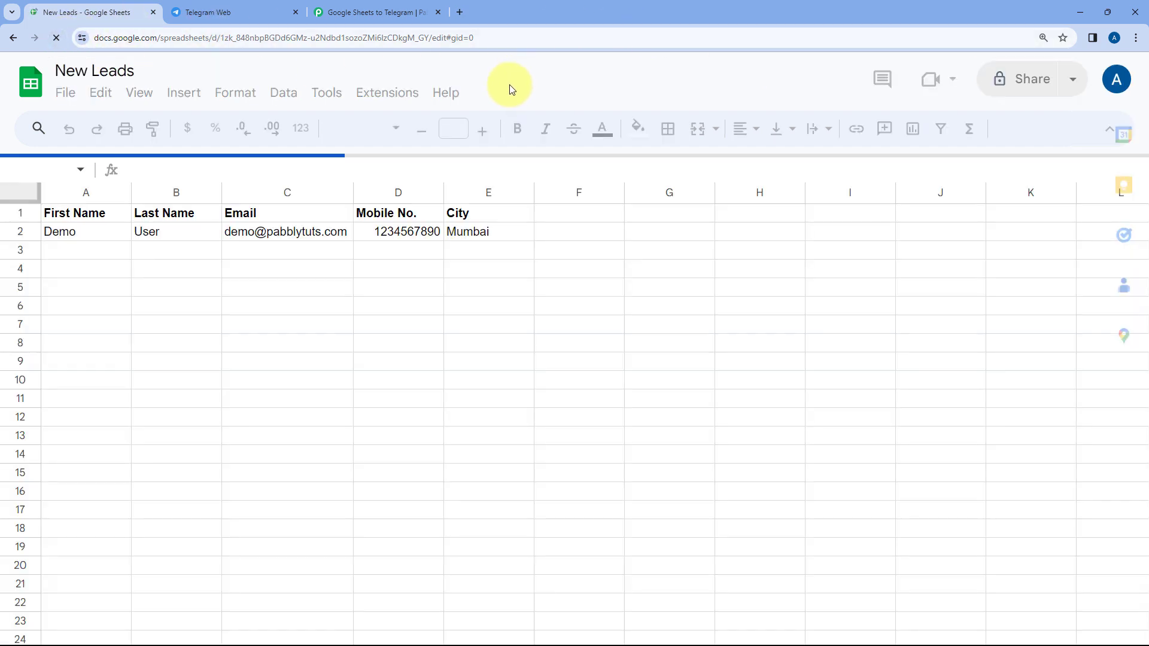
{"action": "left_click", "coordinate": [219, 130]}
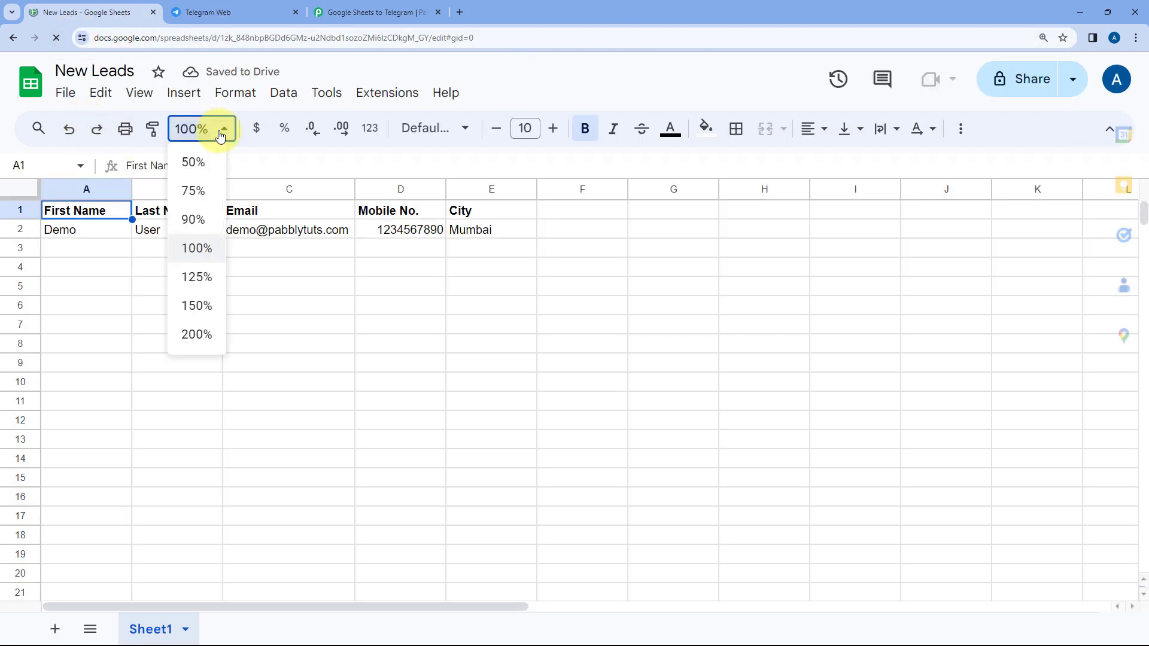
{"action": "left_click", "coordinate": [189, 278]}
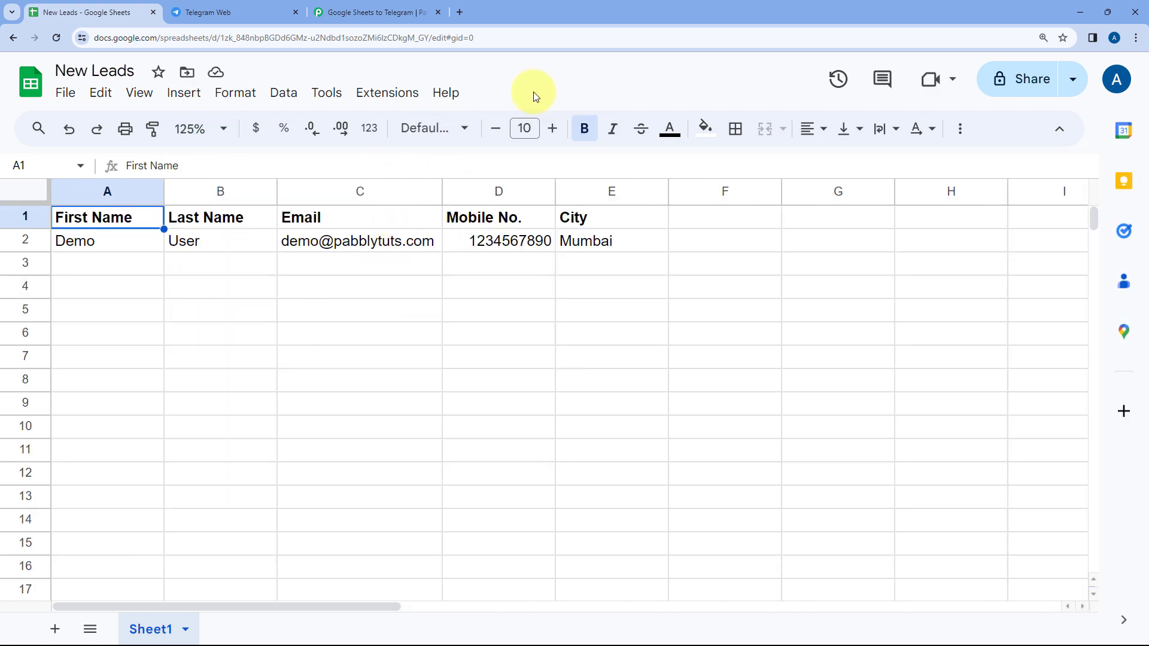
Open the Pabbly Connect Webhooks initial setup for Sheet1 and enter the webhook URL copied from the workflow's Google Sheets trigger
{"action": "left_click", "coordinate": [376, 99]}
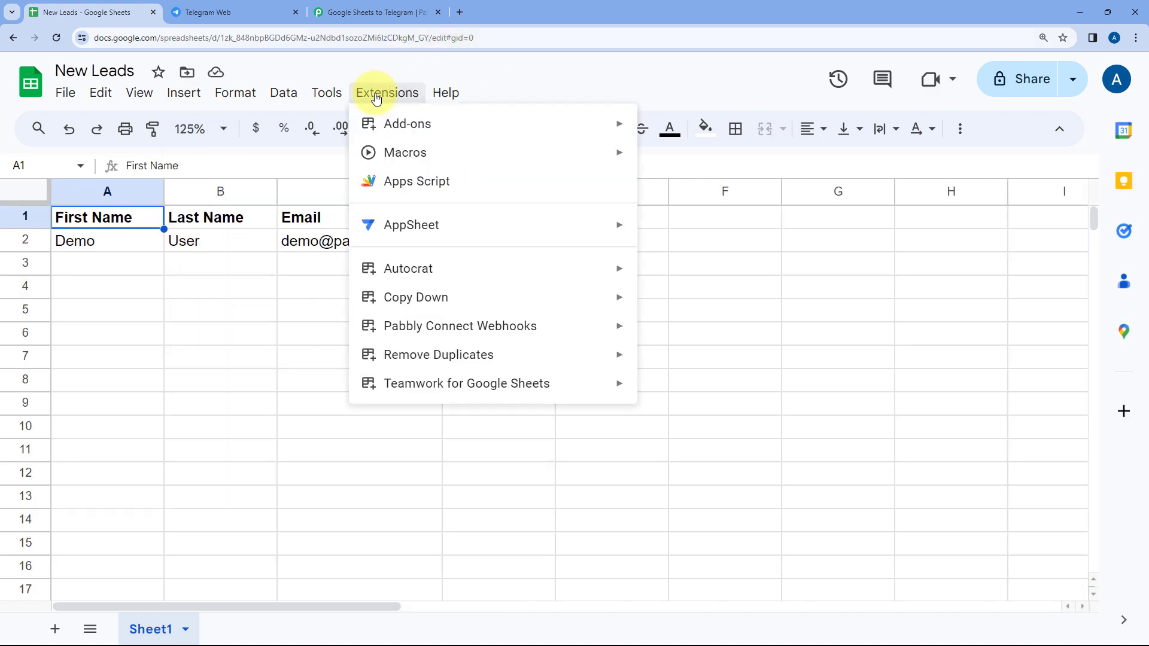
{"action": "mouse_move", "coordinate": [403, 325]}
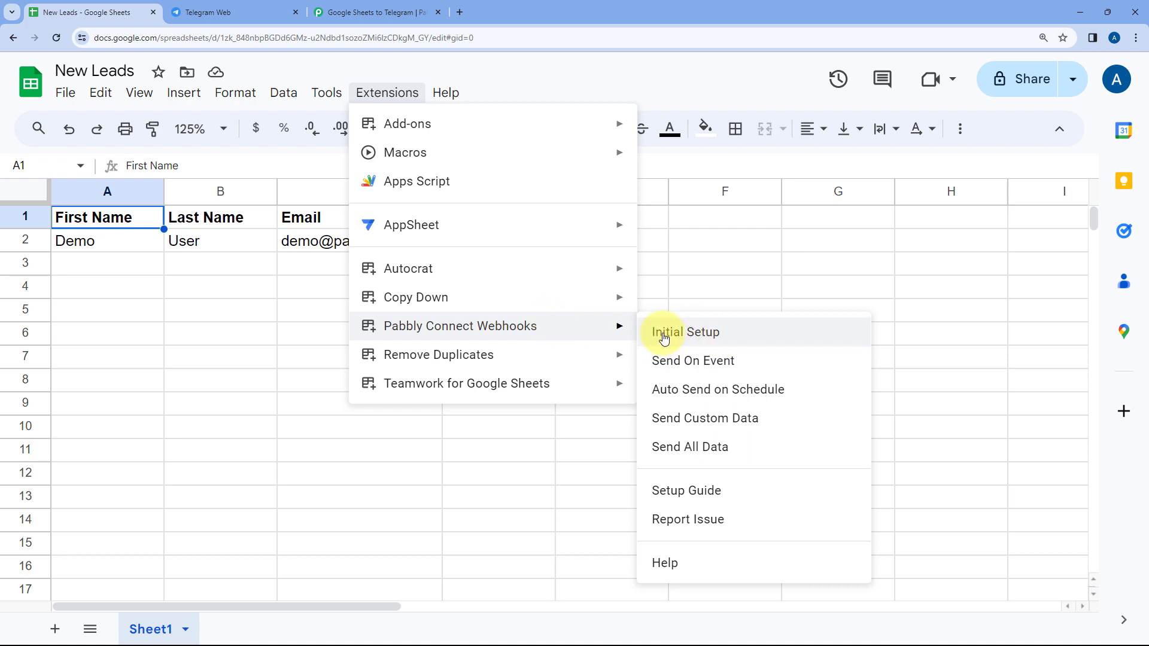
{"action": "left_click", "coordinate": [728, 334]}
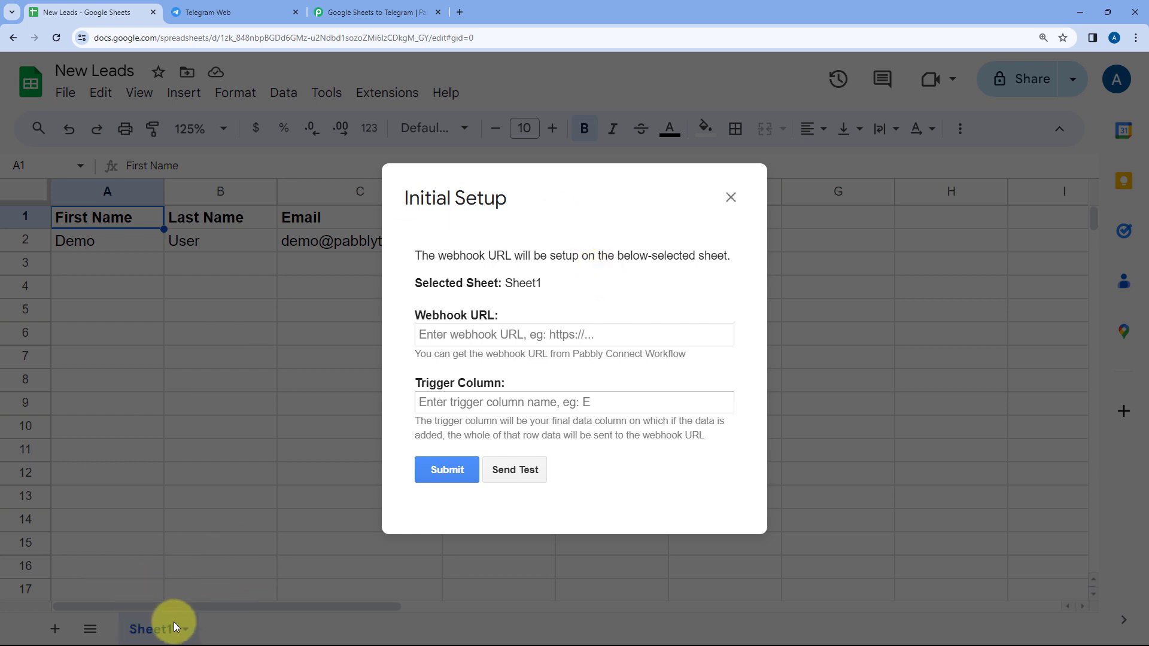
{"action": "double_click", "coordinate": [523, 283]}
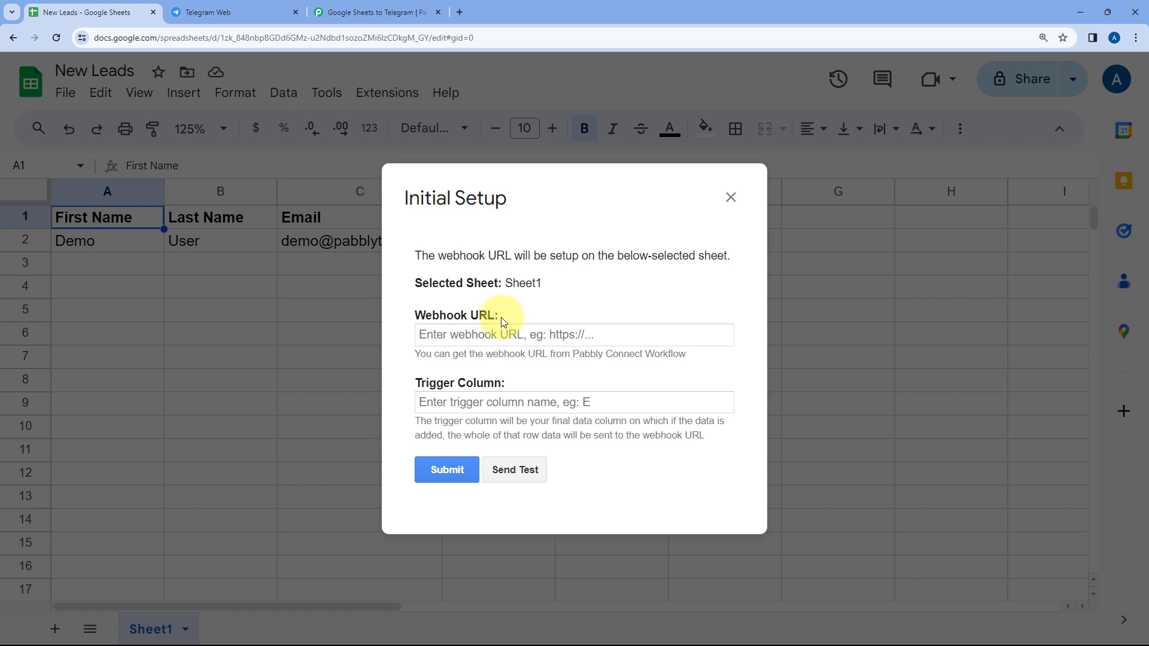
{"action": "left_click", "coordinate": [353, 12]}
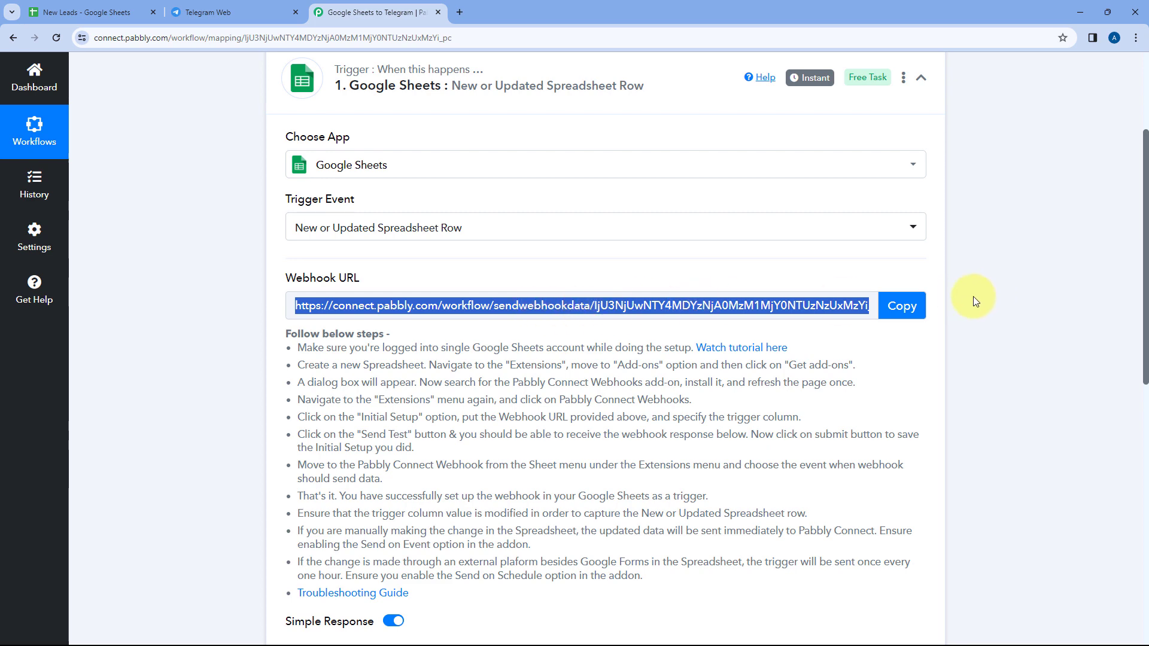
{"action": "left_click", "coordinate": [902, 305]}
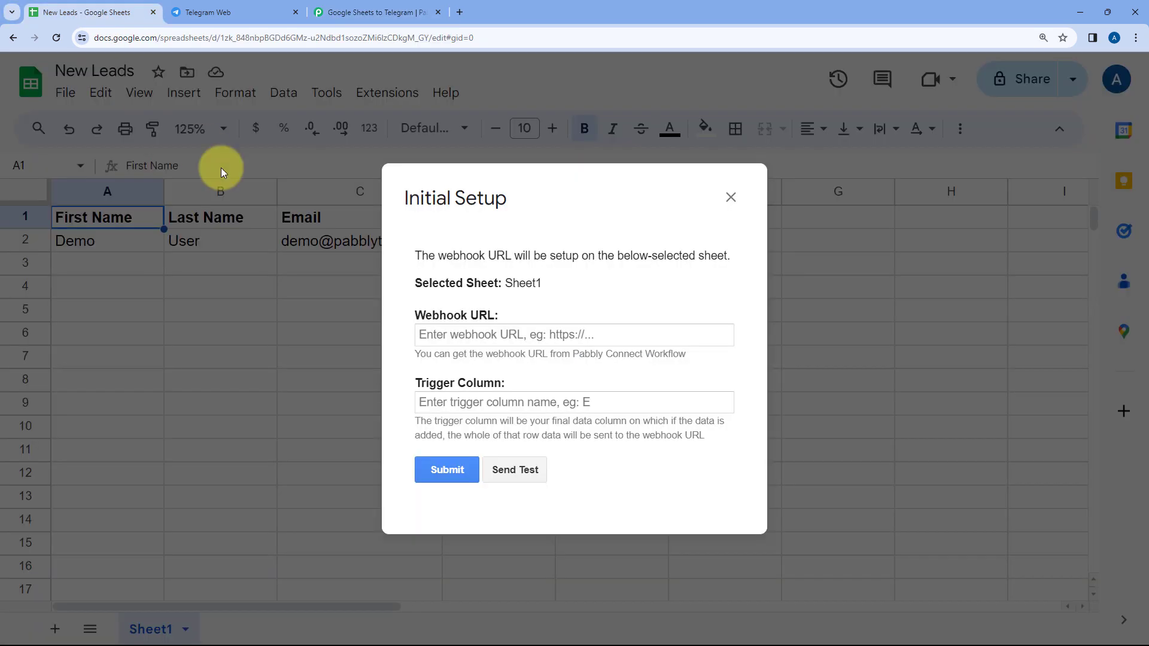
{"action": "right_click", "coordinate": [470, 336]}
{"action": "left_click", "coordinate": [505, 454]}
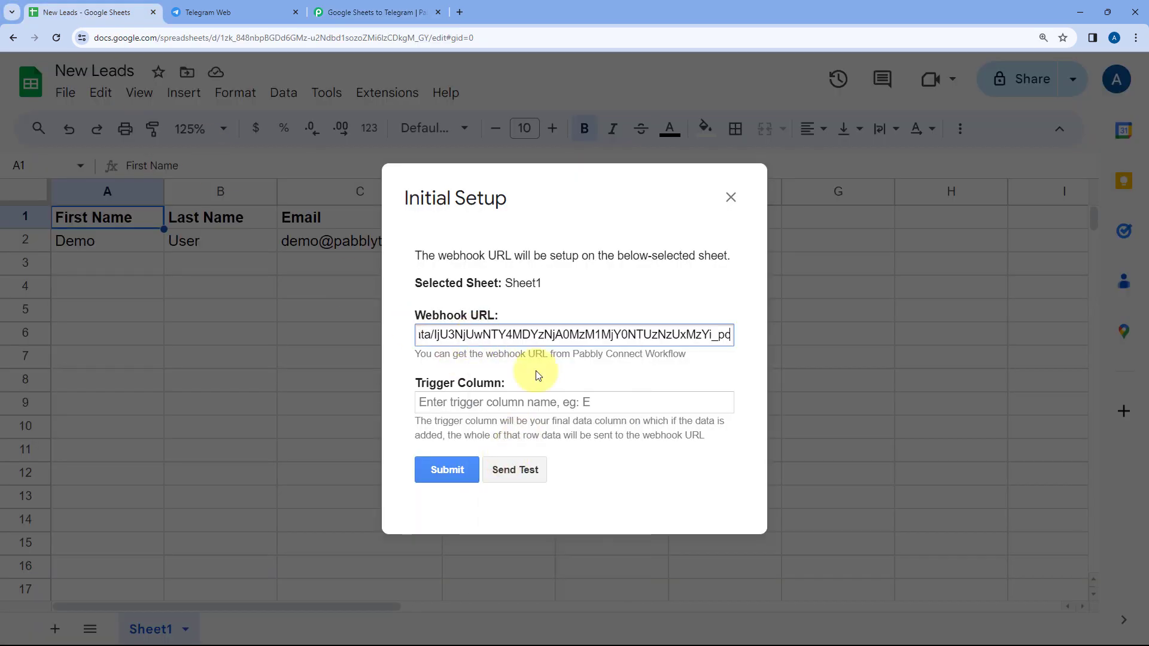
Reposition the Initial Setup dialog to view the sheet's columns and set the trigger column to E
{"action": "left_click_drag", "start_coordinate": [541, 205], "coordinate": [535, 306]}
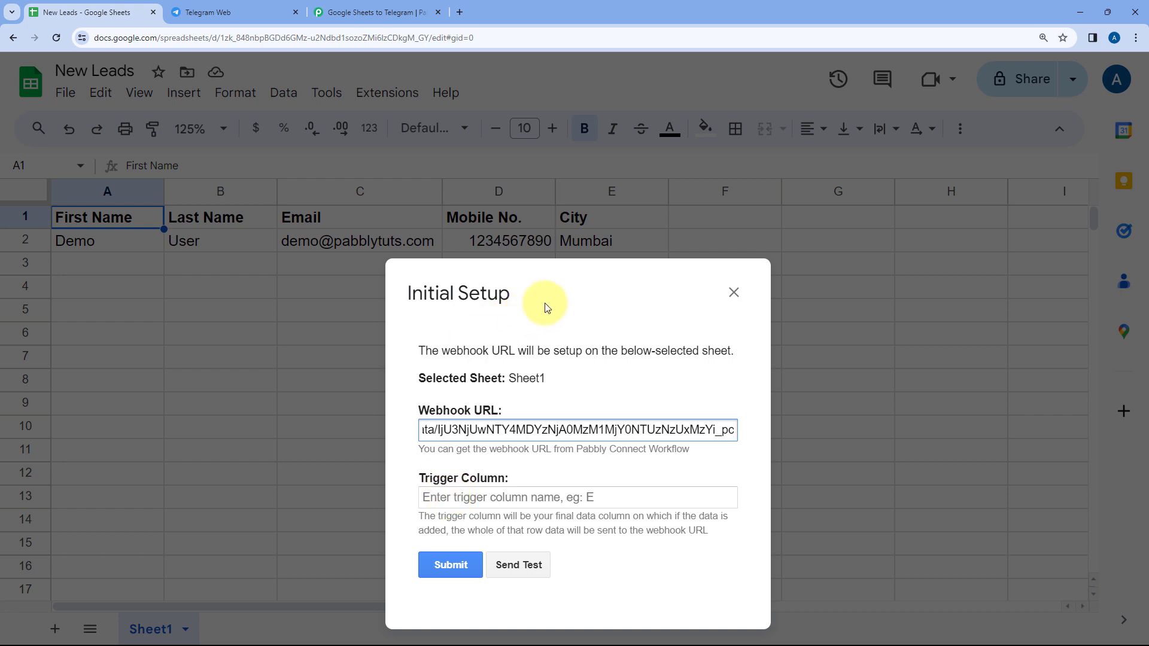
{"action": "left_click_drag", "start_coordinate": [548, 303], "coordinate": [519, 284]}
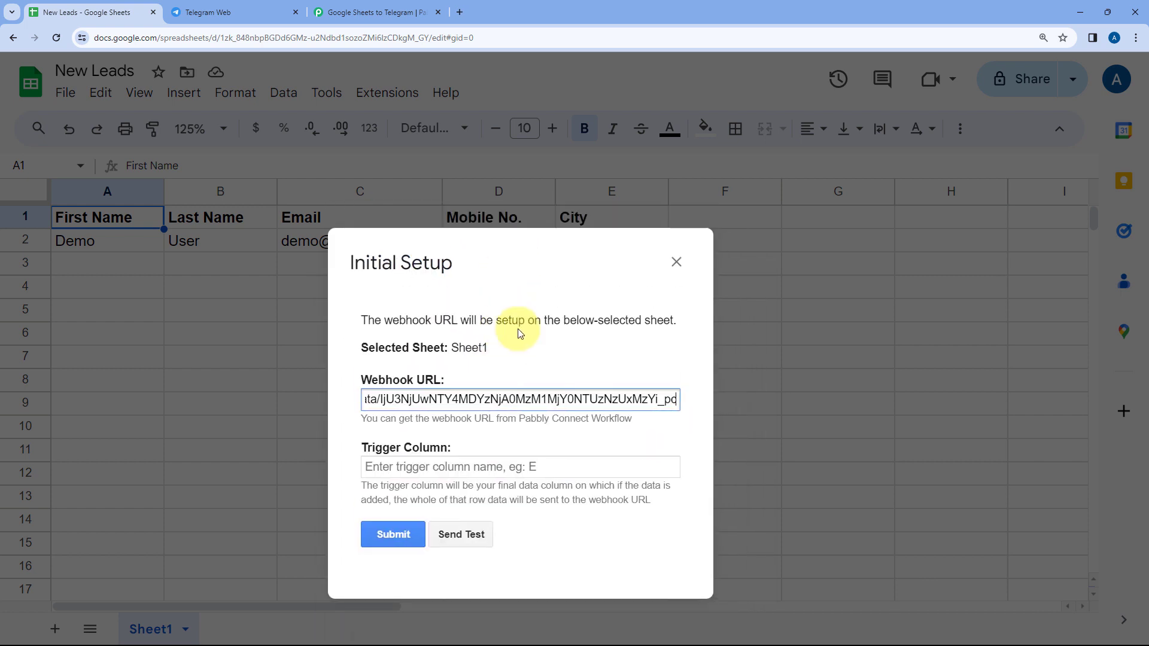
{"action": "left_click_drag", "start_coordinate": [518, 329], "coordinate": [601, 236]}
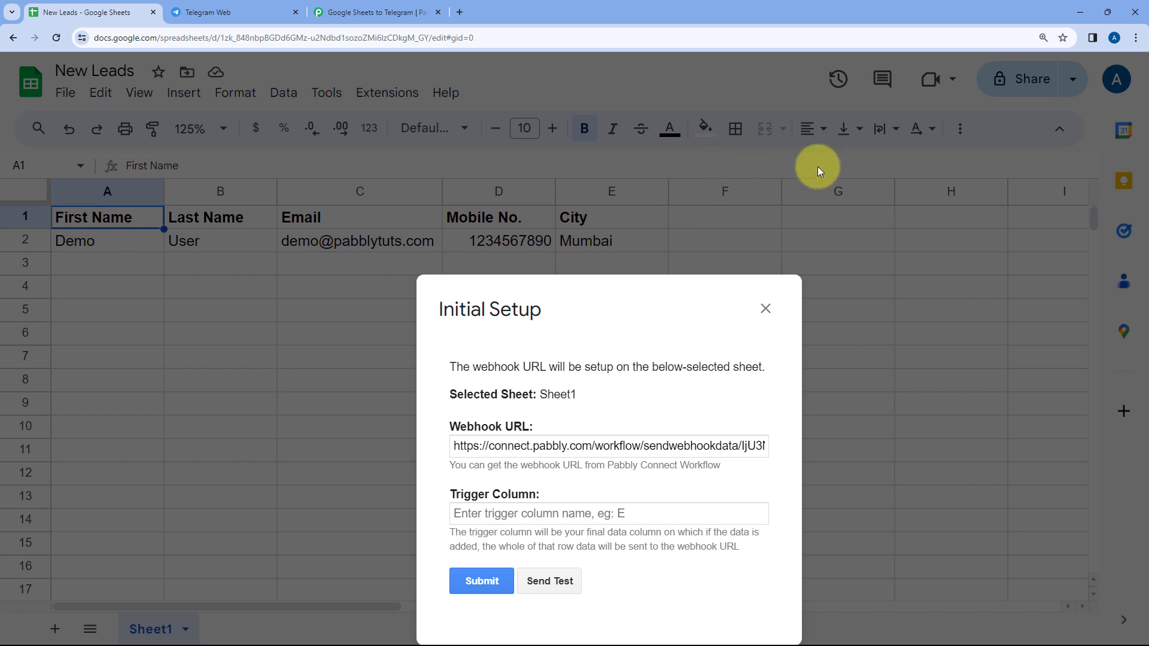
{"action": "left_click_drag", "start_coordinate": [605, 297], "coordinate": [540, 238]}
{"action": "left_click_drag", "start_coordinate": [536, 294], "coordinate": [561, 228]}
{"action": "left_click", "coordinate": [477, 446]}
{"action": "type", "text": "E"}
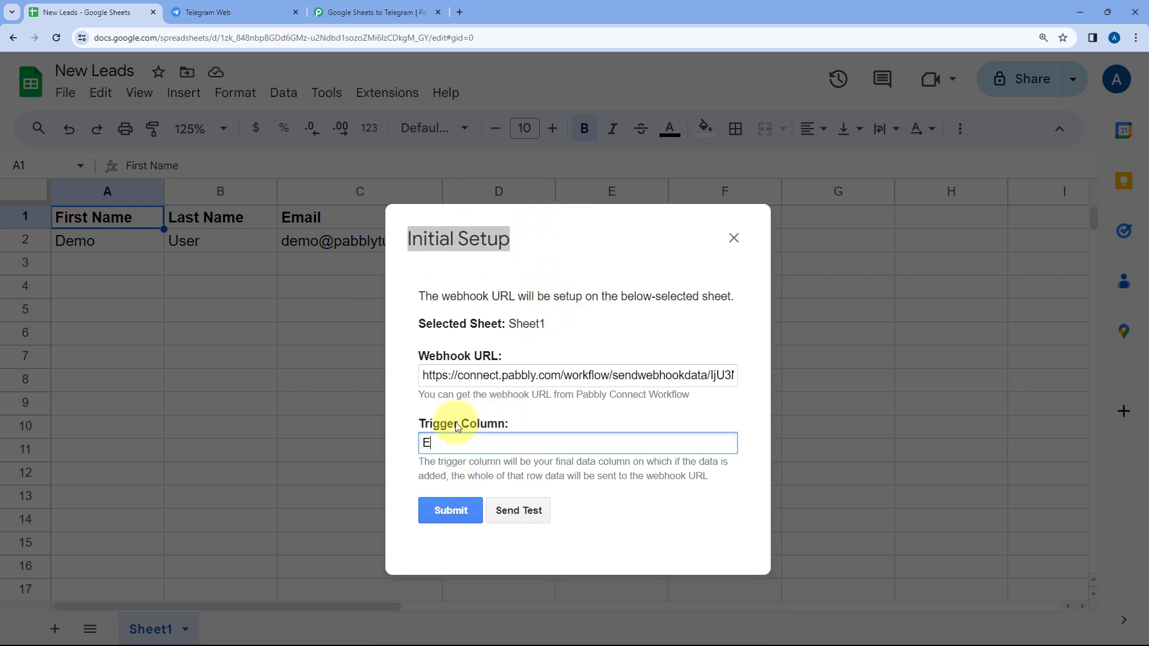
Send test data from the Initial Setup dialog and compare the sent values with row 2 of the sheet
{"action": "left_click", "coordinate": [515, 509]}
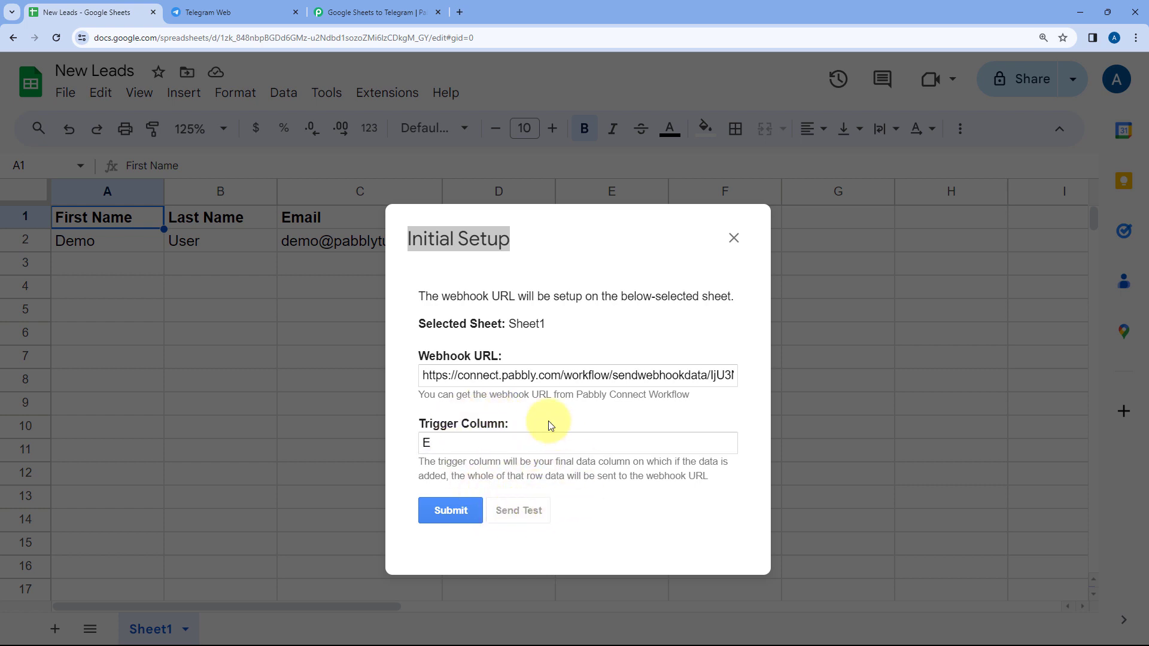
{"action": "scroll", "coordinate": [548, 421], "scroll_direction": "down", "scroll_amount": 2}
{"action": "left_click", "coordinate": [605, 238]}
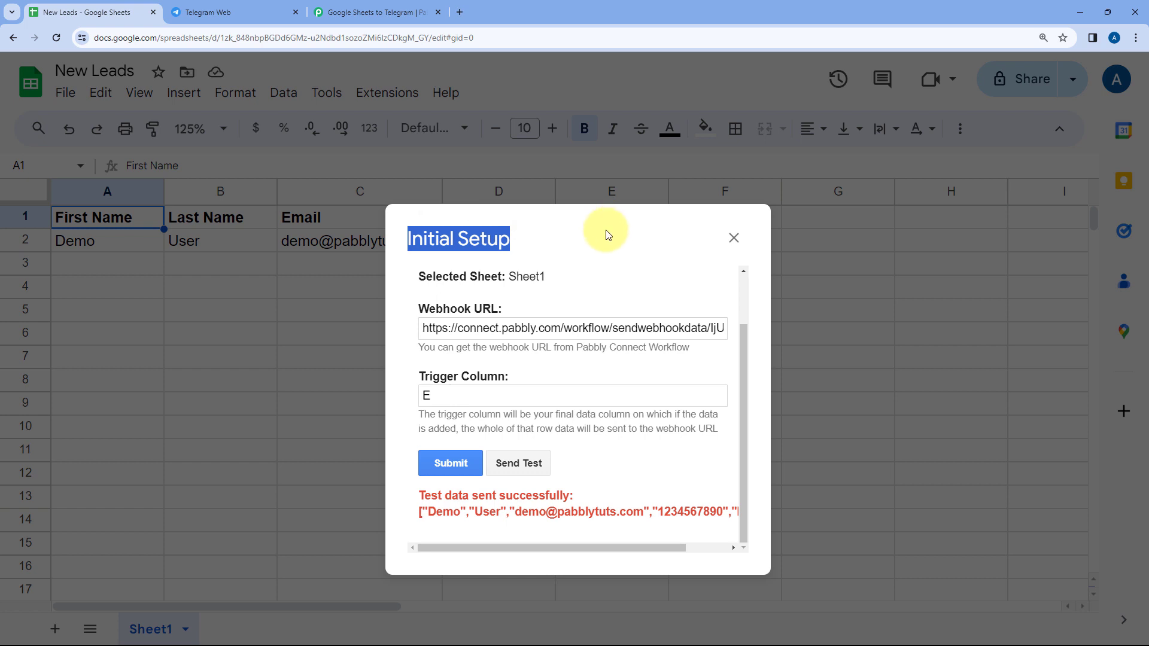
{"action": "left_click_drag", "start_coordinate": [605, 234], "coordinate": [607, 167]}
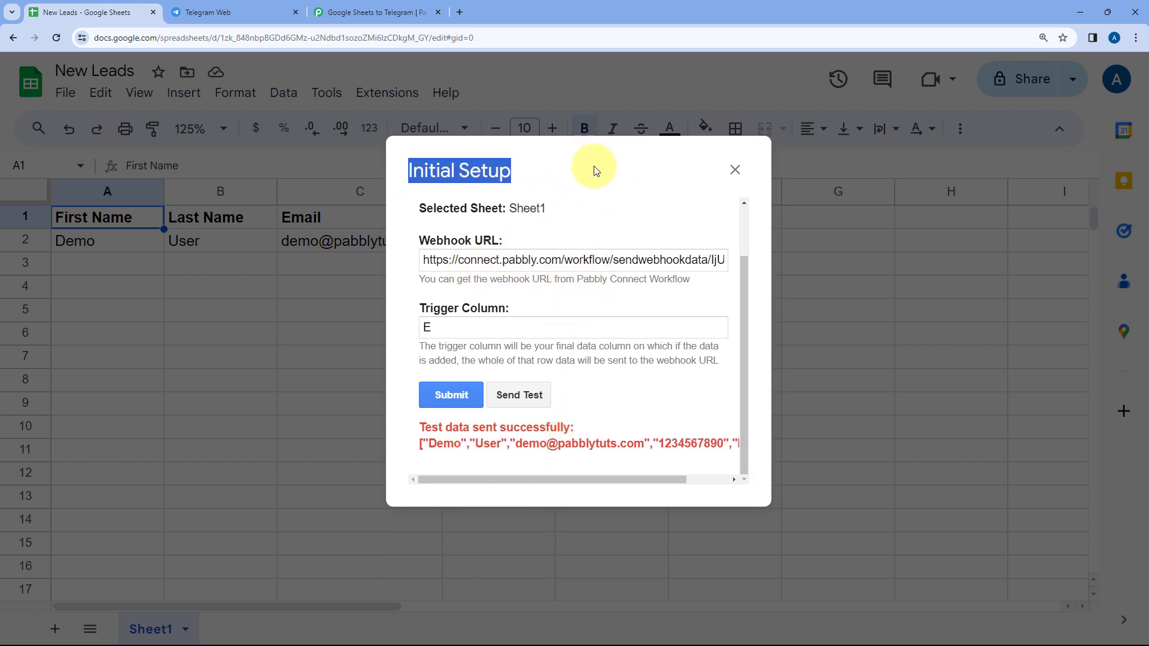
{"action": "left_click_drag", "start_coordinate": [596, 171], "coordinate": [669, 309]}
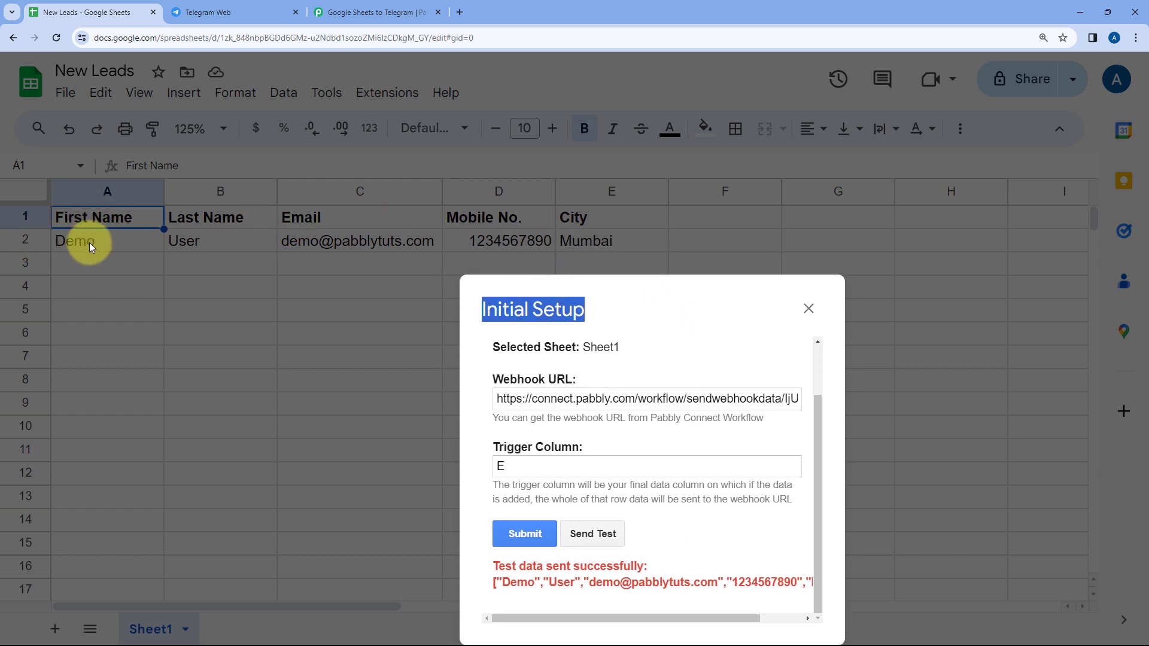
{"action": "left_click_drag", "start_coordinate": [631, 308], "coordinate": [536, 276]}
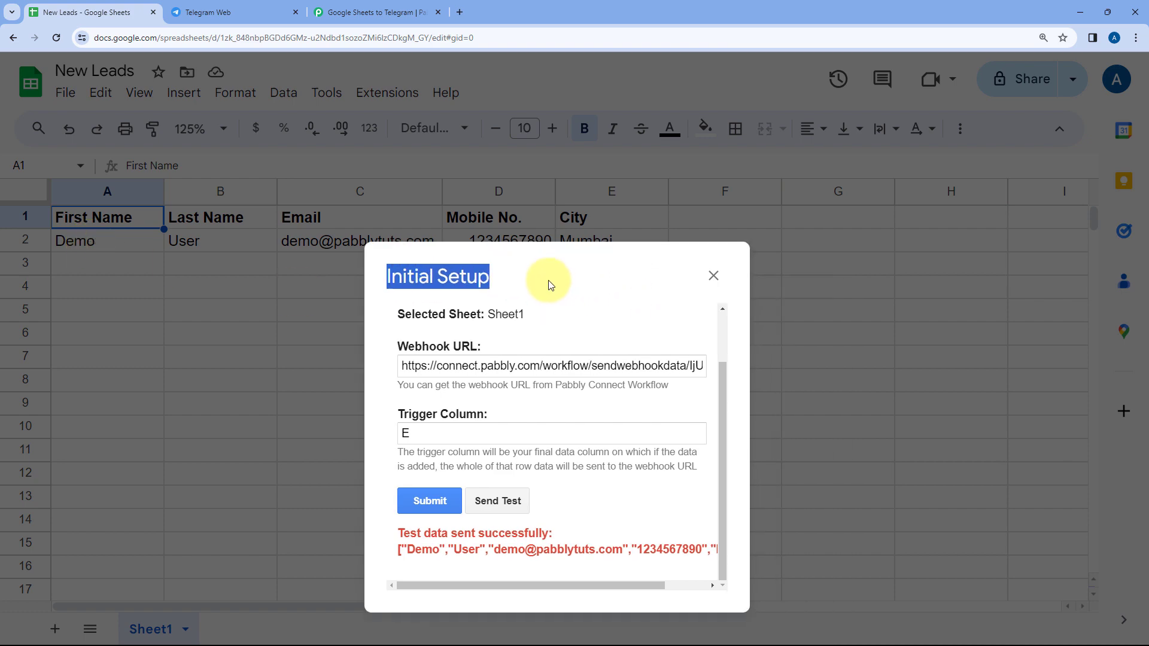
Switch to the Pabbly Connect workflow and examine the received webhook response, checking the name, email, city and mobile number fields
{"action": "left_click", "coordinate": [389, 7]}
{"action": "scroll", "coordinate": [220, 248], "scroll_direction": "down", "scroll_amount": 4}
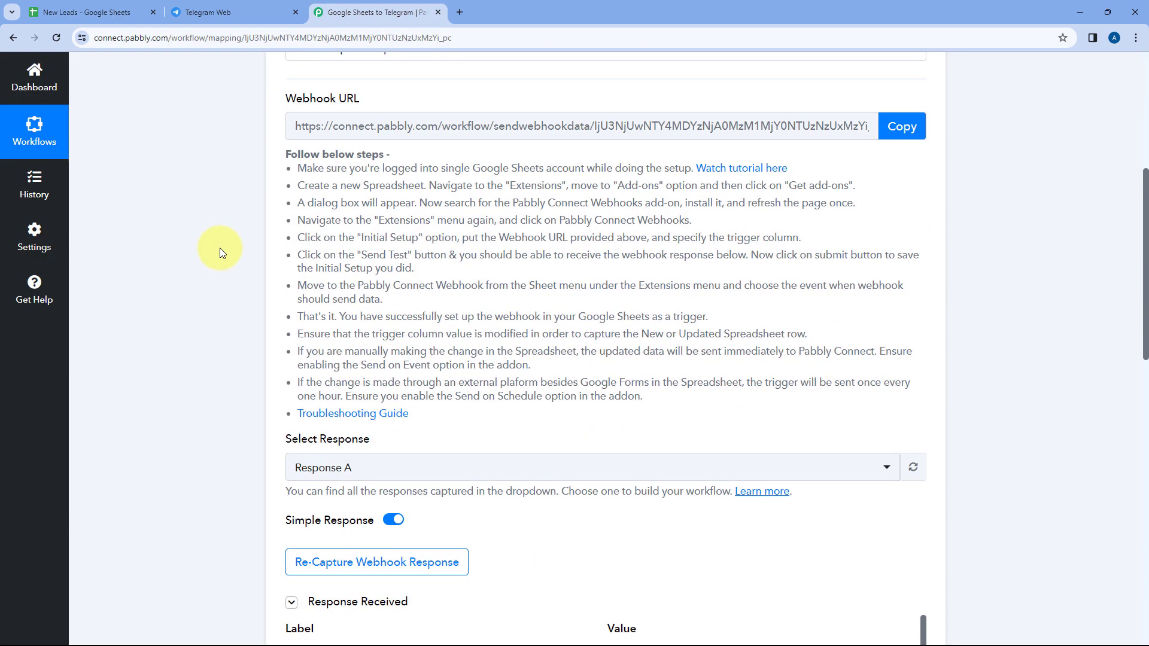
{"action": "scroll", "coordinate": [221, 248], "scroll_direction": "down", "scroll_amount": 4}
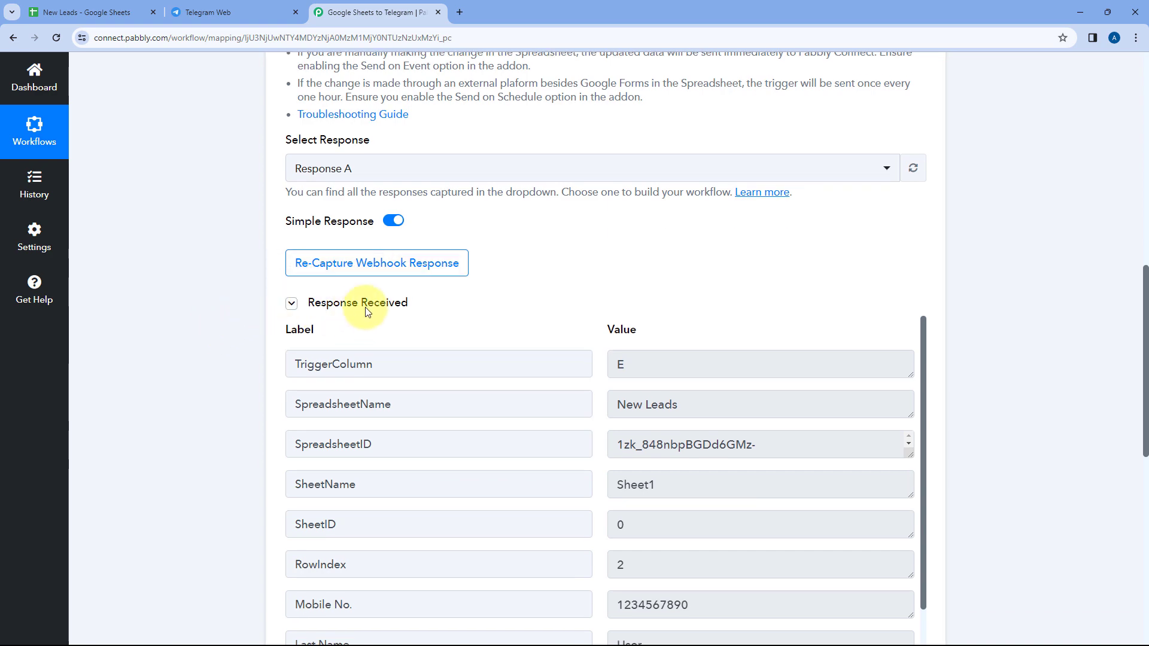
{"action": "scroll", "coordinate": [560, 282], "scroll_direction": "up", "scroll_amount": 6}
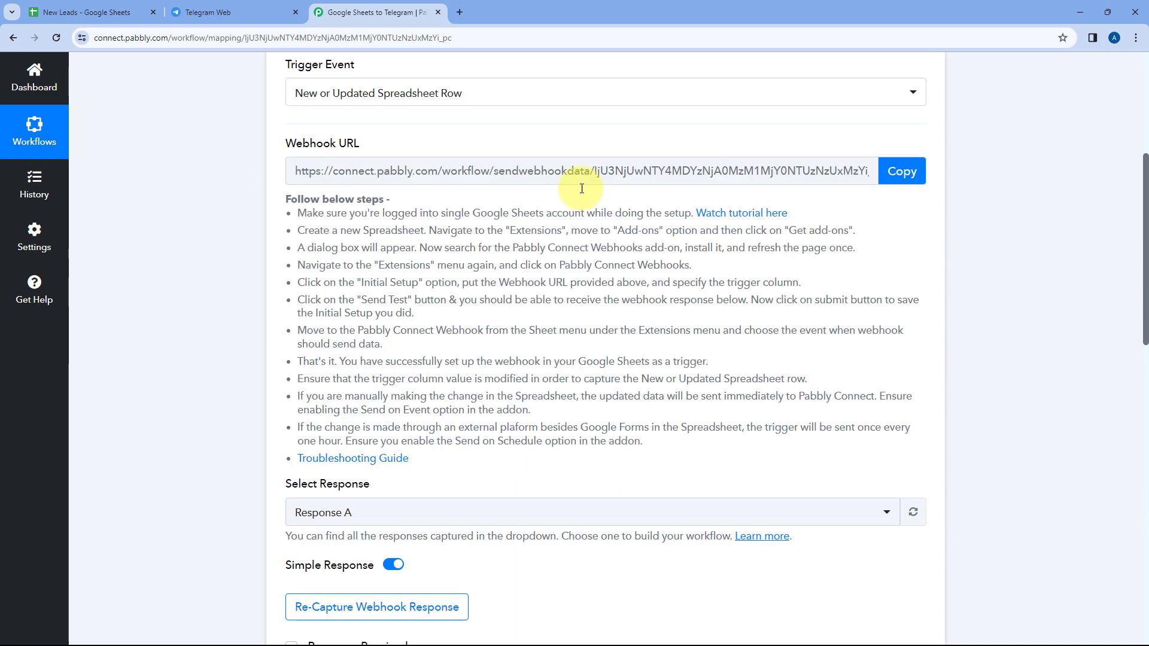
{"action": "scroll", "coordinate": [197, 314], "scroll_direction": "down", "scroll_amount": 5}
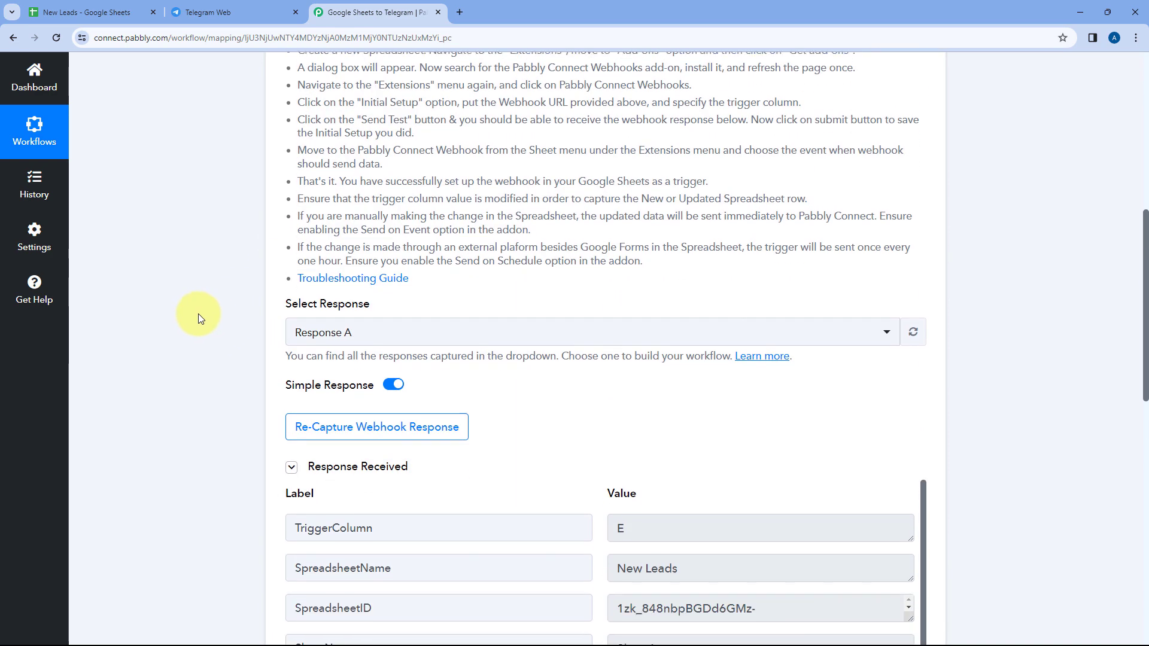
{"action": "scroll", "coordinate": [571, 314], "scroll_direction": "down", "scroll_amount": 4}
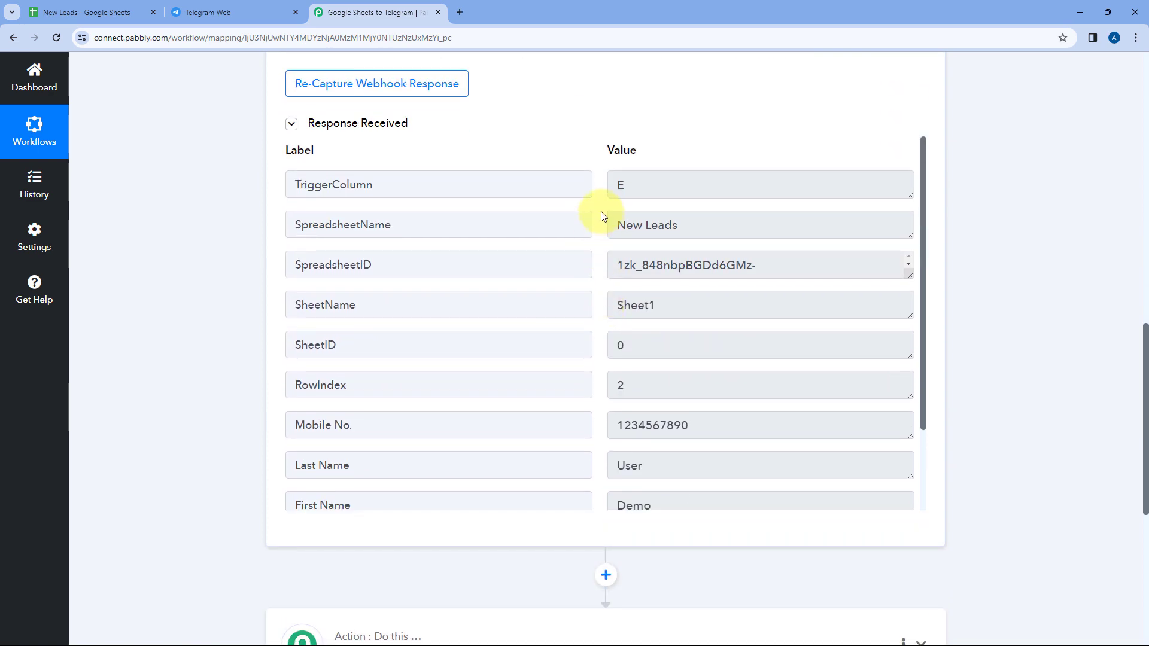
{"action": "scroll", "coordinate": [598, 216], "scroll_direction": "down", "scroll_amount": 2}
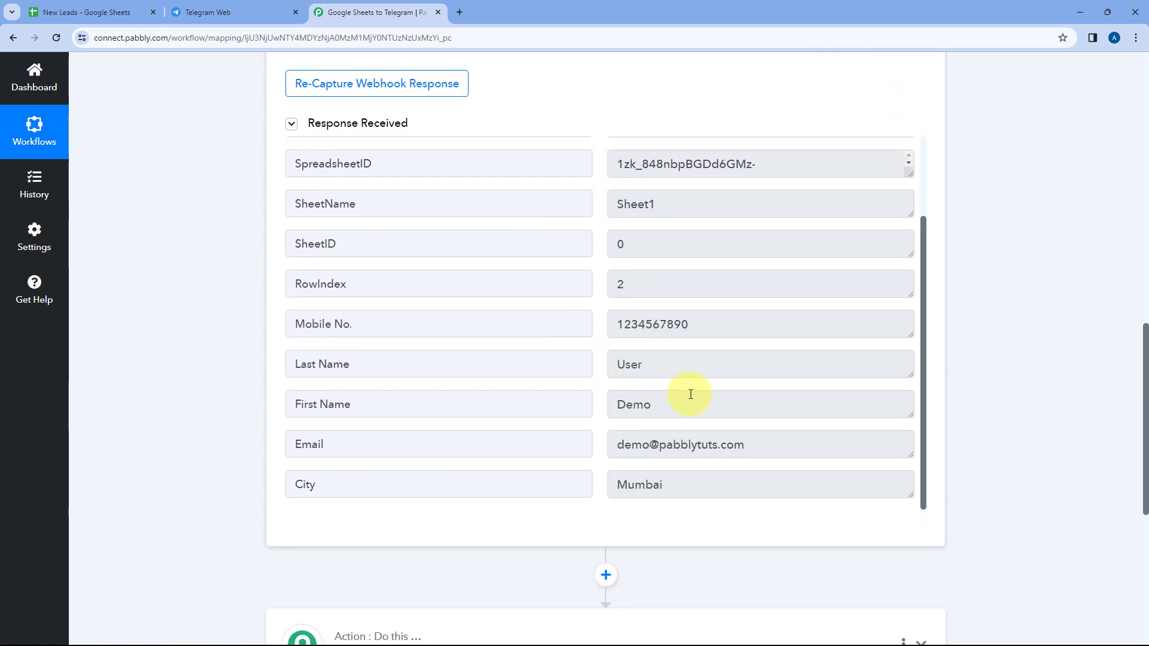
{"action": "double_click", "coordinate": [634, 404]}
{"action": "double_click", "coordinate": [631, 365]}
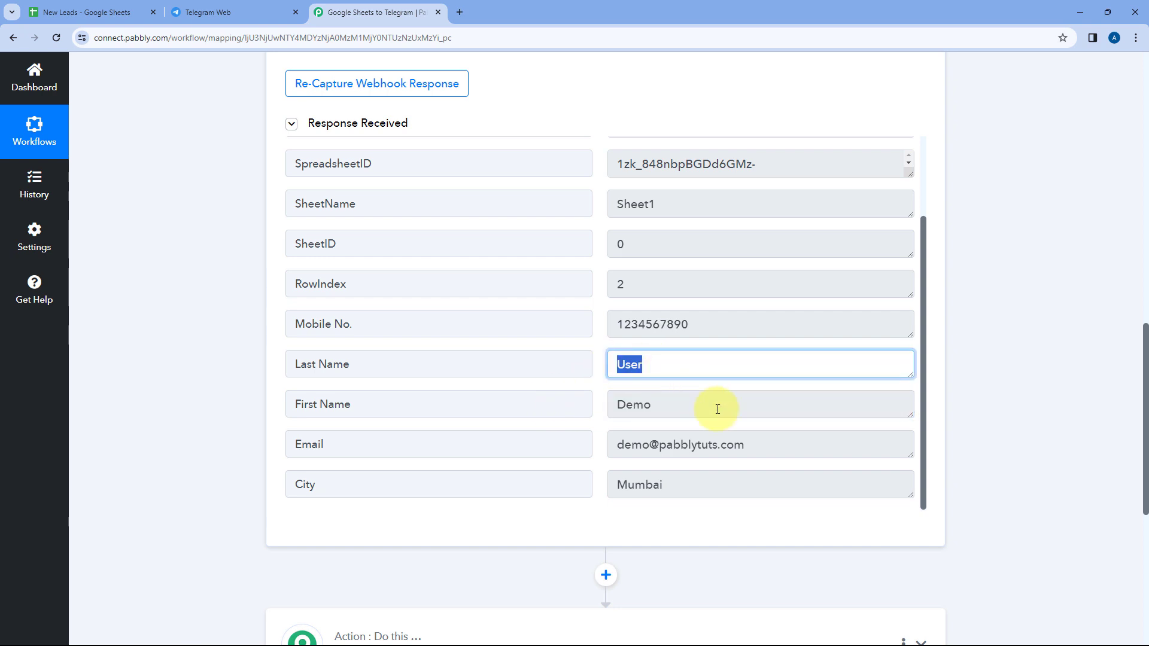
{"action": "triple_click", "coordinate": [726, 447]}
{"action": "left_click_drag", "start_coordinate": [679, 489], "coordinate": [600, 485]}
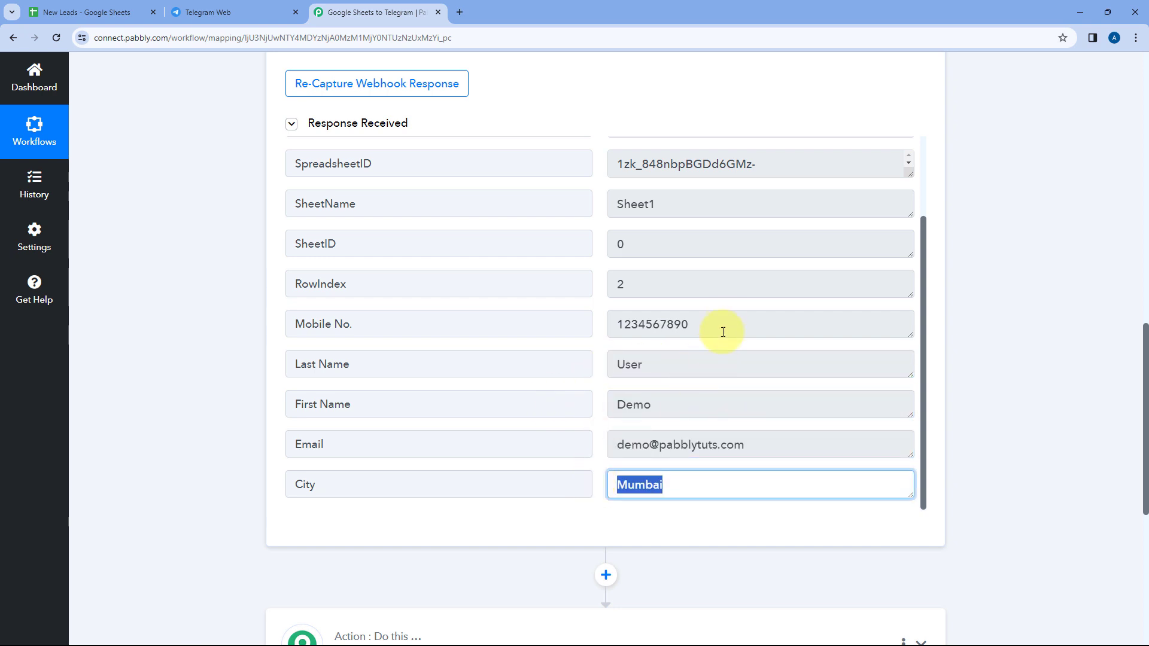
{"action": "left_click_drag", "start_coordinate": [722, 325], "coordinate": [605, 322]}
{"action": "left_click", "coordinate": [597, 310]}
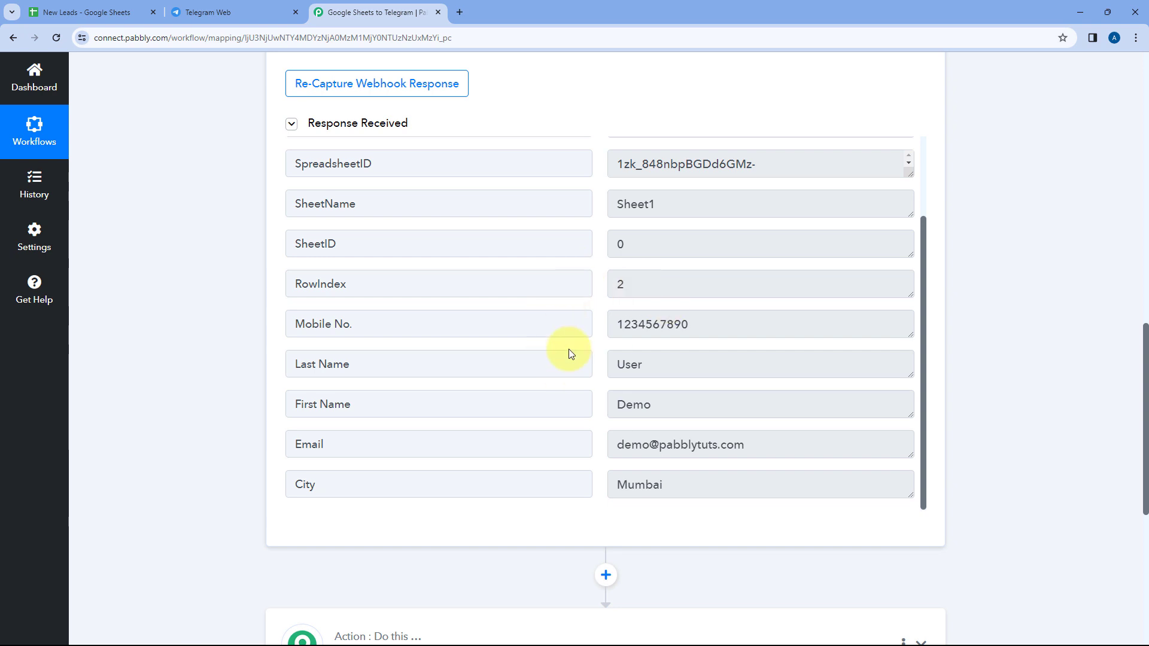
Return to the New Leads sheet, submit the Pabbly Connect Webhooks initial setup and close its dialog
{"action": "left_click", "coordinate": [135, 11]}
{"action": "left_click_drag", "start_coordinate": [577, 281], "coordinate": [584, 247]}
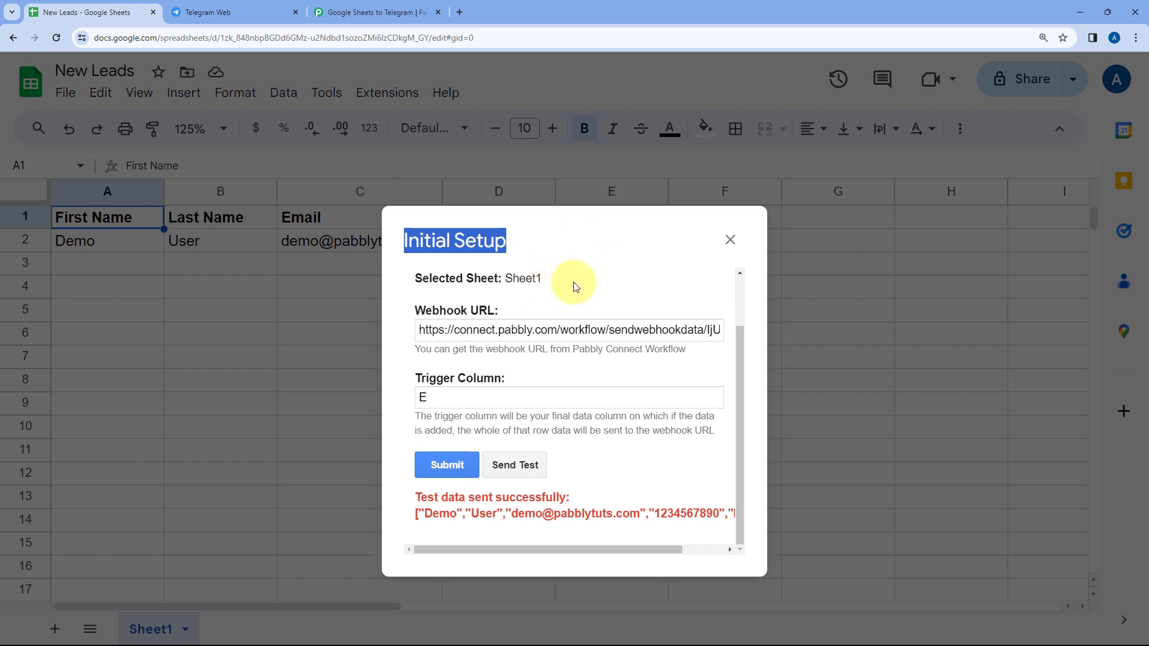
{"action": "left_click", "coordinate": [449, 465]}
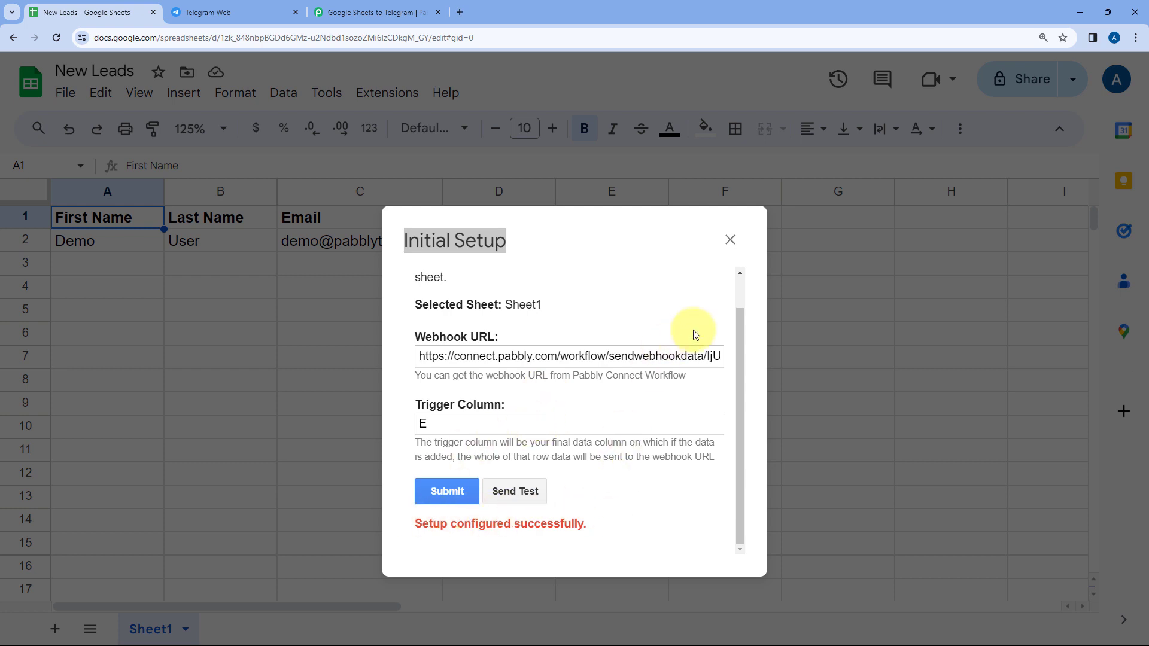
{"action": "left_click", "coordinate": [730, 239]}
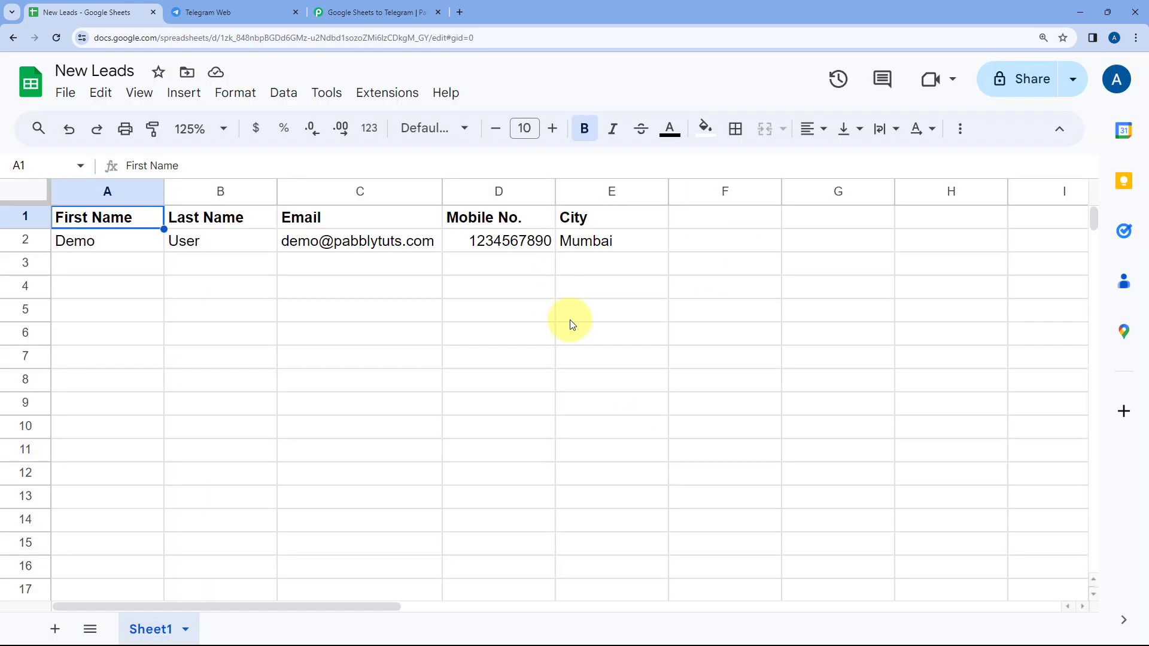
Enable Send On Event in the Pabbly Connect Webhooks add-on for the New Leads sheet
{"action": "left_click", "coordinate": [389, 93]}
{"action": "mouse_move", "coordinate": [390, 336]}
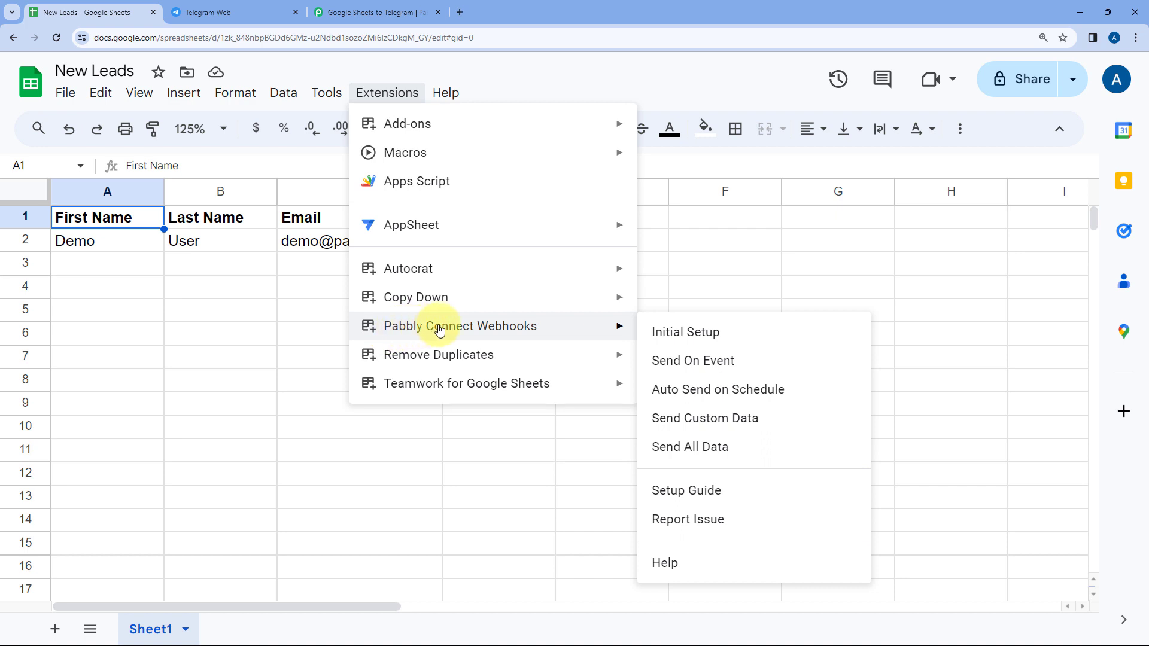
{"action": "left_click", "coordinate": [662, 364]}
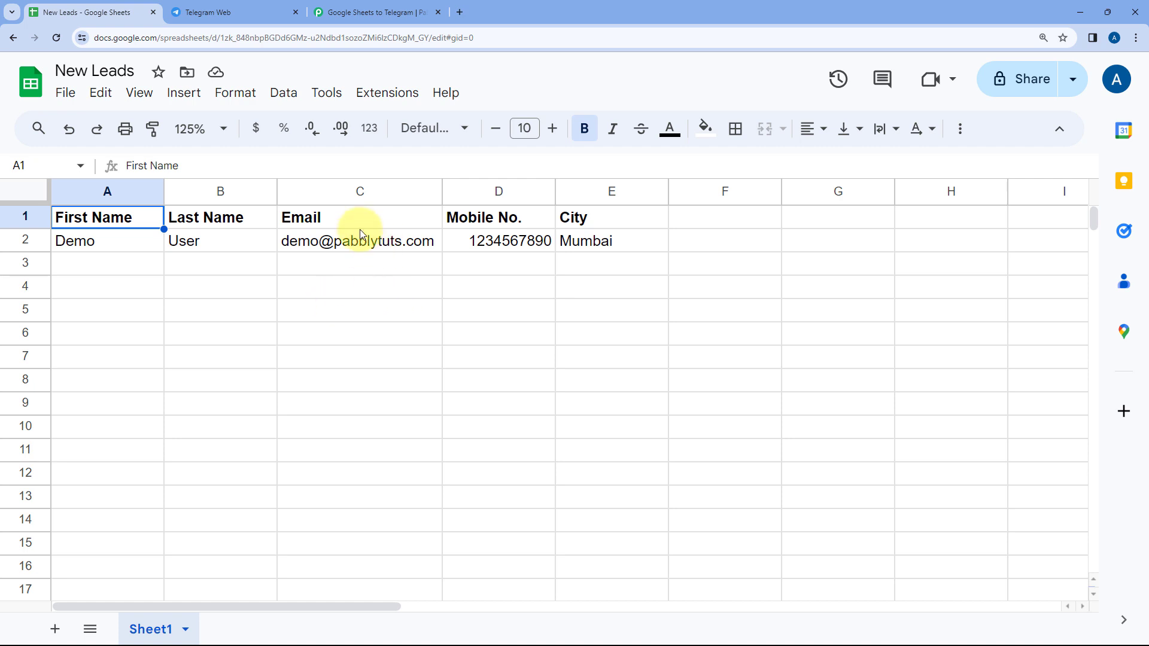
Review the webhook response captured in the Pabbly Connect workflow alongside the New Leads sheet and Telegram Web
{"action": "left_click", "coordinate": [397, 11]}
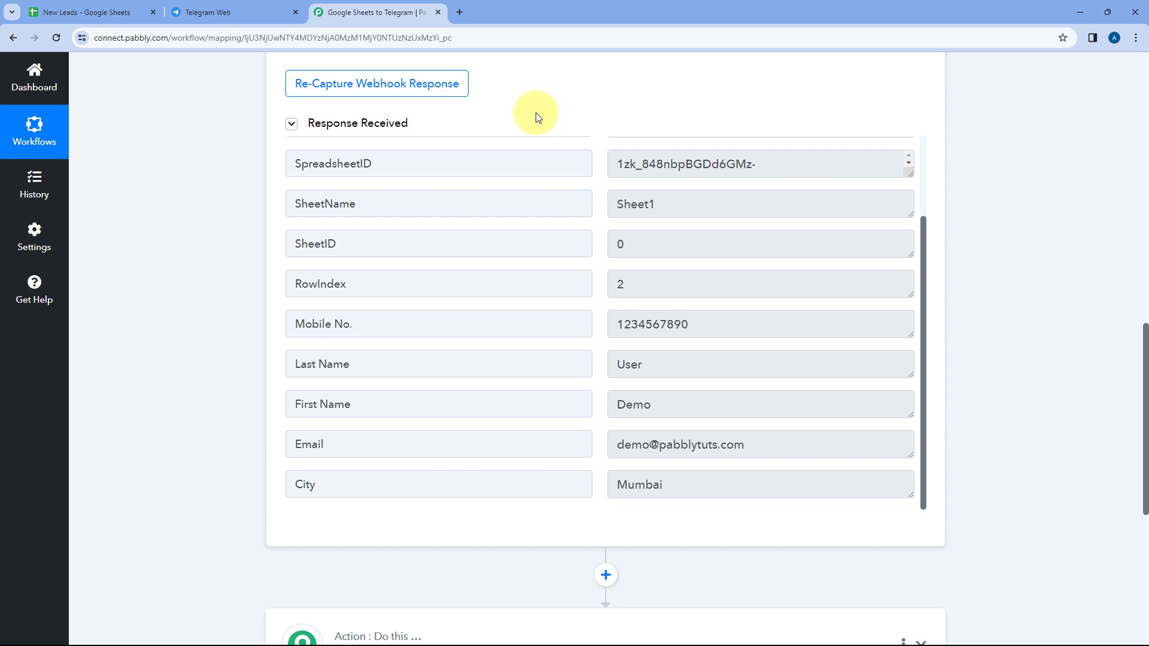
{"action": "left_click", "coordinate": [141, 12]}
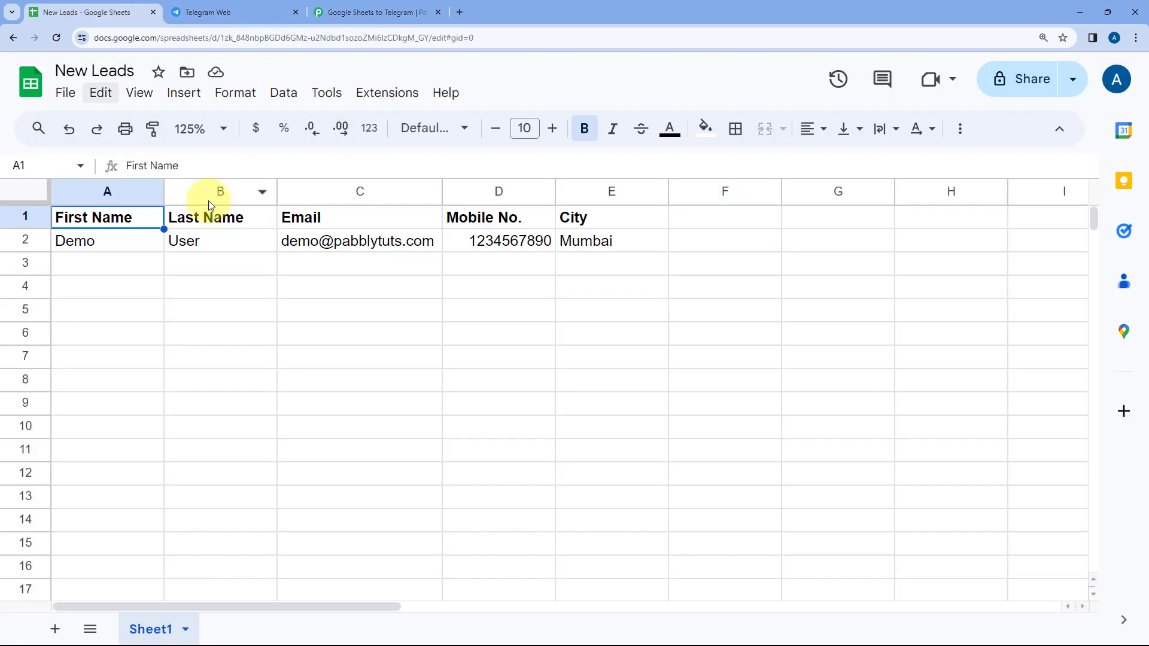
{"action": "left_click", "coordinate": [365, 4]}
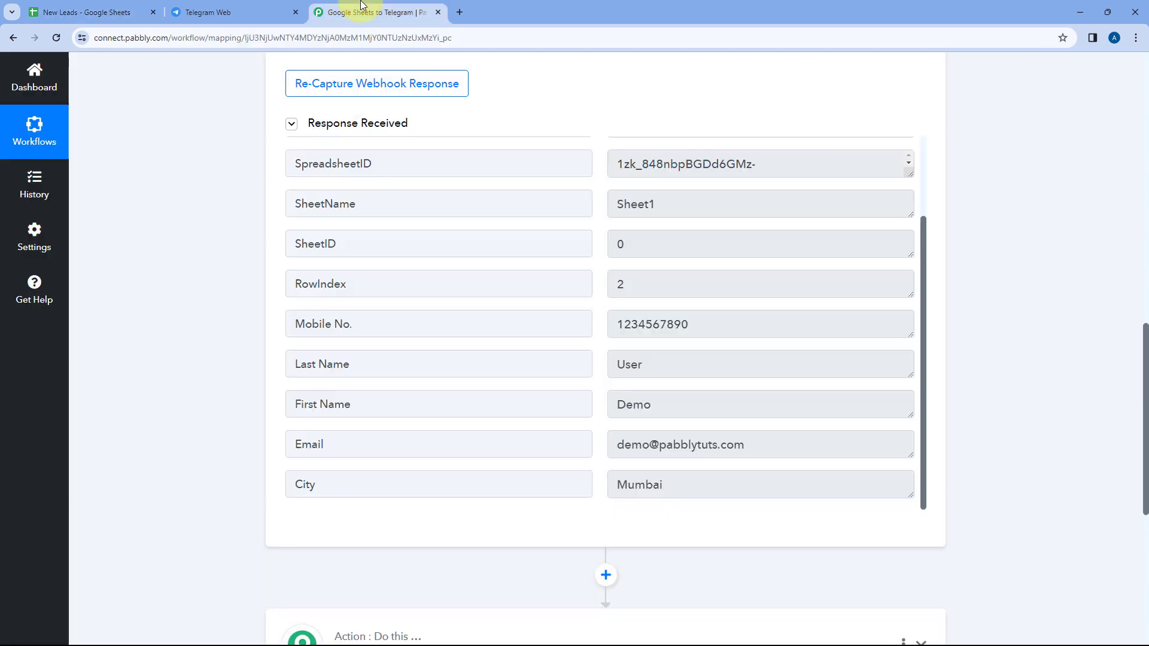
{"action": "scroll", "coordinate": [571, 243], "scroll_direction": "up", "scroll_amount": 1}
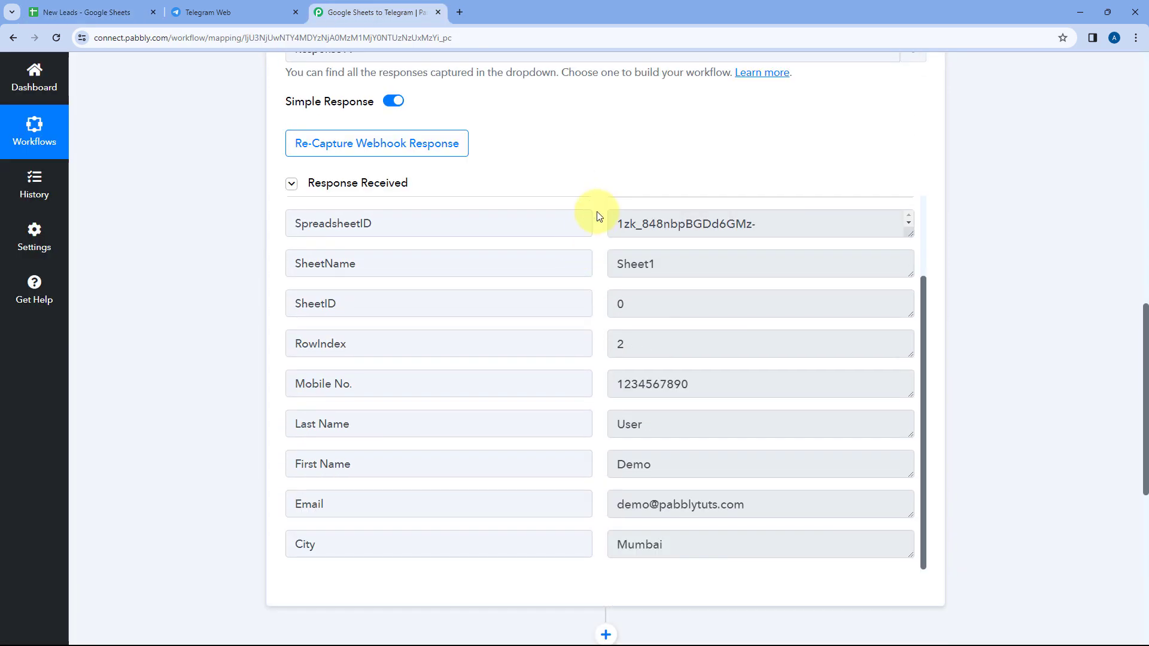
{"action": "scroll", "coordinate": [605, 299], "scroll_direction": "up", "scroll_amount": 2}
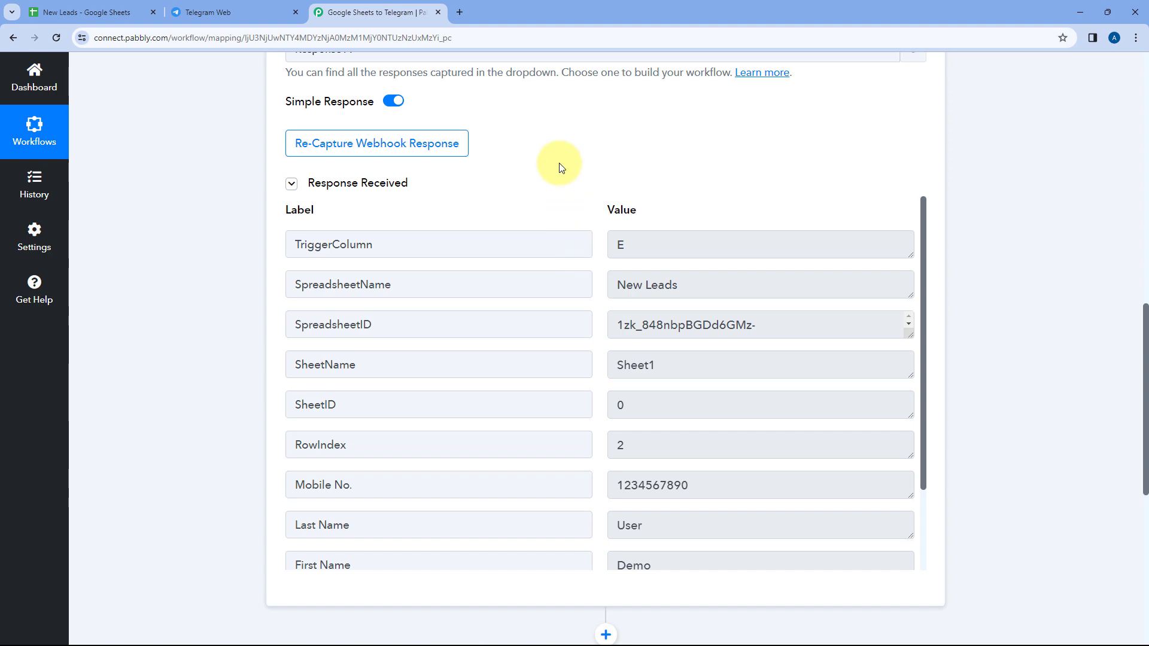
{"action": "left_click", "coordinate": [281, 7]}
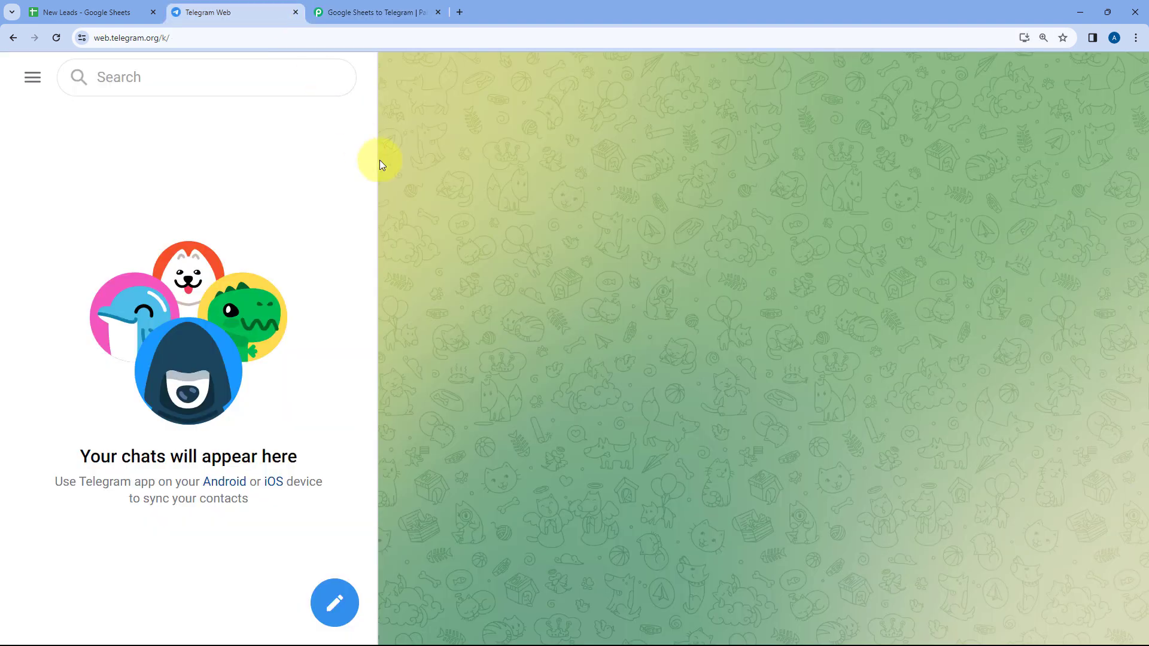
{"action": "left_click", "coordinate": [395, 6]}
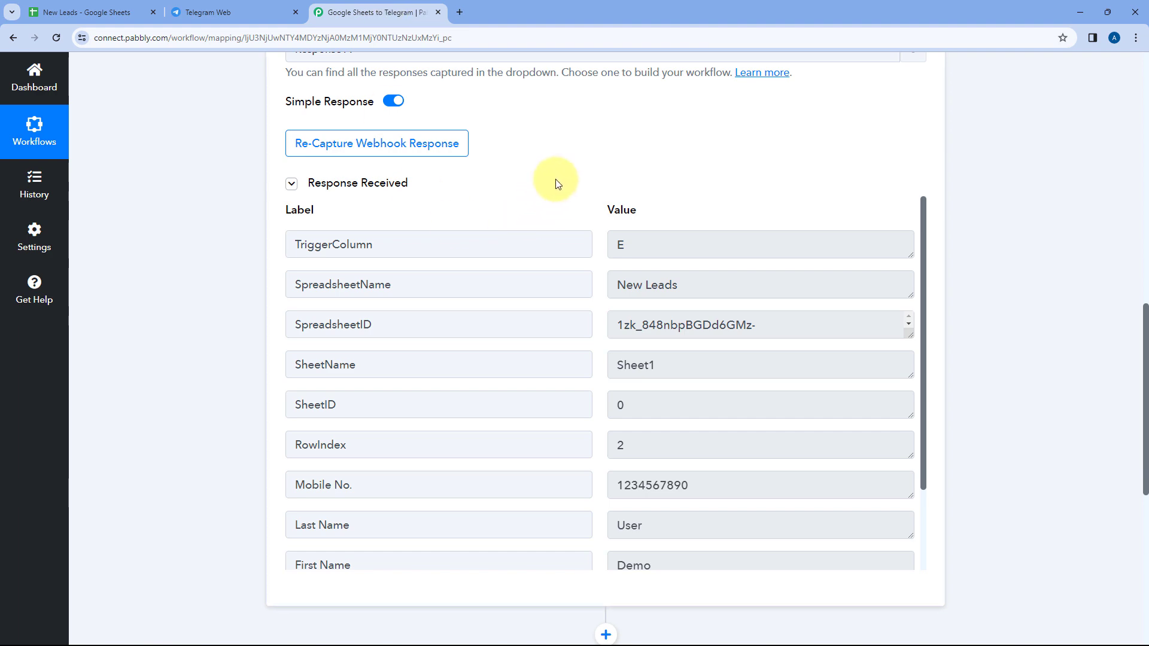
Choose Telegram Bot as the application for the workflow's action step
{"action": "scroll", "coordinate": [567, 226], "scroll_direction": "down", "scroll_amount": 5}
{"action": "scroll", "coordinate": [529, 425], "scroll_direction": "down", "scroll_amount": 3}
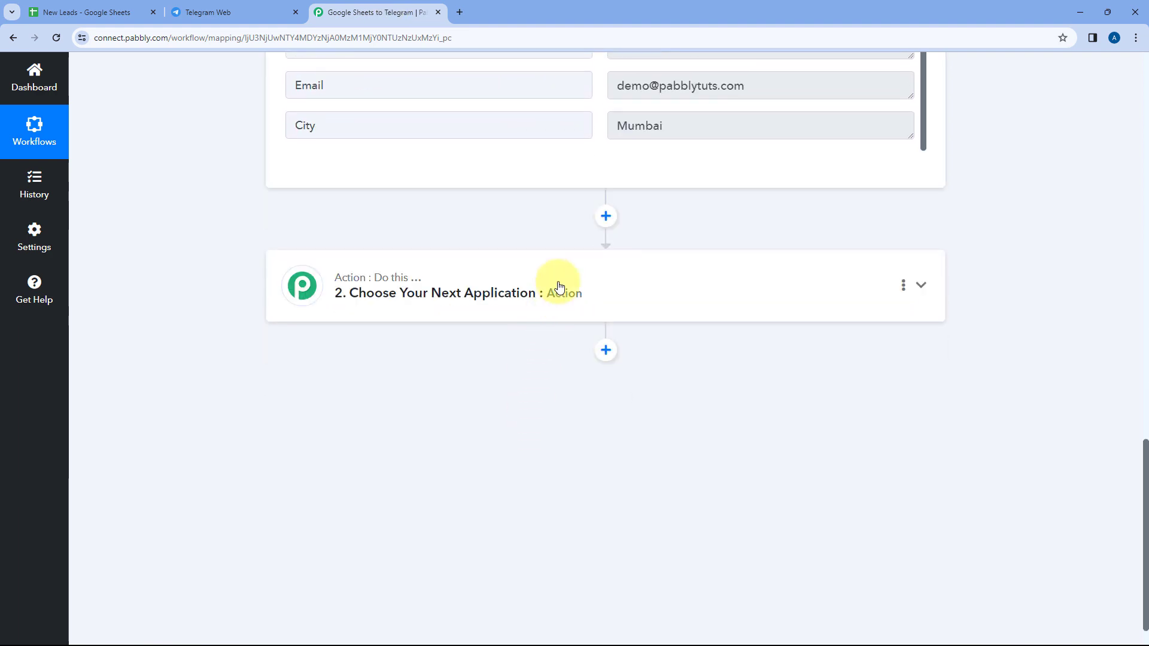
{"action": "left_click", "coordinate": [560, 281]}
{"action": "left_click", "coordinate": [377, 317]}
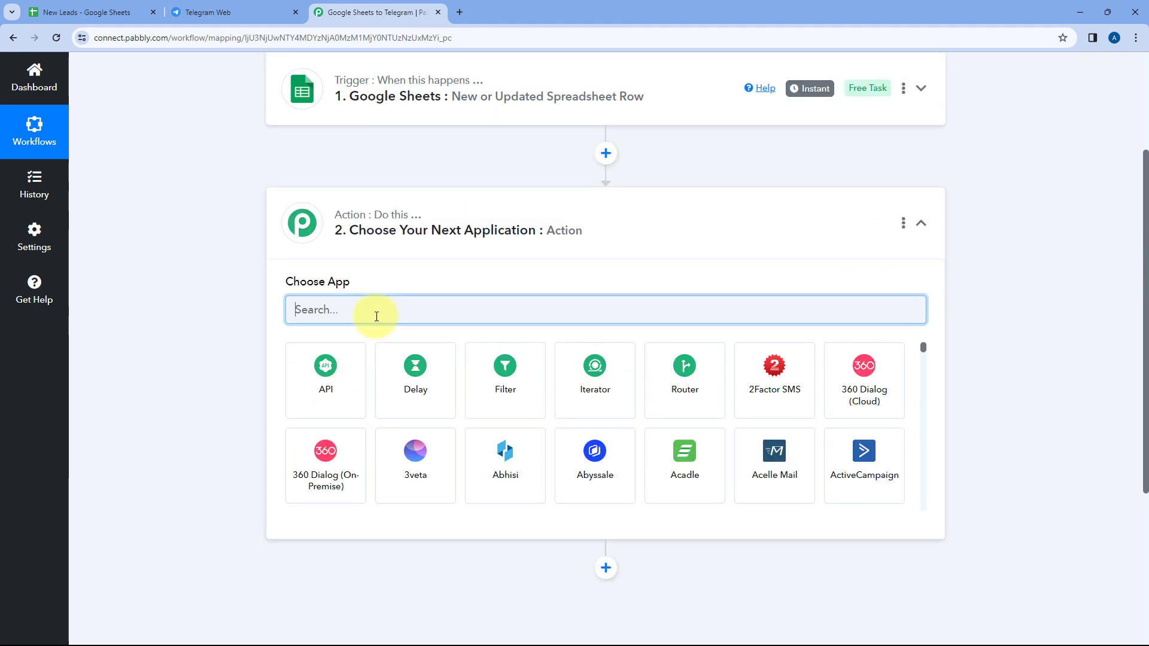
{"action": "type", "text": "Tele"}
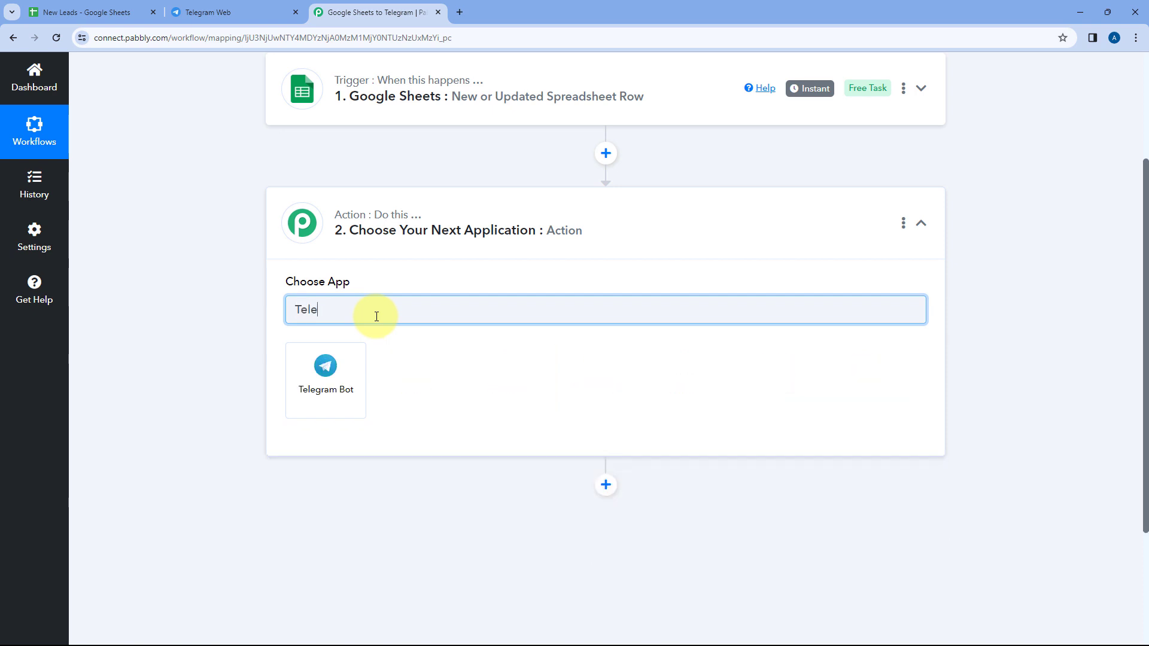
{"action": "left_click", "coordinate": [335, 364]}
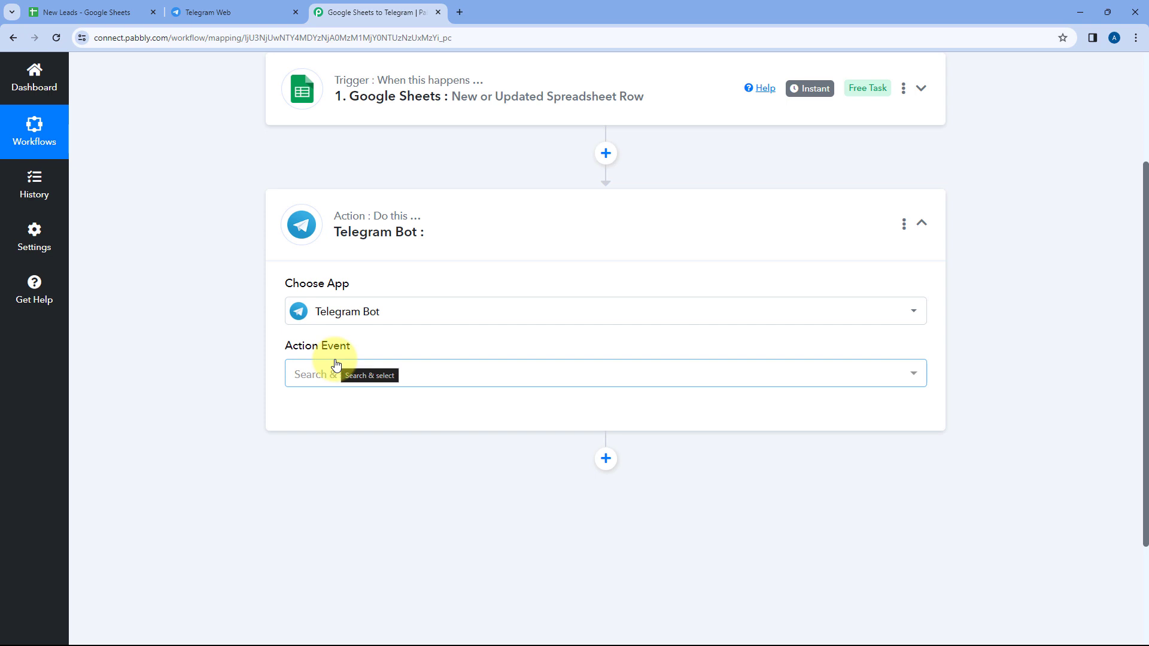
Set the action event to Send a Text Message or Reply and start adding a new Telegram Bot connection
{"action": "left_click", "coordinate": [405, 379]}
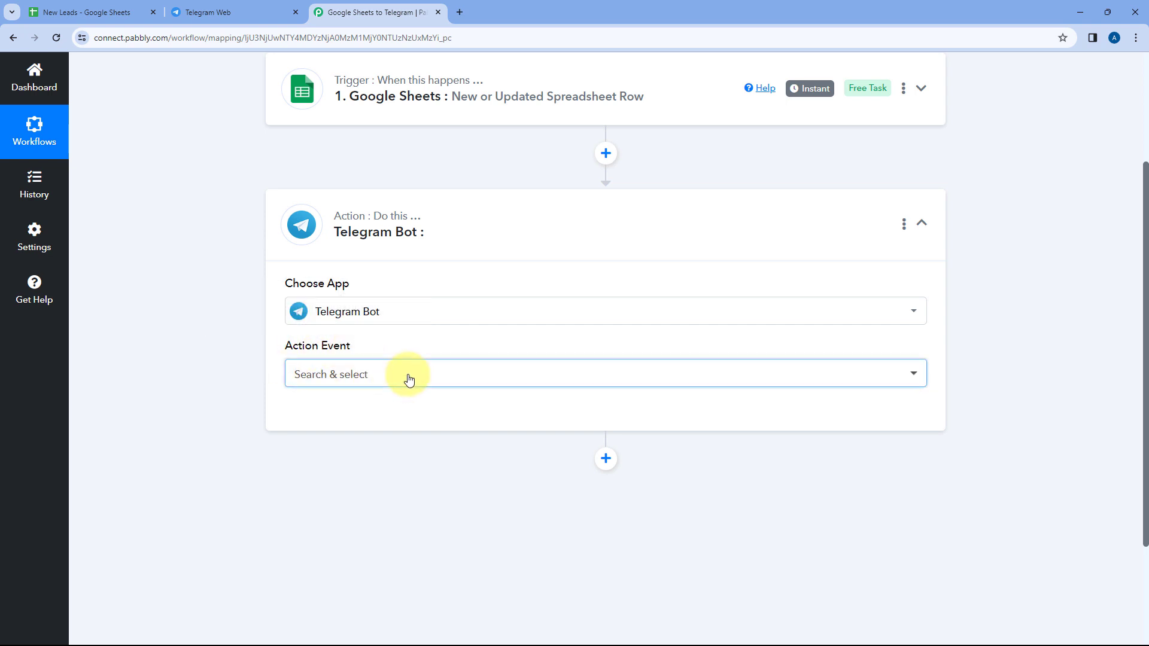
{"action": "scroll", "coordinate": [254, 342], "scroll_direction": "down", "scroll_amount": 2}
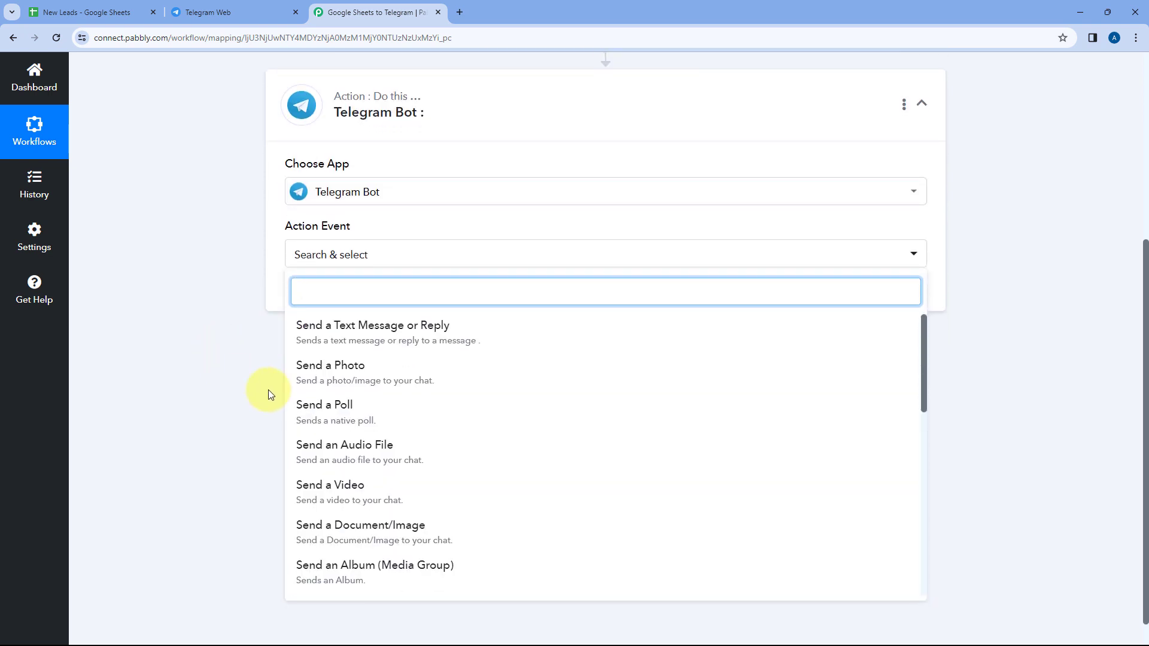
{"action": "left_click", "coordinate": [443, 335]}
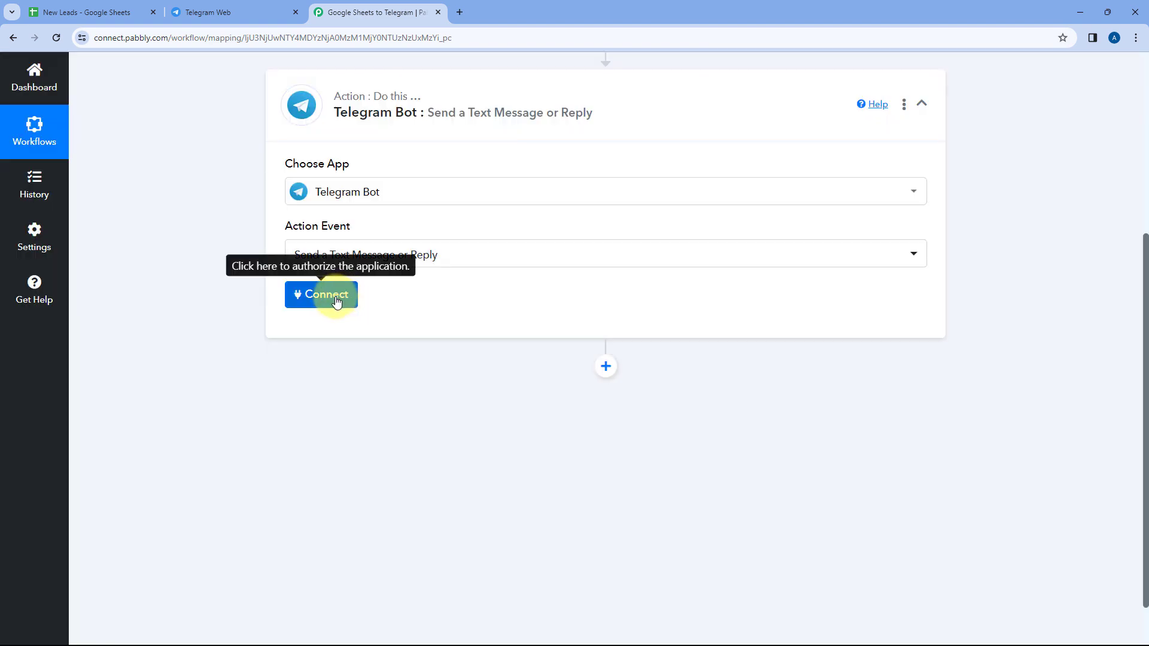
{"action": "left_click", "coordinate": [335, 296]}
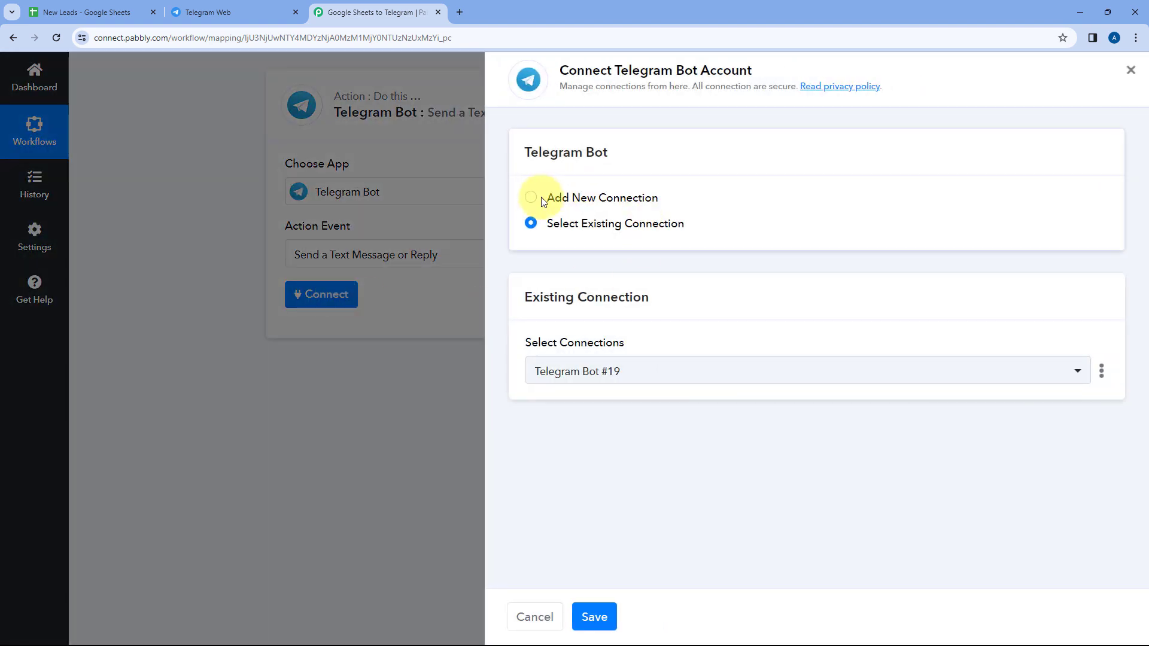
{"action": "left_click", "coordinate": [531, 198]}
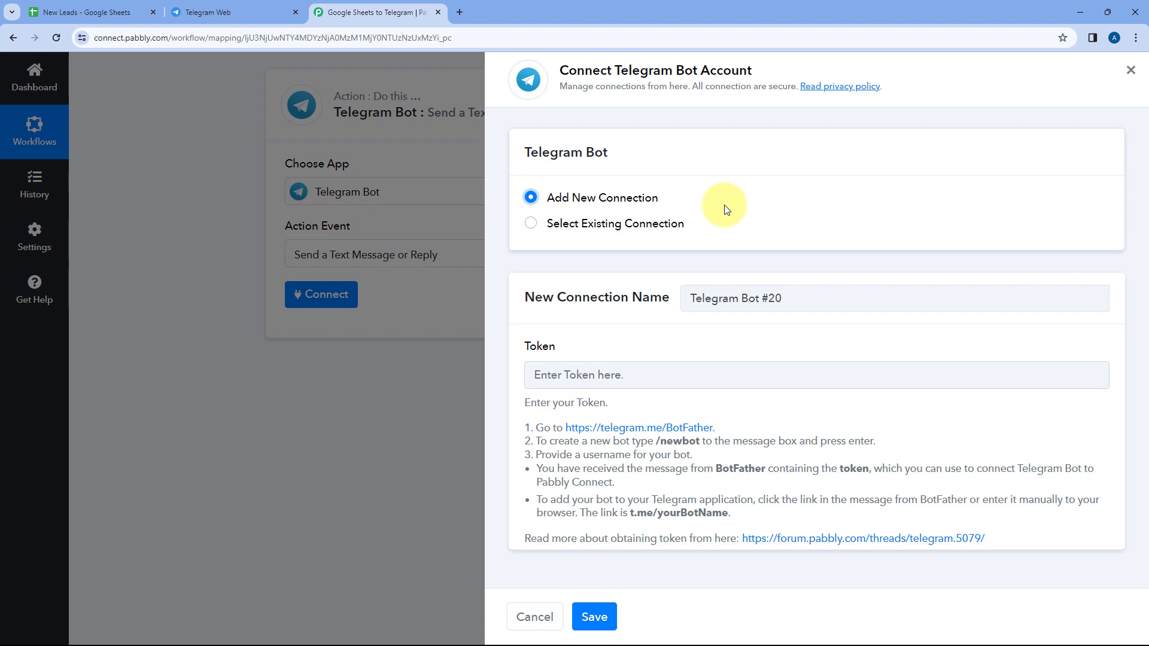
Switch to Telegram Web, search for BotFather and start a chat with the verified BotFather account
{"action": "left_click", "coordinate": [277, 12]}
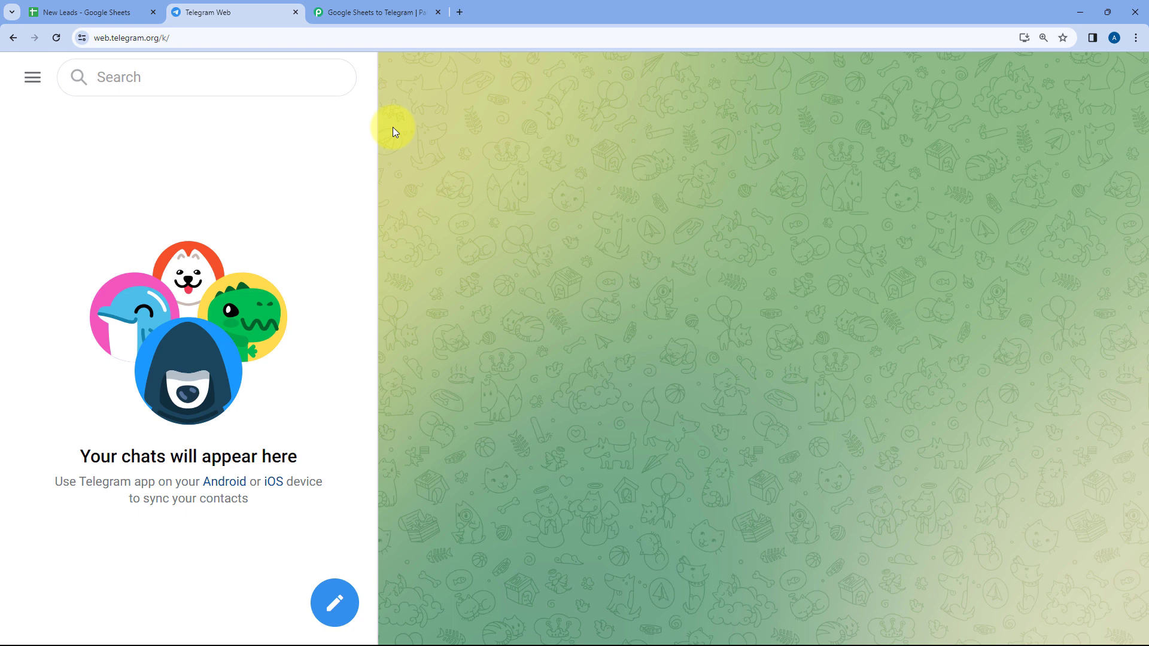
{"action": "left_click", "coordinate": [383, 12]}
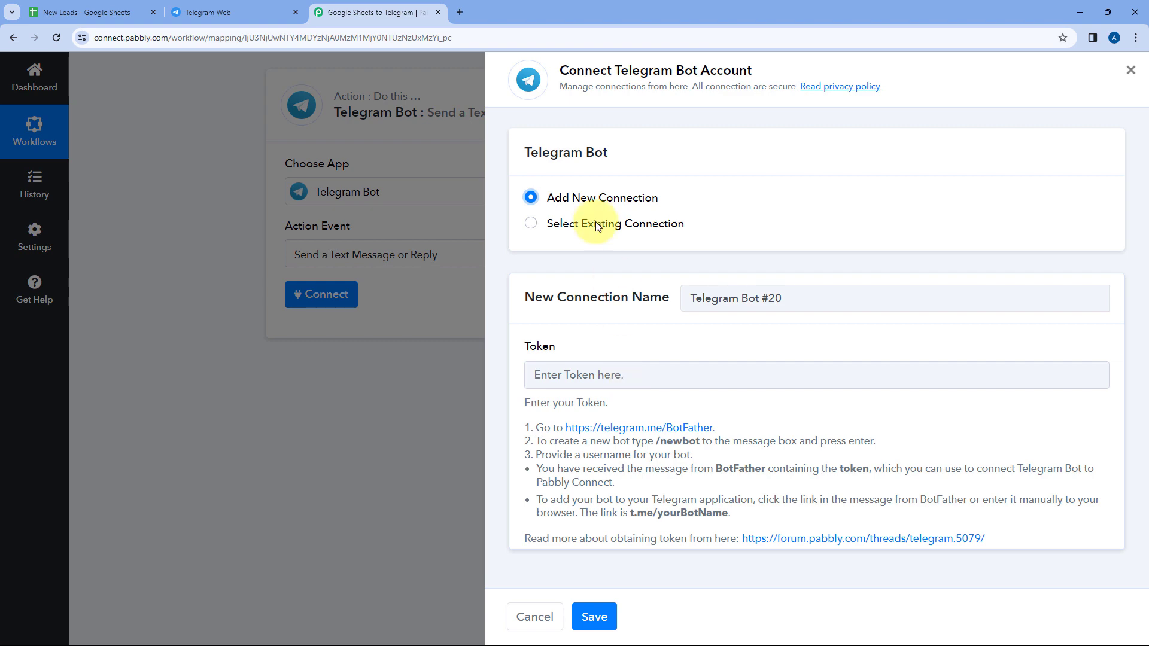
{"action": "left_click", "coordinate": [277, 12]}
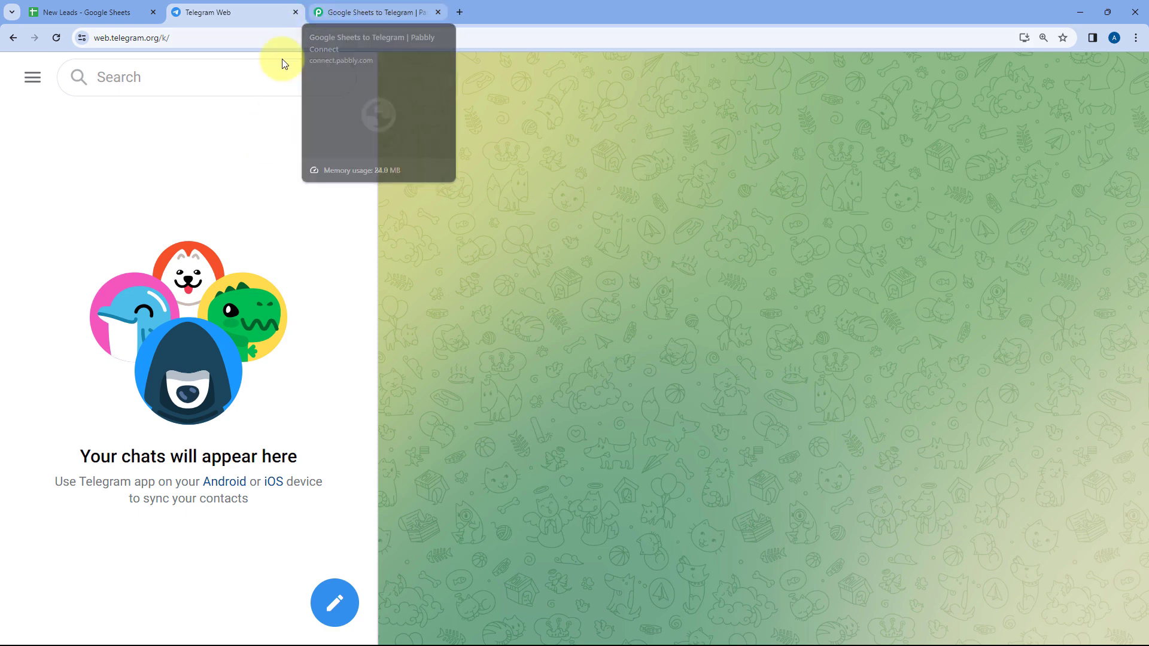
{"action": "left_click", "coordinate": [215, 79]}
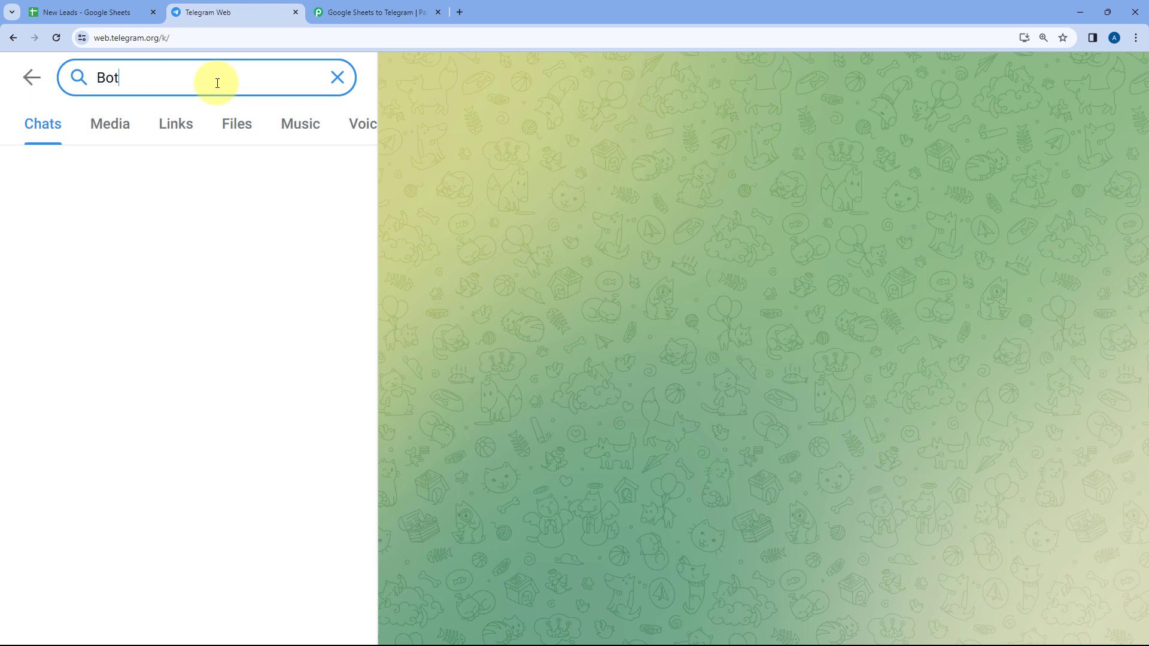
{"action": "type", "text": "BotFa"}
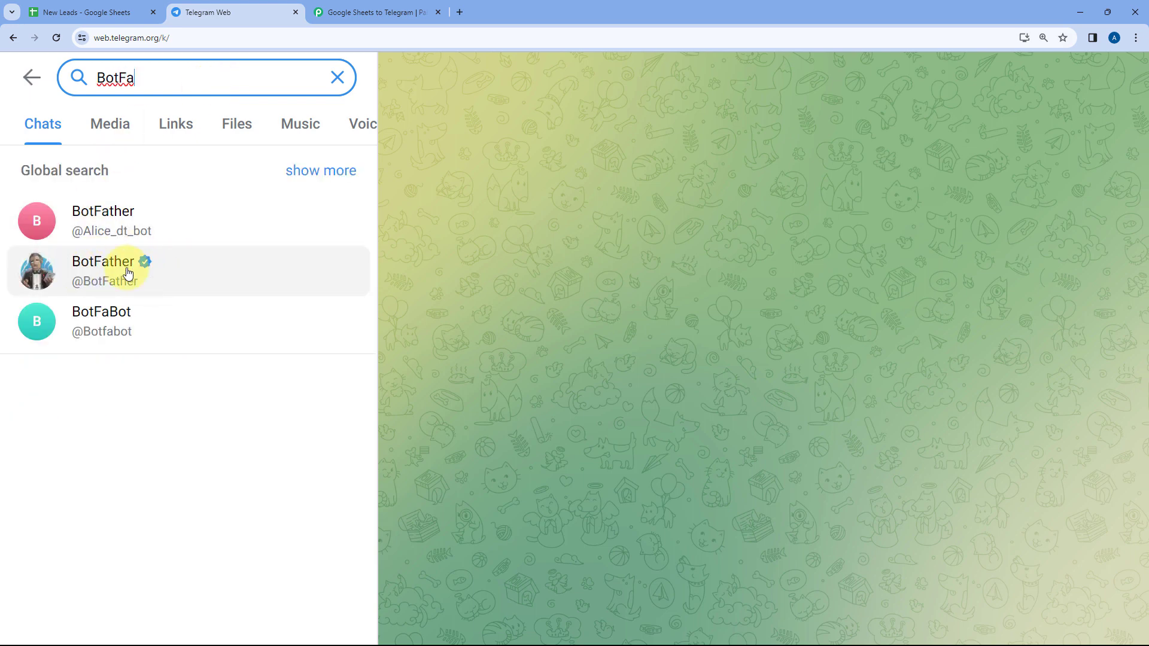
{"action": "left_click", "coordinate": [140, 271]}
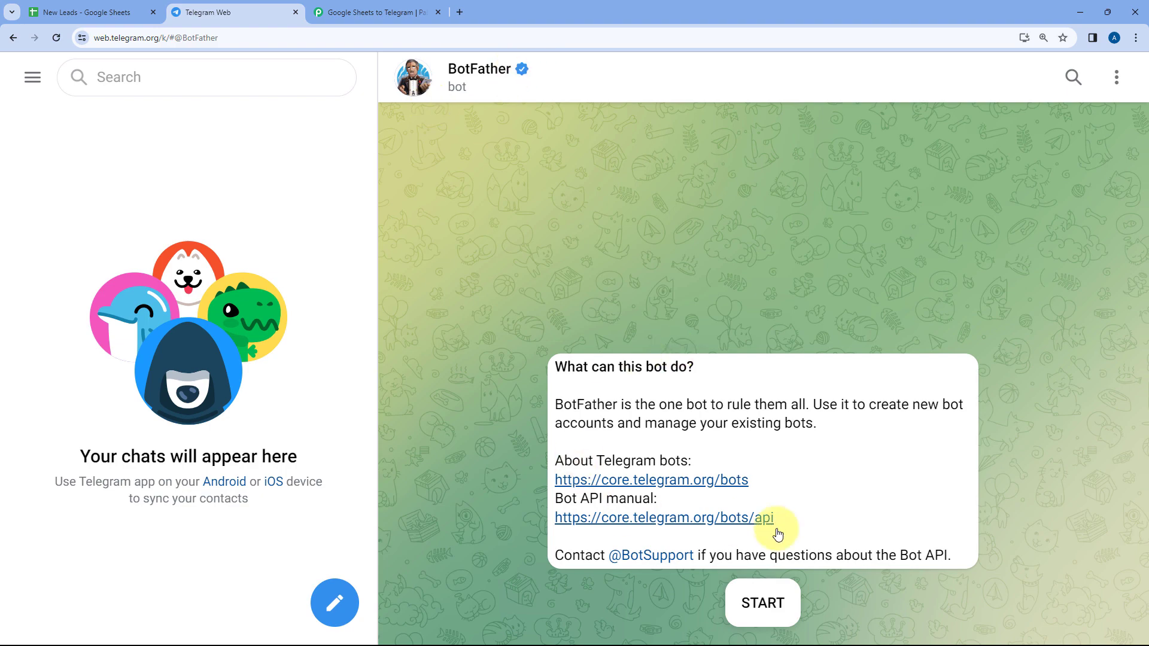
{"action": "left_click", "coordinate": [778, 604]}
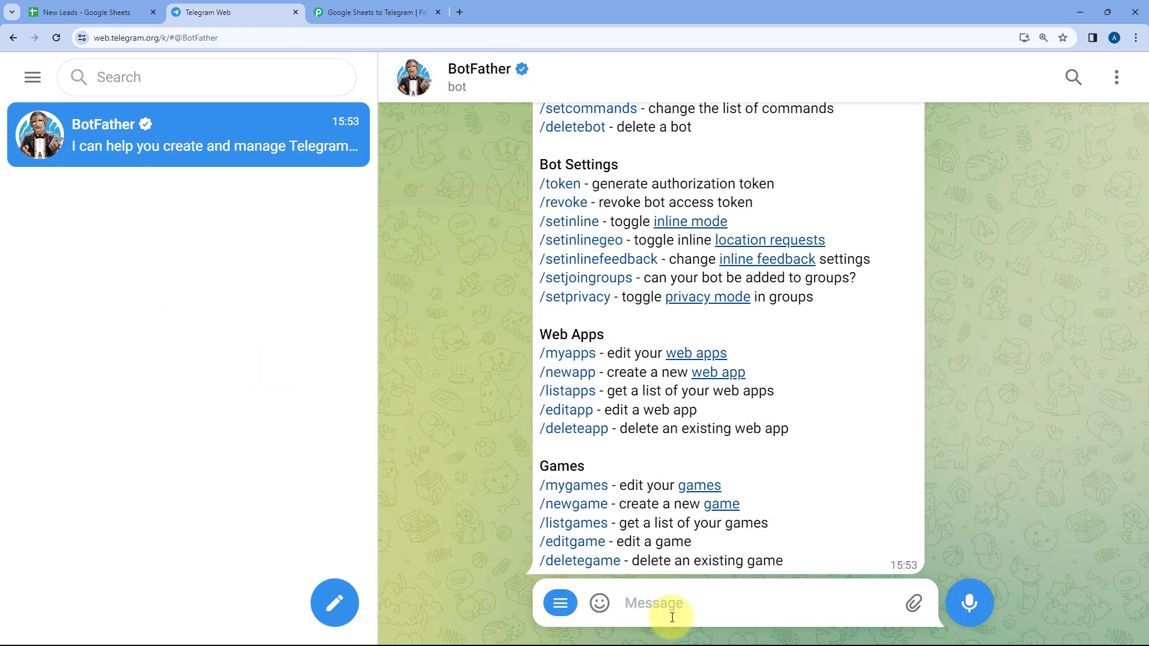
Request a new bot from BotFather with the /newbot command and name it GSPC123
{"action": "type", "text": "/new"}
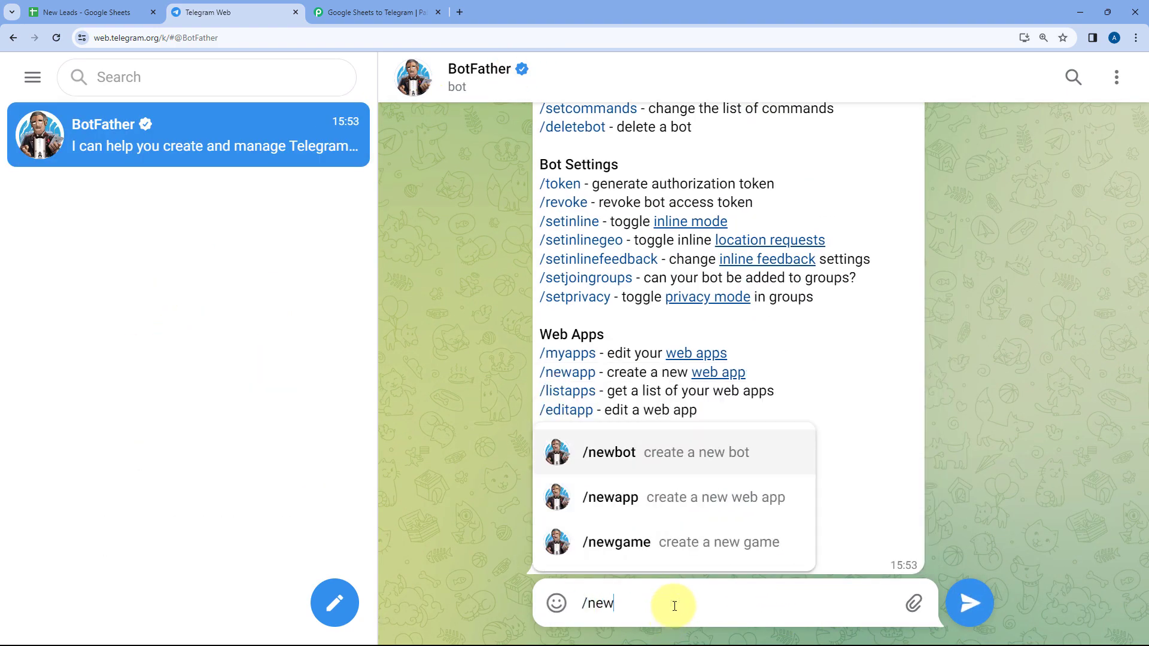
{"action": "key", "text": "Return"}
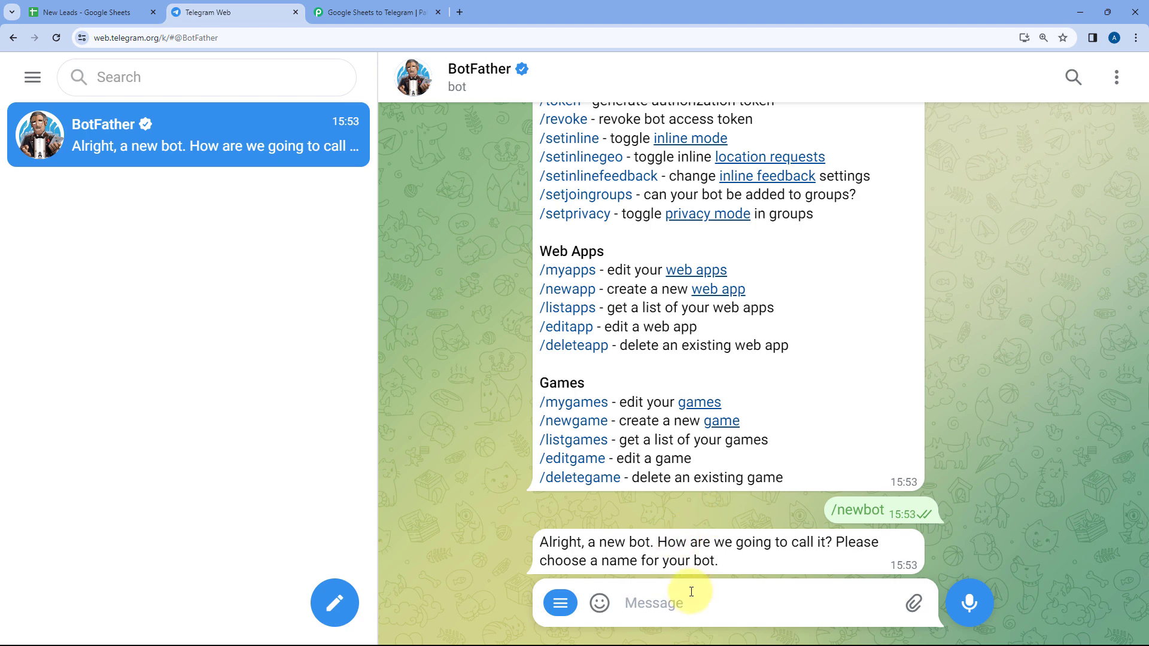
{"action": "type", "text": "GSPC123"}
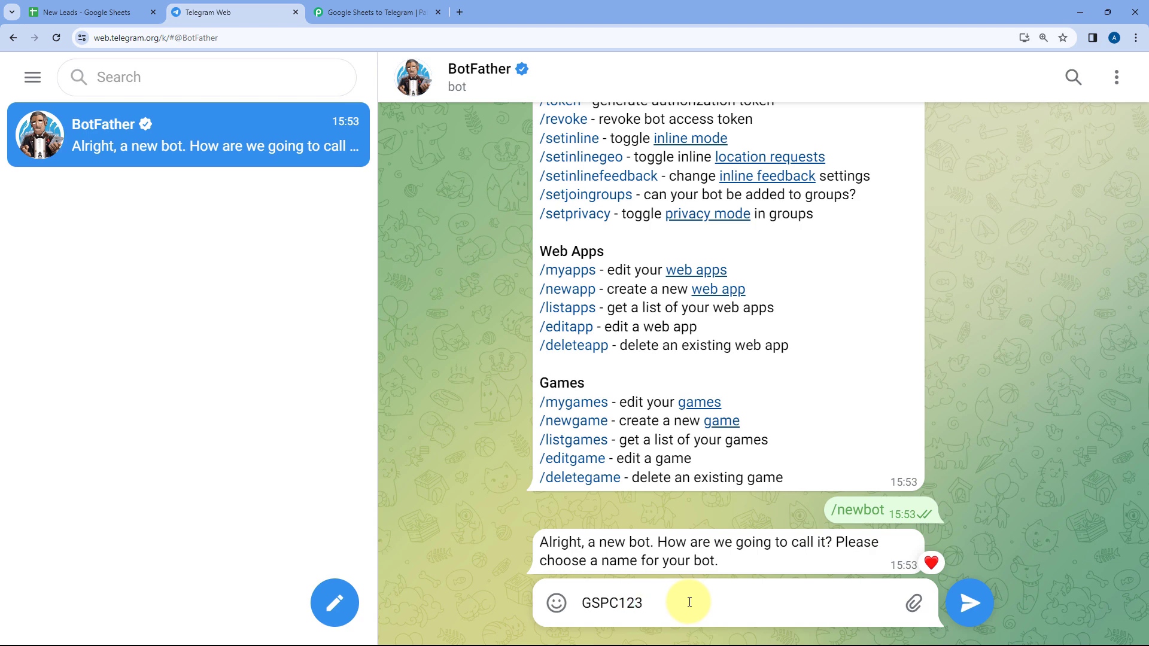
{"action": "key", "text": "Return"}
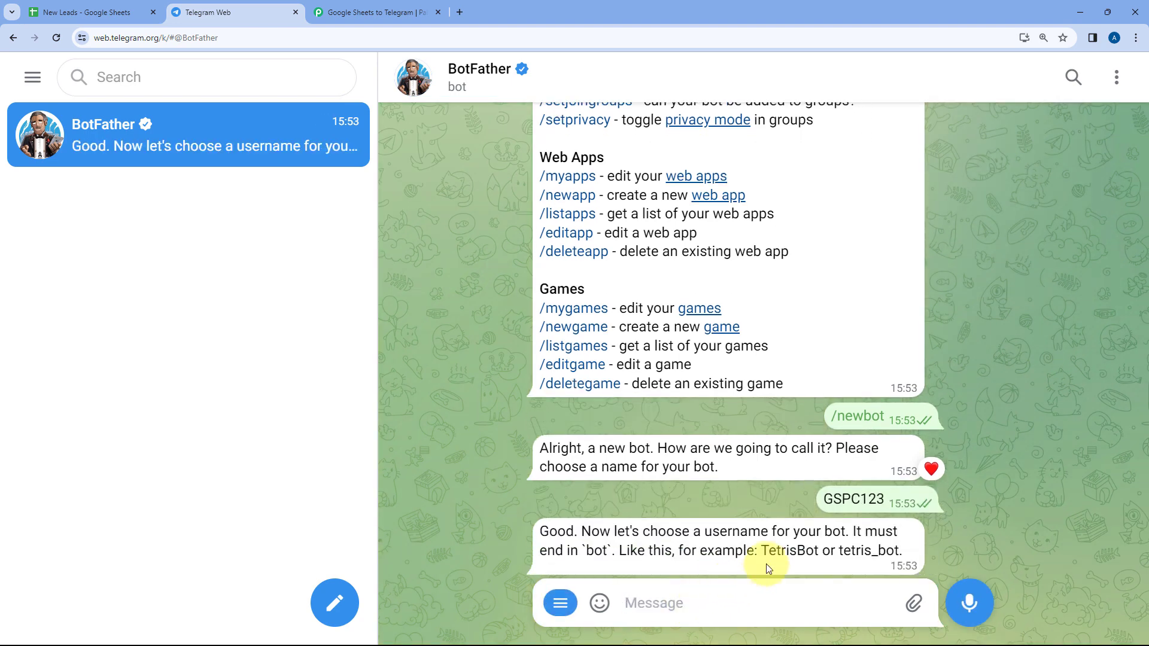
Send BotFather the username GSPC123_bot for the new bot
{"action": "double_click", "coordinate": [850, 499]}
{"action": "key", "text": "ctrl+c"}
{"action": "left_click", "coordinate": [715, 599]}
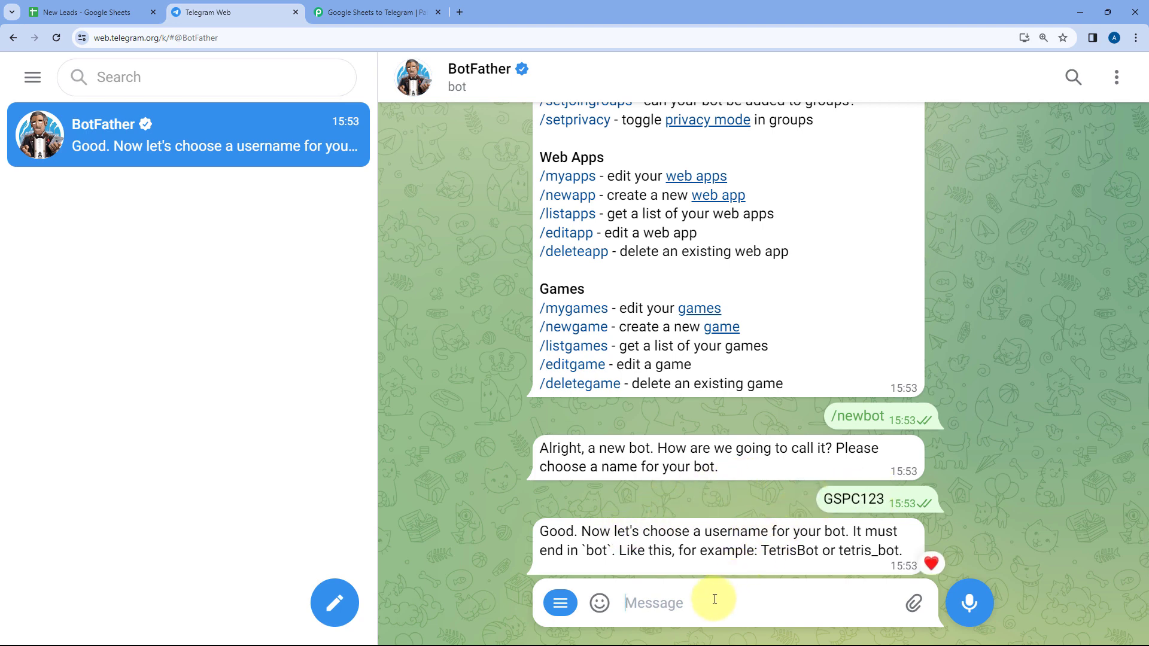
{"action": "key", "text": "ctrl+v"}
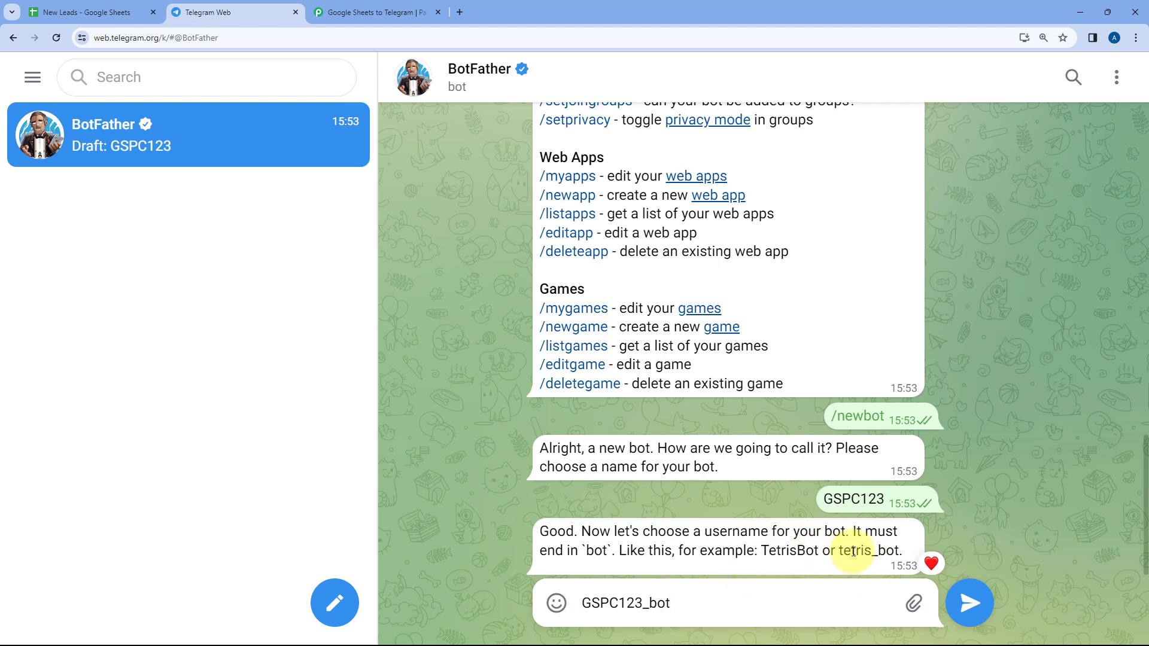
{"action": "mouse_move", "coordinate": [879, 550]}
{"action": "left_mouse_down"}
{"action": "mouse_move", "coordinate": [901, 550]}
{"action": "mouse_move", "coordinate": [890, 550]}
{"action": "left_mouse_up"}
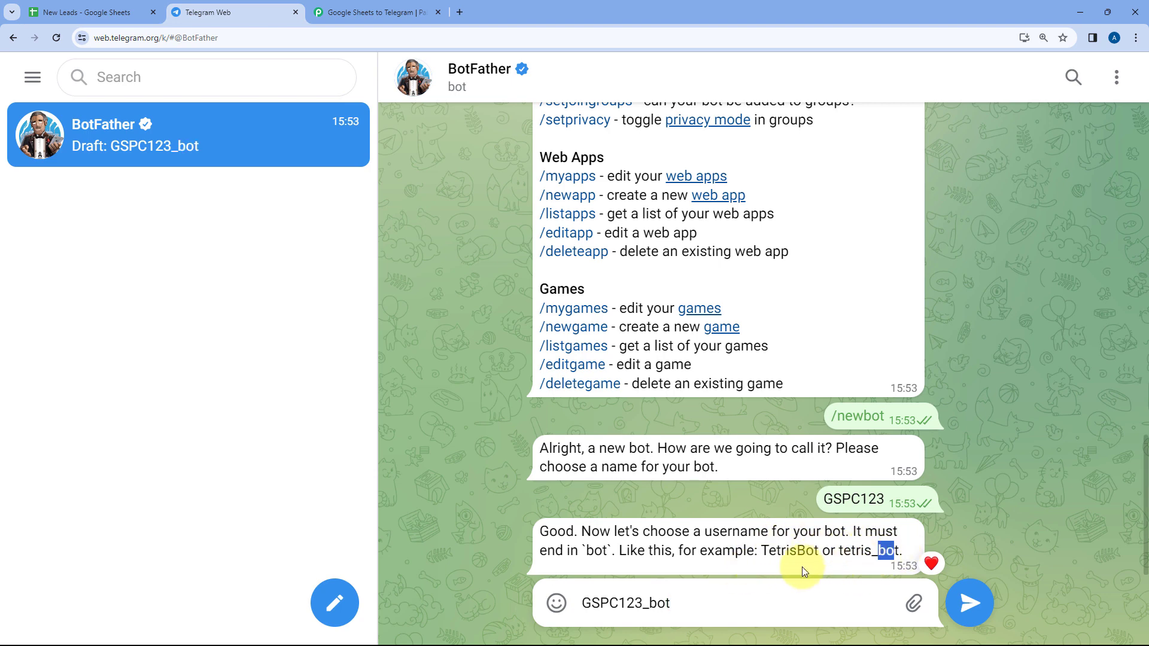
{"action": "left_click", "coordinate": [749, 559]}
{"action": "left_click", "coordinate": [967, 602]}
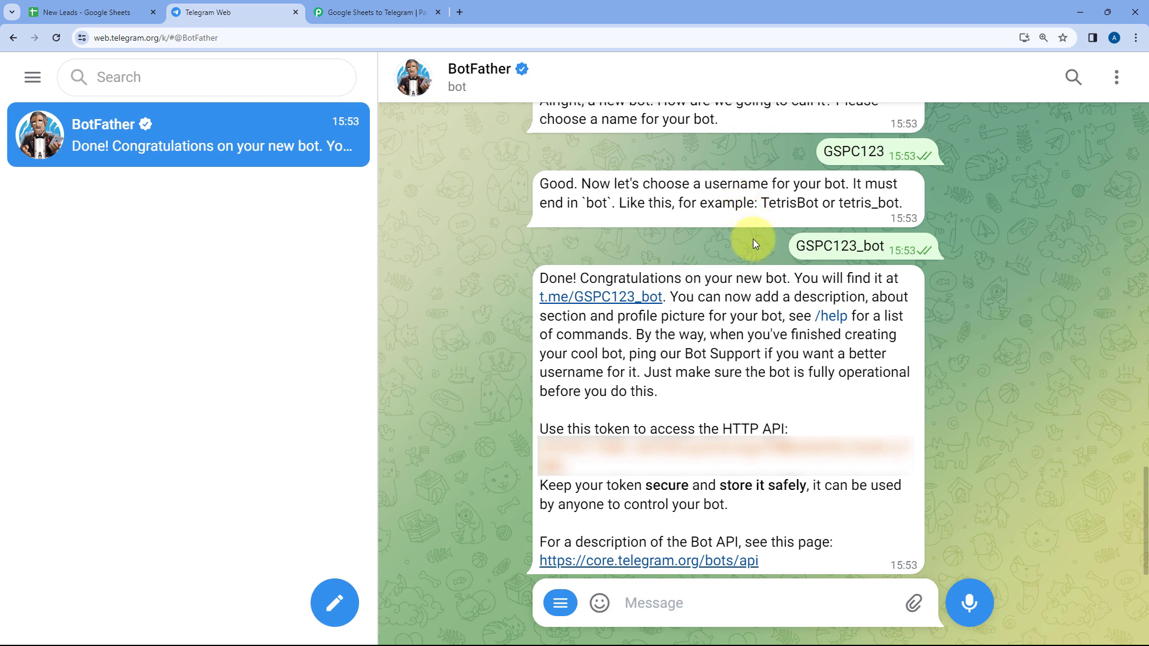
Copy the bot's API token from BotFather's message, enter it as the Token in Pabbly Connect and save the connection
{"action": "double_click", "coordinate": [577, 460]}
{"action": "right_click", "coordinate": [583, 450]}
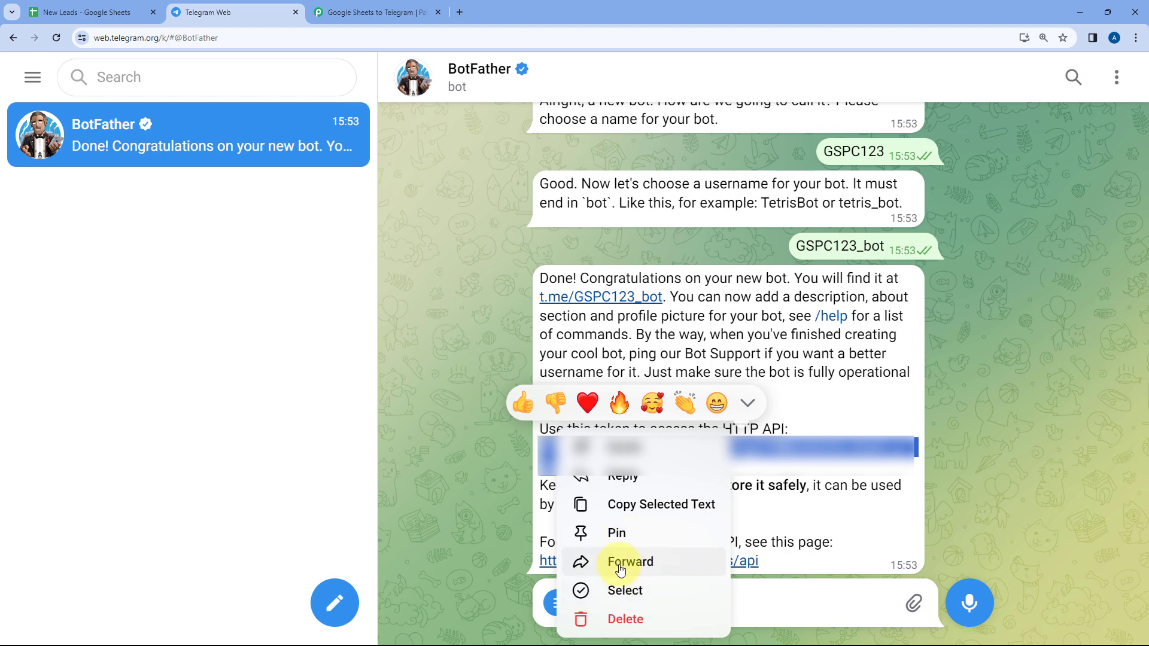
{"action": "left_click", "coordinate": [595, 504]}
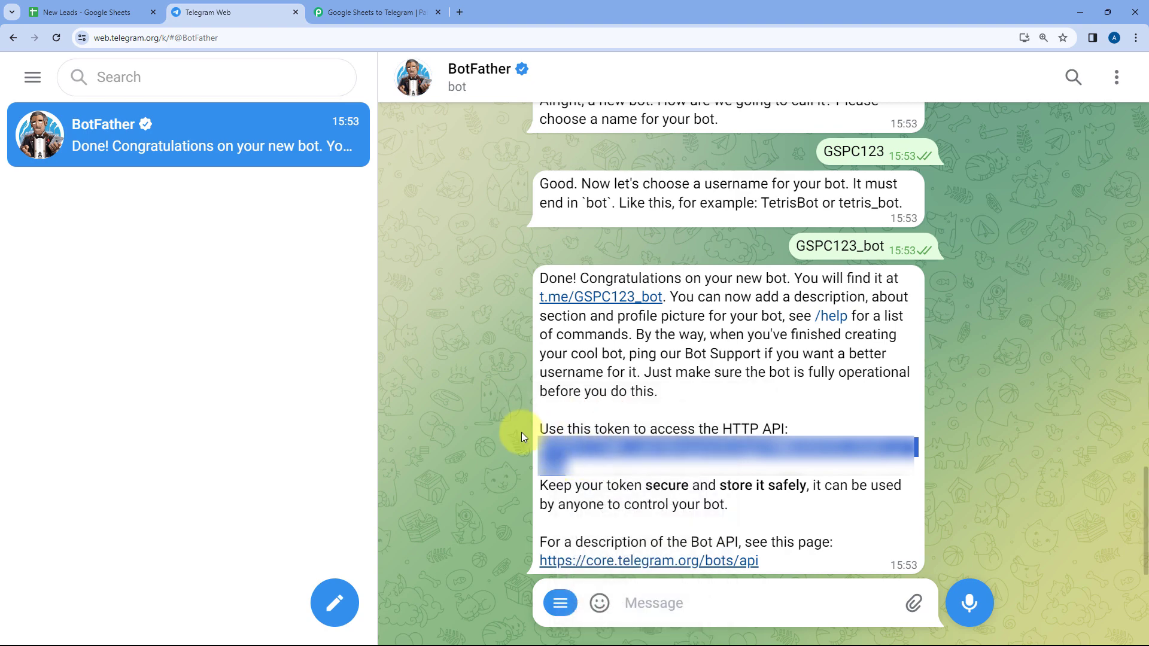
{"action": "left_click", "coordinate": [398, 6]}
{"action": "left_click", "coordinate": [574, 374]}
{"action": "right_click", "coordinate": [568, 376]}
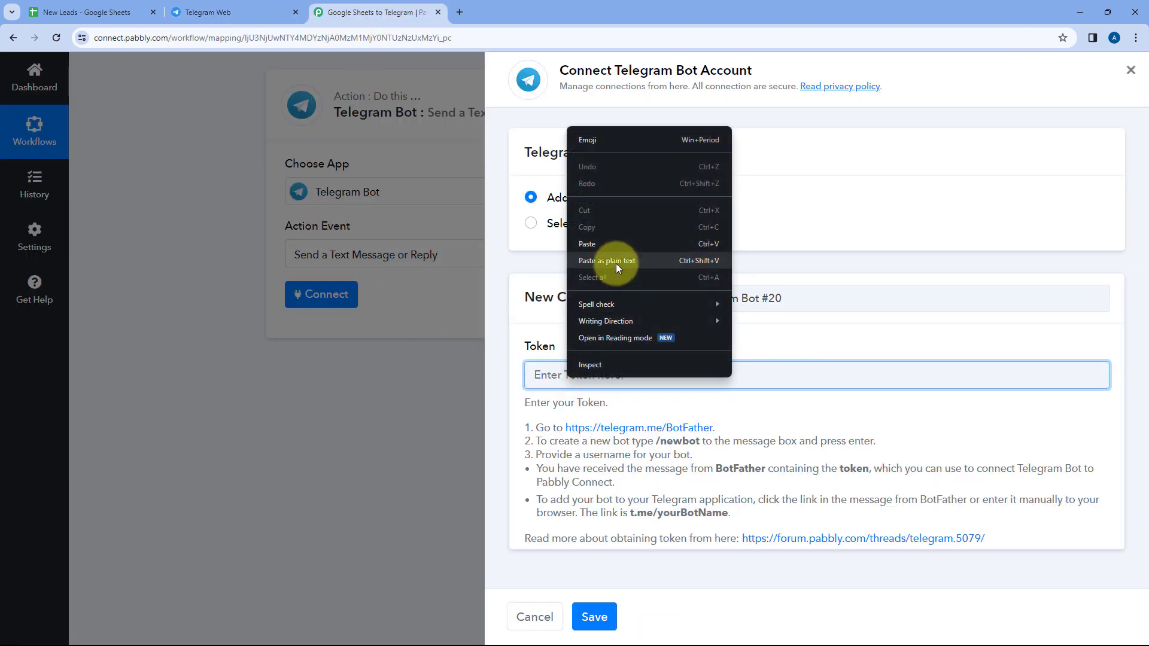
{"action": "left_click", "coordinate": [591, 243]}
{"action": "left_click", "coordinate": [601, 613]}
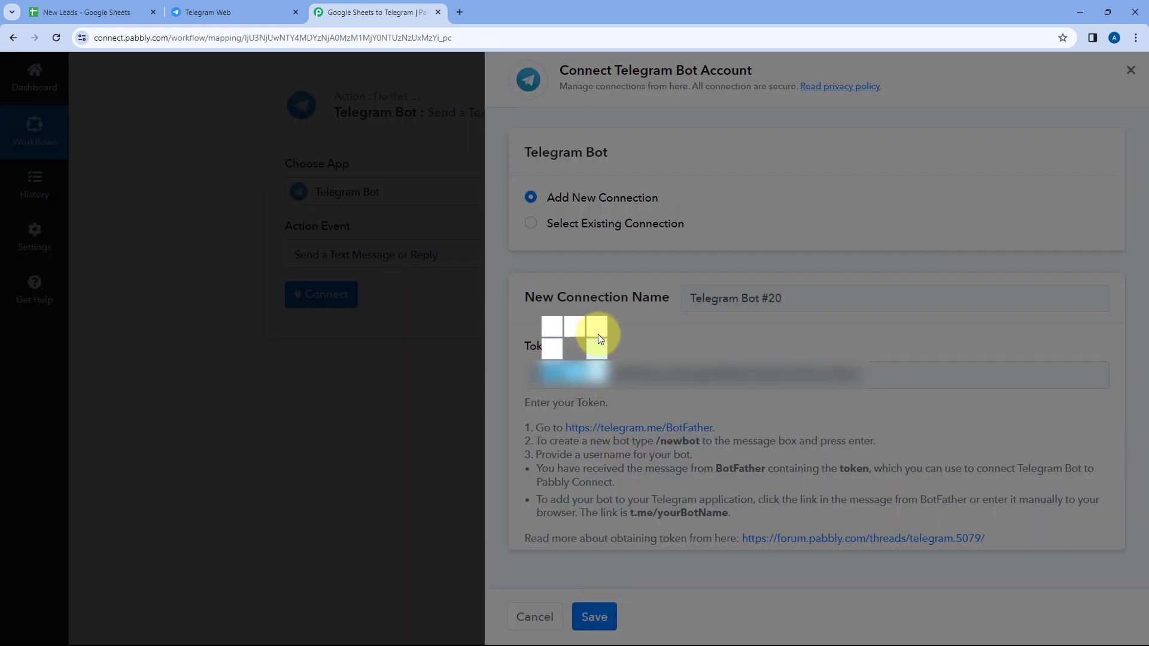
{"action": "left_click", "coordinate": [179, 6]}
{"action": "left_click", "coordinate": [347, 12]}
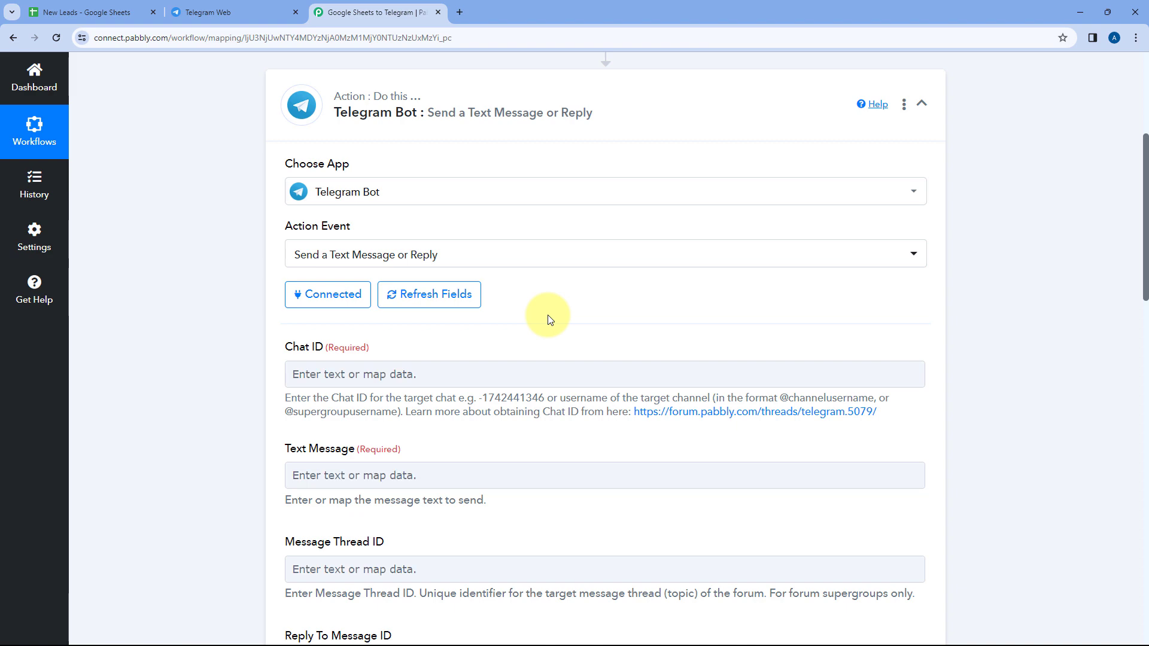
{"action": "left_click", "coordinate": [273, 11]}
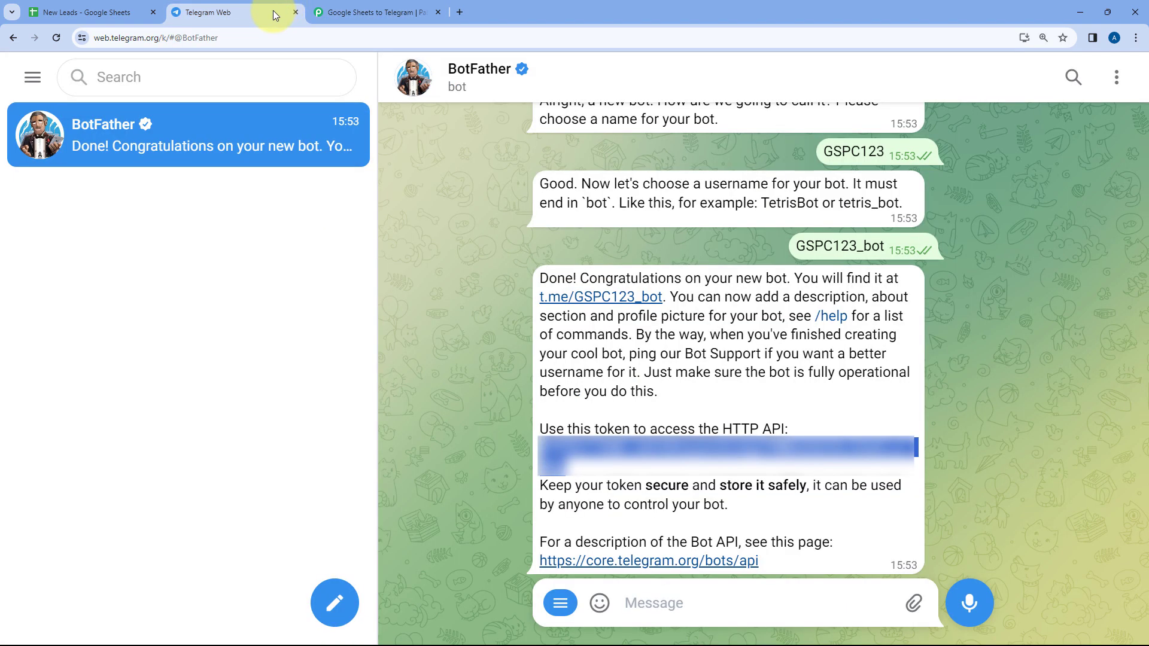
{"action": "left_click", "coordinate": [372, 8]}
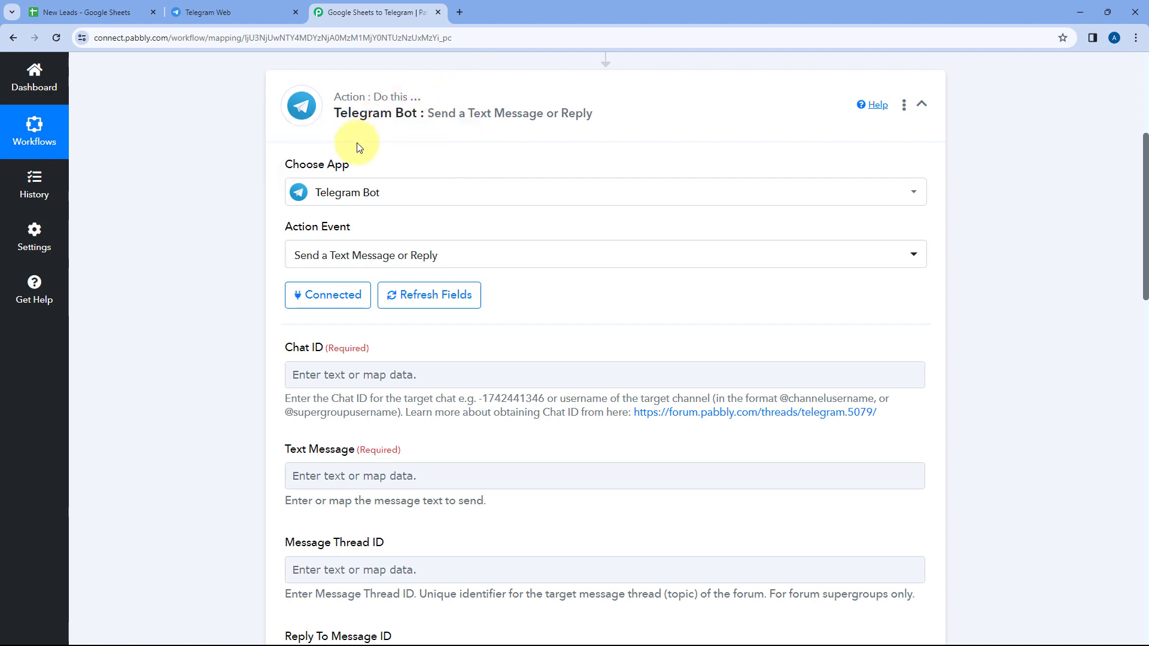
Switch to Telegram Web and start creating a new group
{"action": "left_click", "coordinate": [271, 9]}
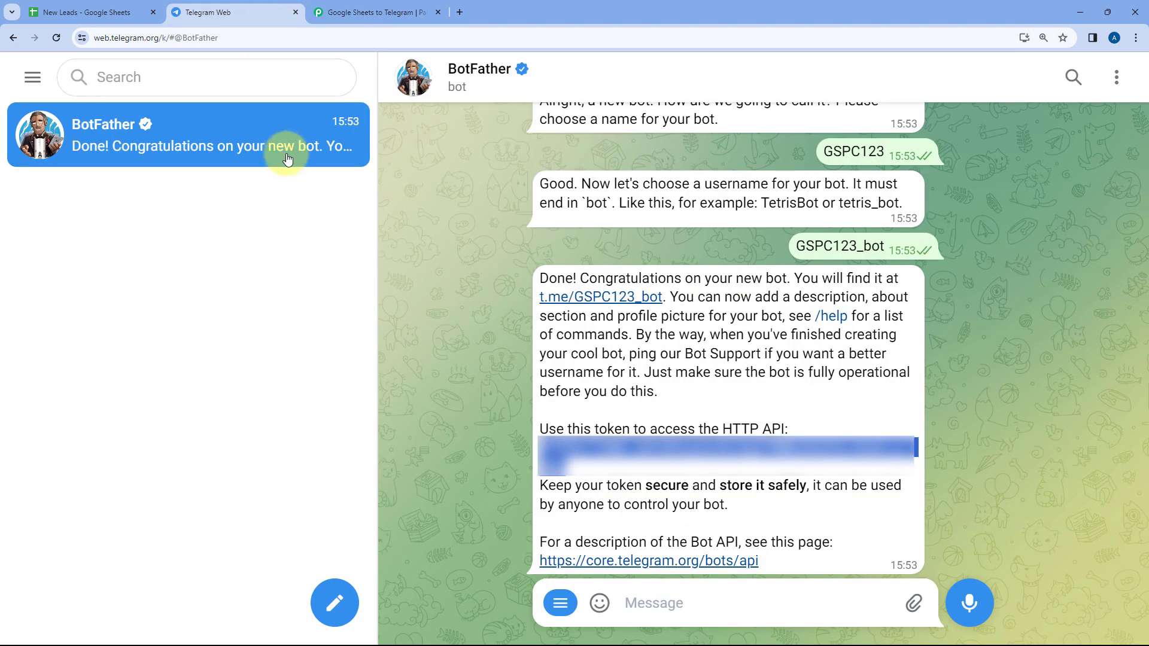
{"action": "left_click", "coordinate": [453, 178]}
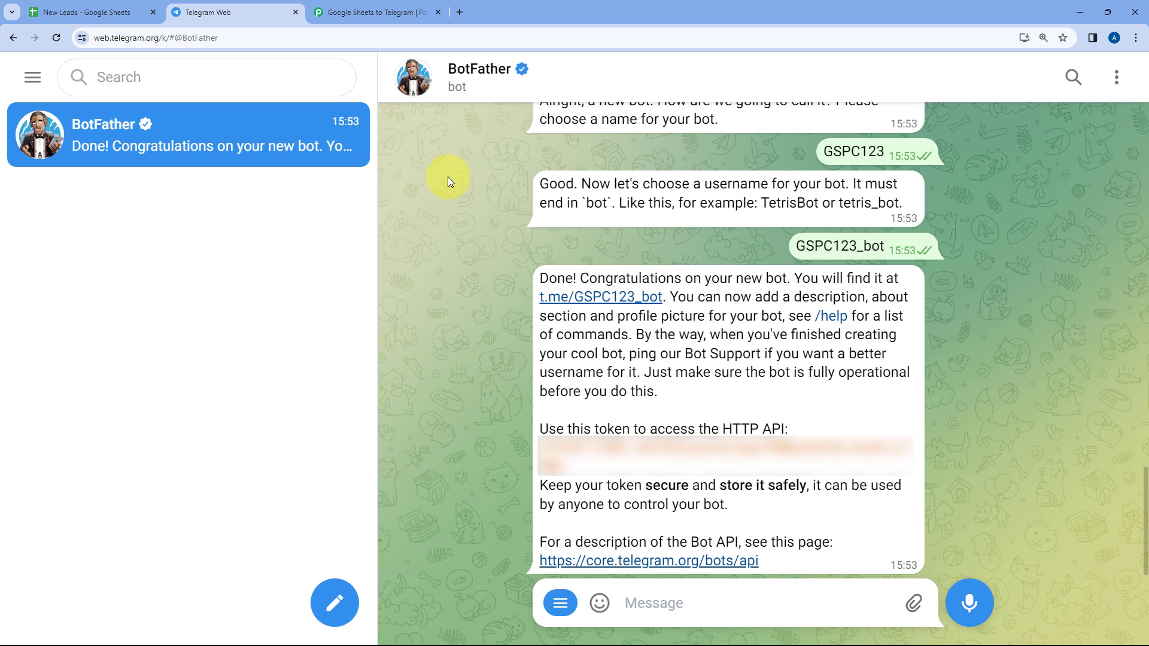
{"action": "left_click", "coordinate": [340, 594]}
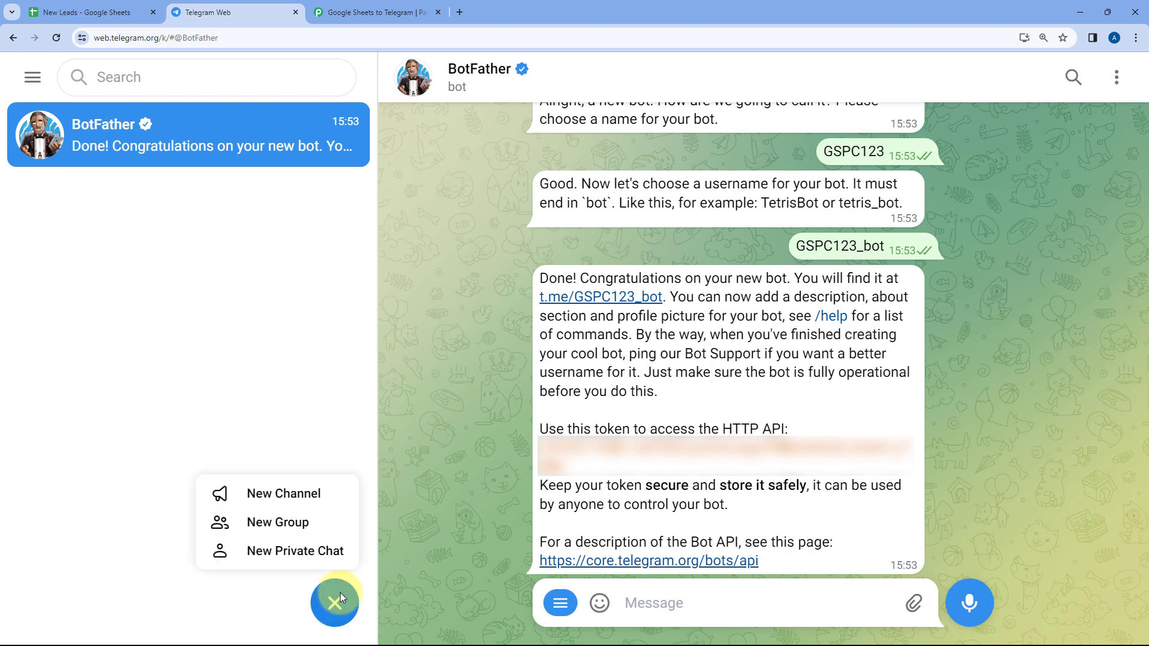
{"action": "left_click", "coordinate": [340, 593]}
{"action": "left_click", "coordinate": [343, 601]}
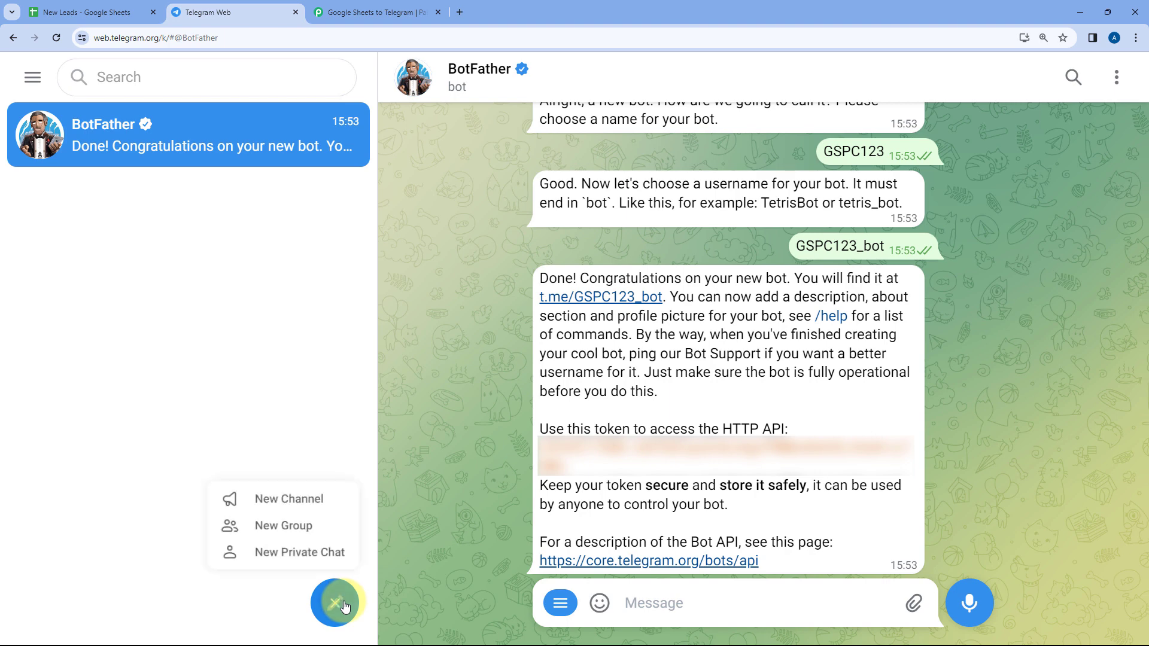
{"action": "left_click", "coordinate": [288, 522]}
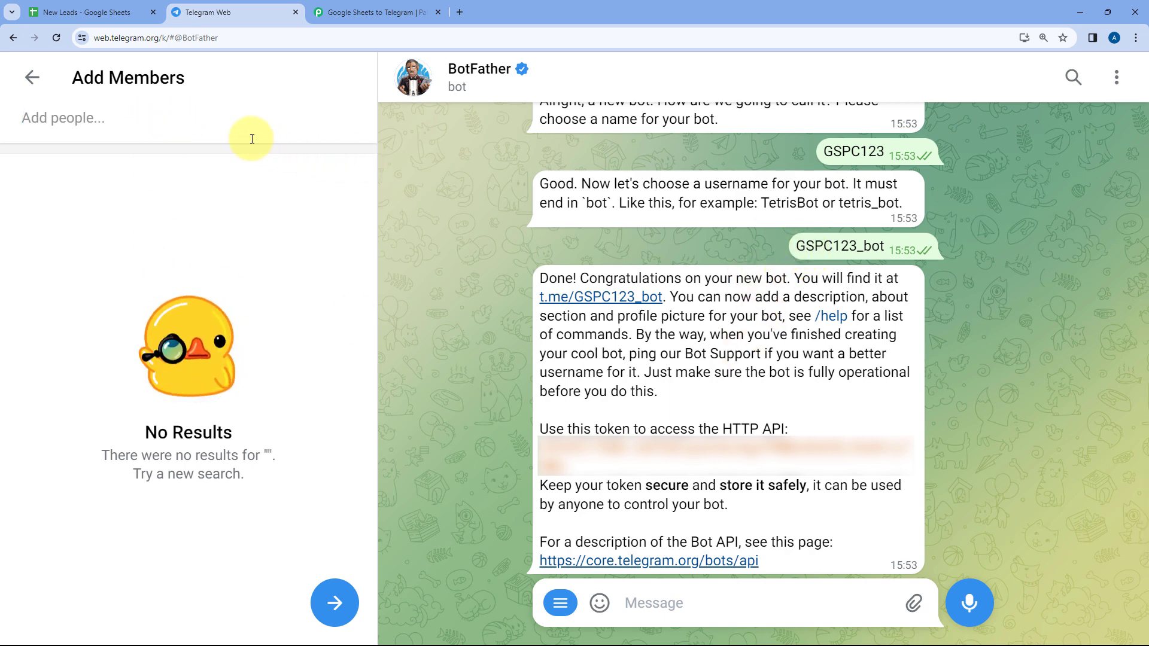
Search the members for GSPC123_bot, add gspcbot and create the group under its suggested name
{"action": "key", "text": "ctrl+v"}
{"action": "key", "text": "ctrl+a"}
{"action": "key", "text": "BackSpace"}
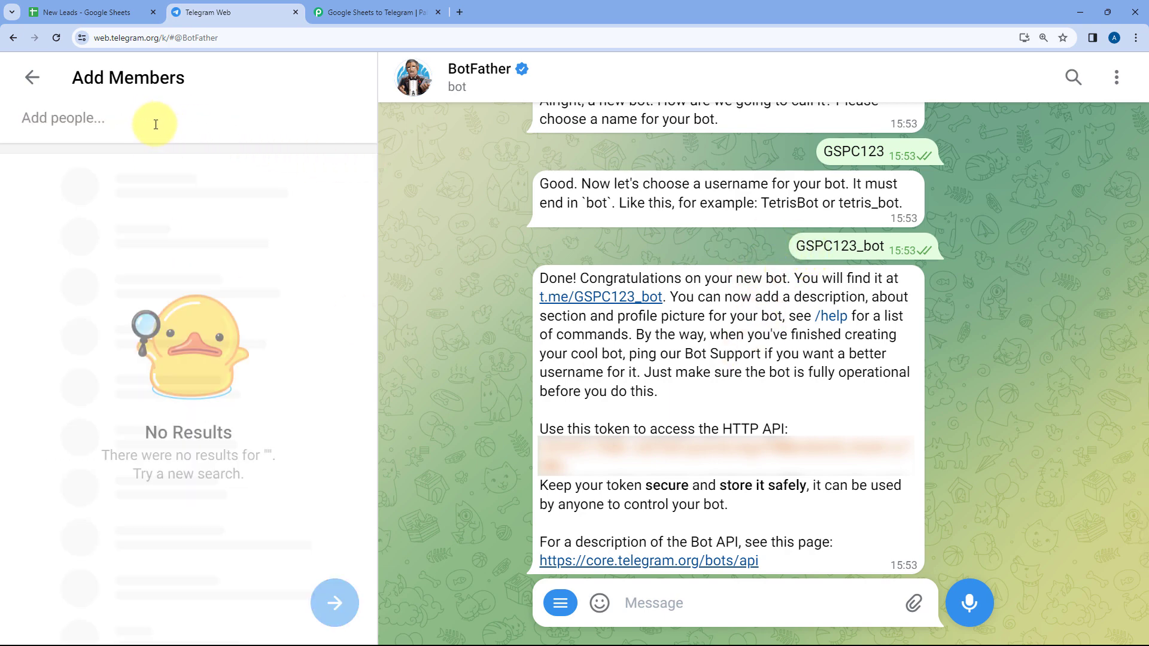
{"action": "type", "text": "G"}
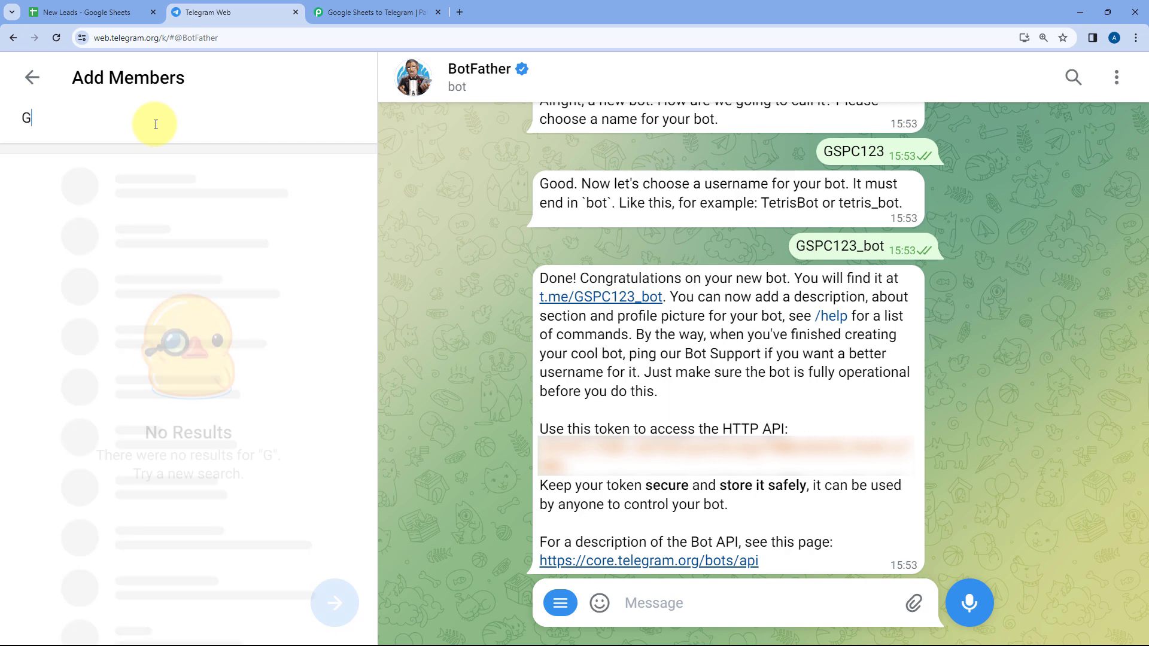
{"action": "type", "text": "SPC123_bot"}
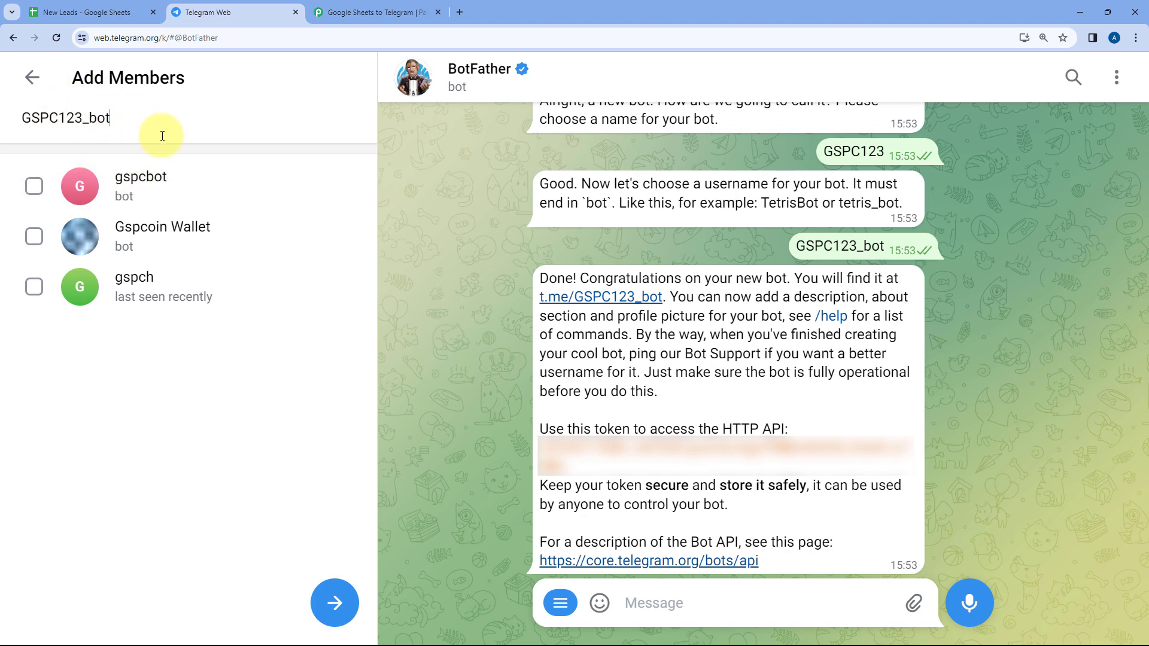
{"action": "left_click", "coordinate": [33, 186]}
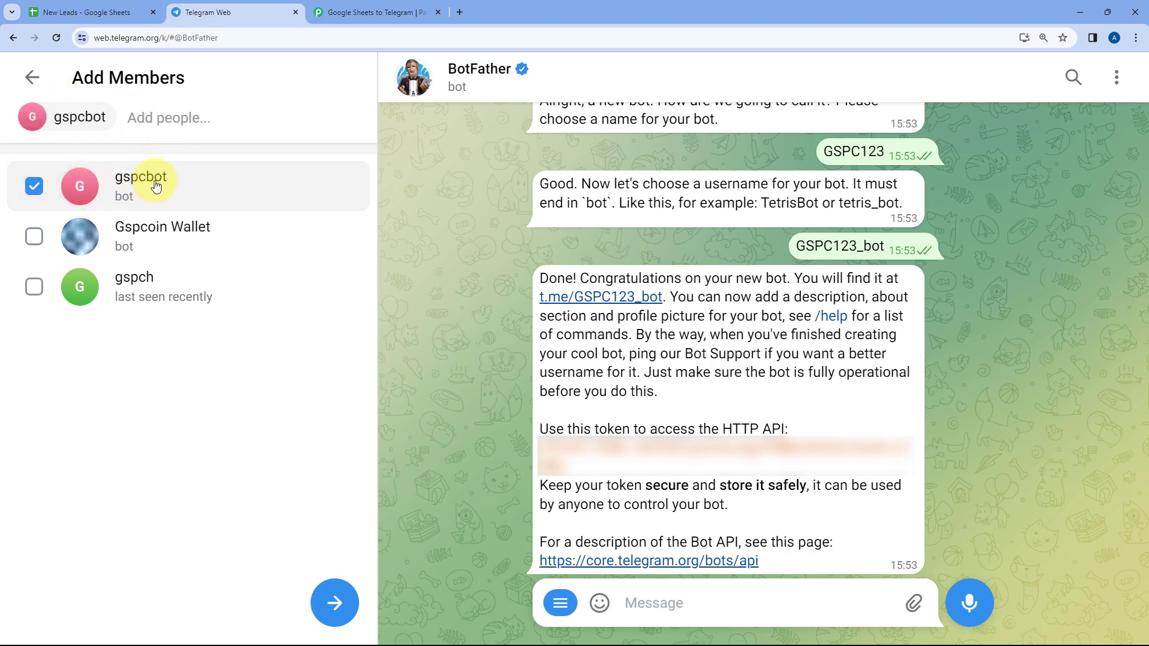
{"action": "left_click", "coordinate": [334, 602]}
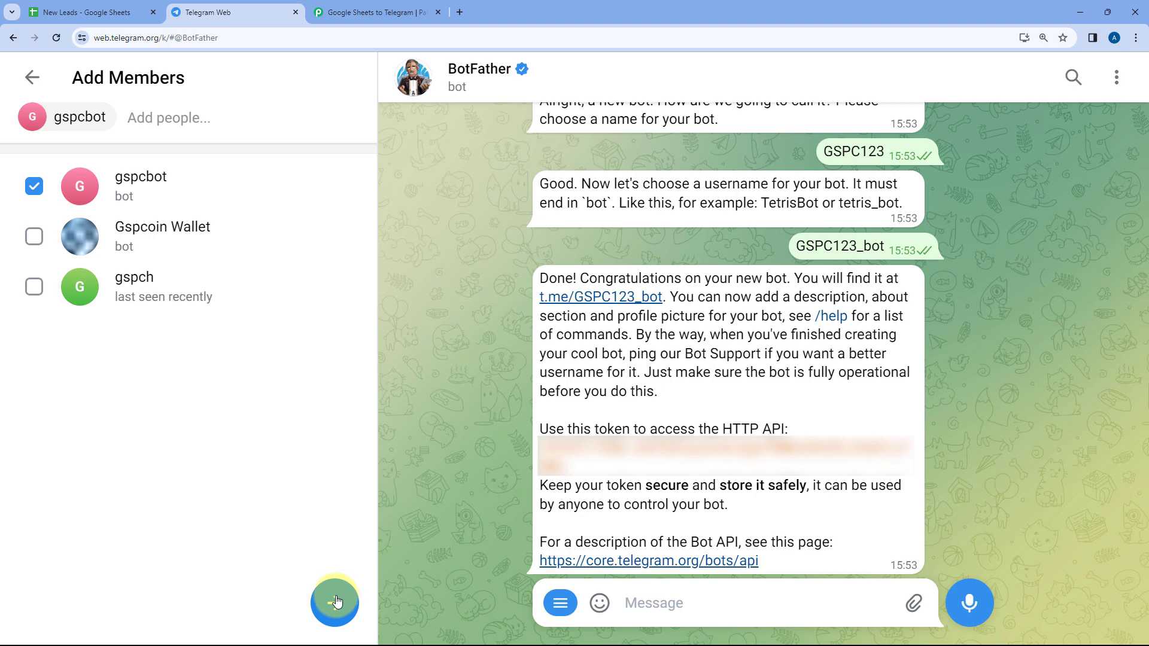
{"action": "left_click", "coordinate": [155, 284]}
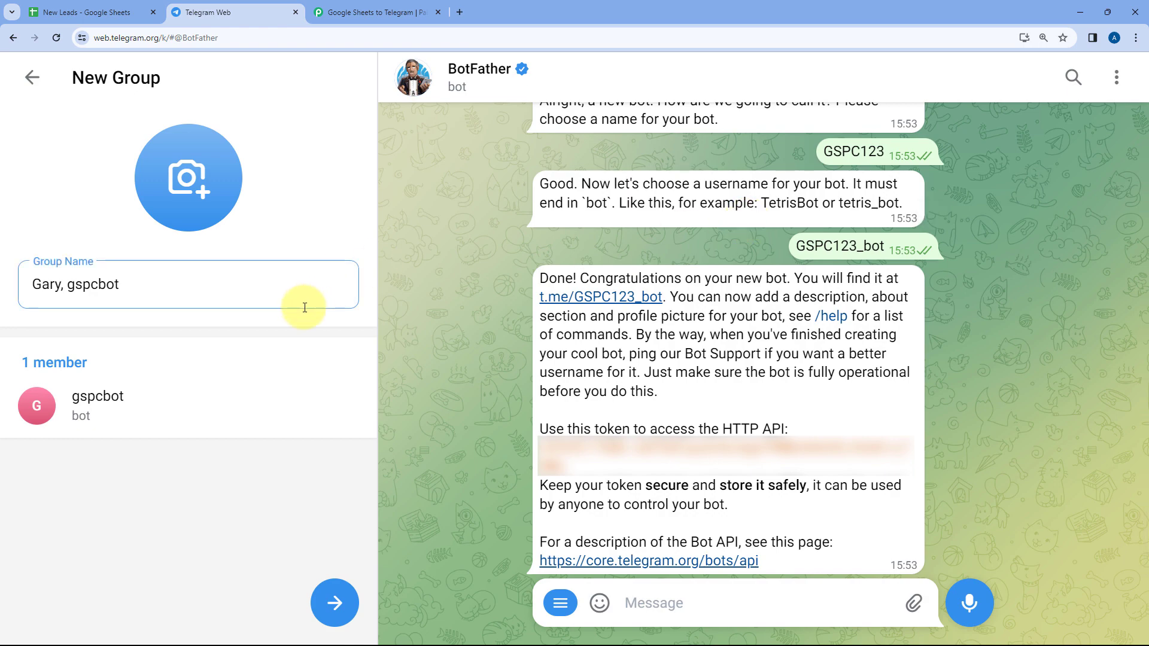
{"action": "left_click", "coordinate": [333, 601]}
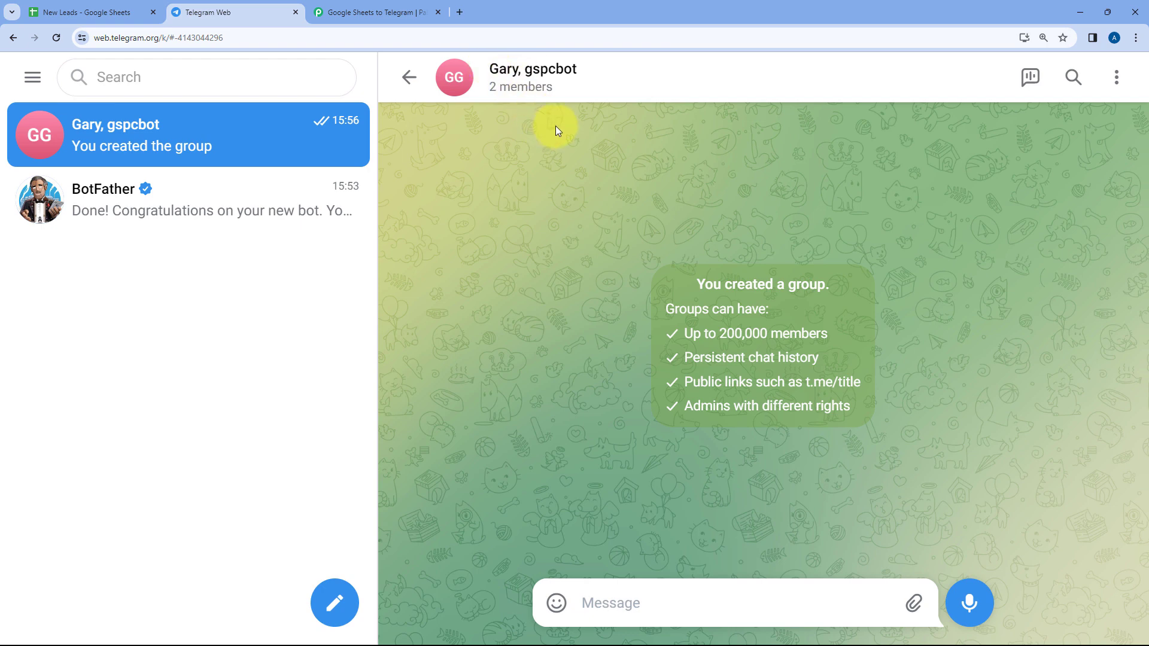
Examine the new group's profile and members, and check the Chat ID requirements of the Telegram Bot action in Pabbly Connect
{"action": "left_click", "coordinate": [555, 69]}
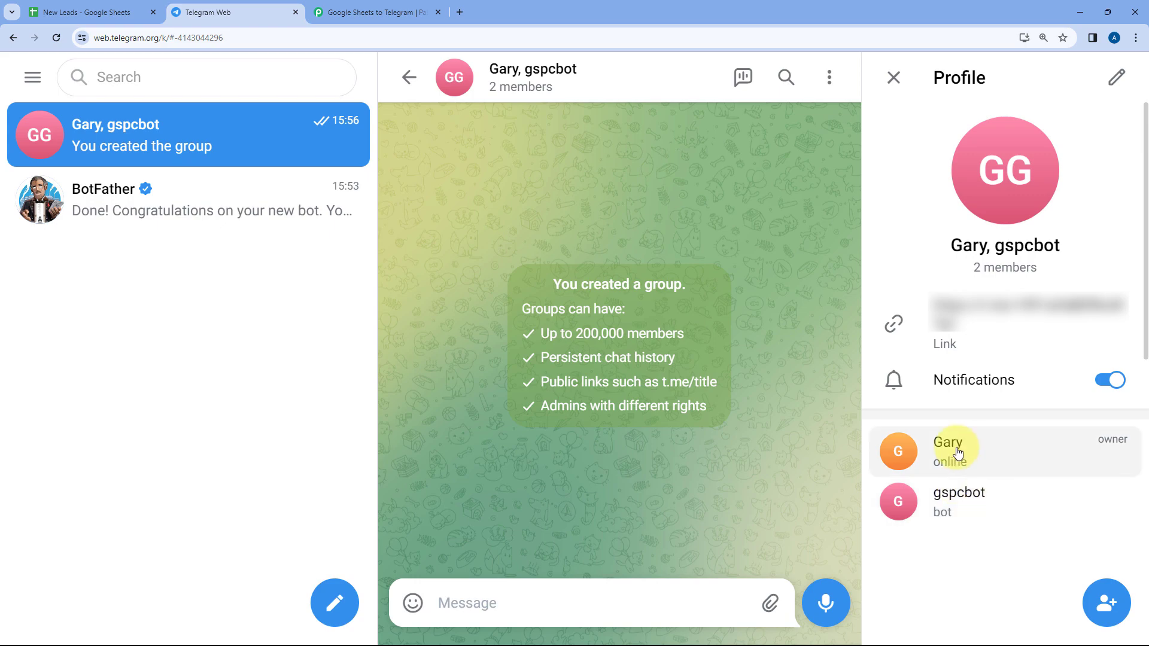
{"action": "left_click", "coordinate": [894, 77]}
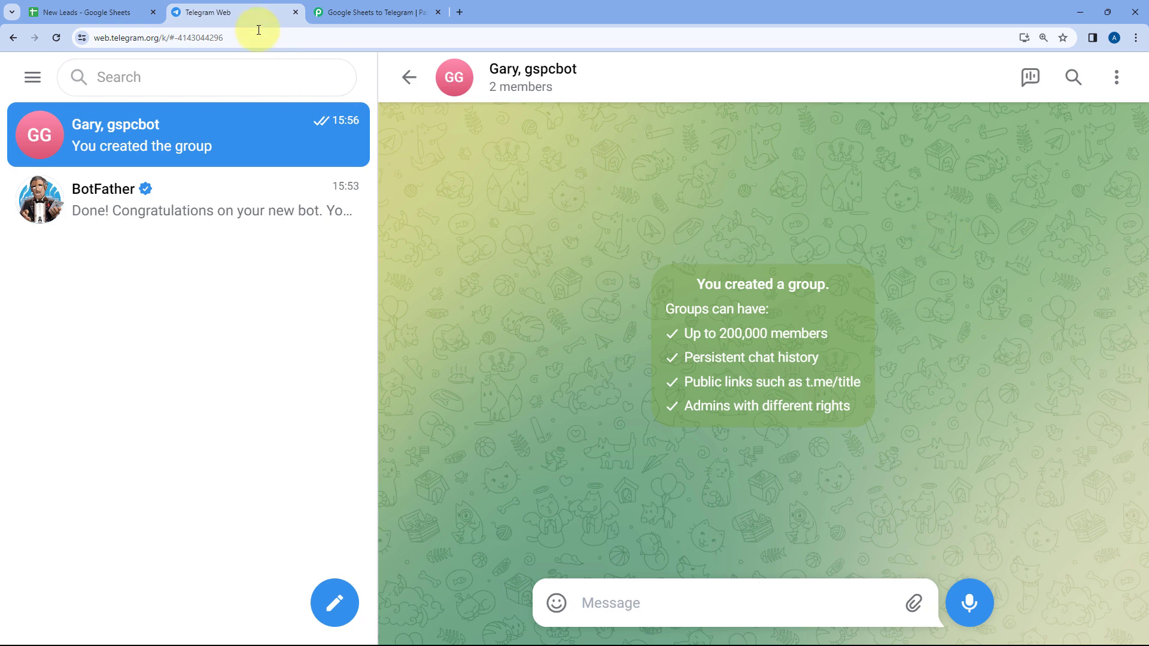
{"action": "left_click", "coordinate": [353, 11]}
{"action": "scroll", "coordinate": [289, 334], "scroll_direction": "down", "scroll_amount": 1}
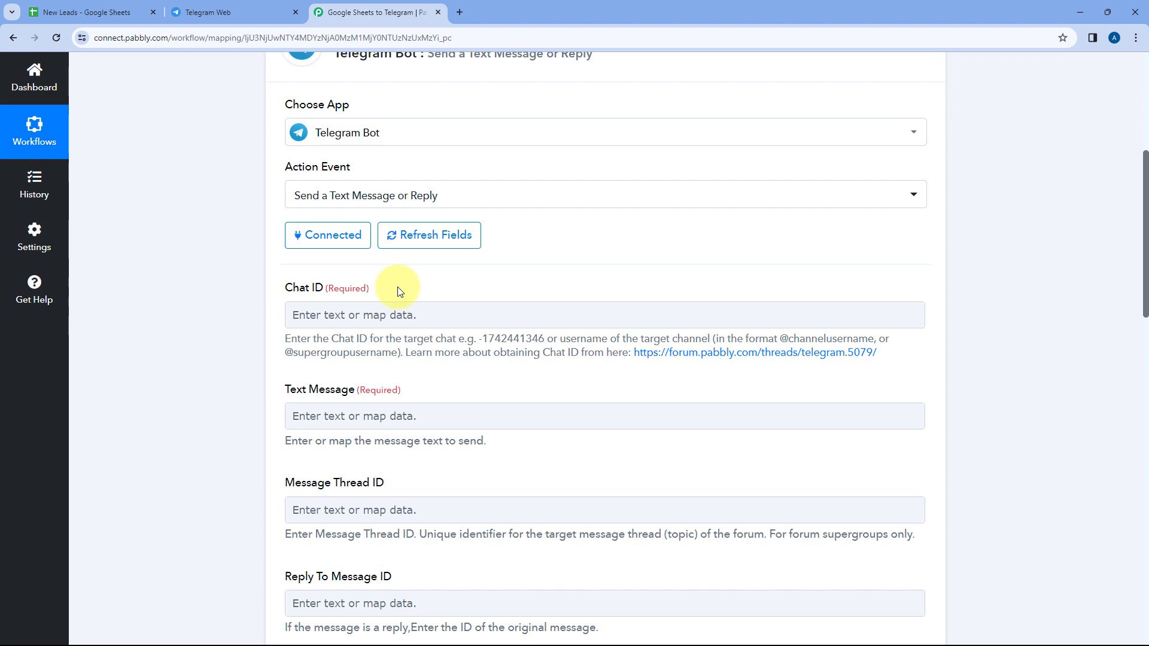
Copy the group's chat ID with its leading minus sign from the Telegram Web address into Pabbly Connect's Chat ID field
{"action": "left_click", "coordinate": [228, 7]}
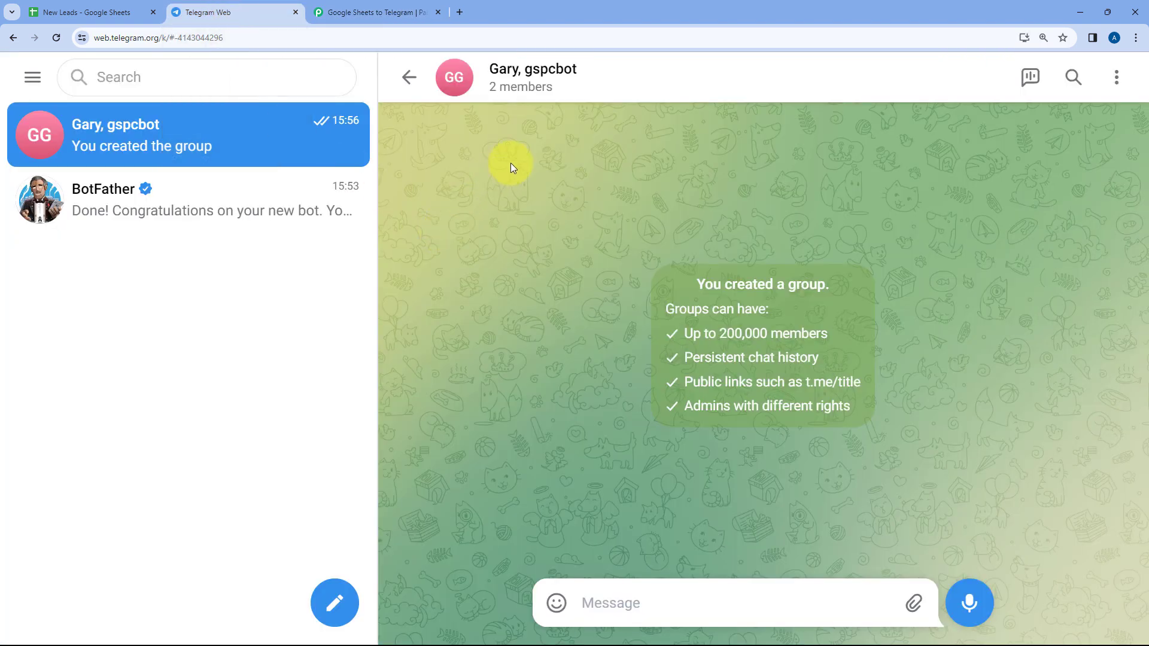
{"action": "double_click", "coordinate": [249, 37]}
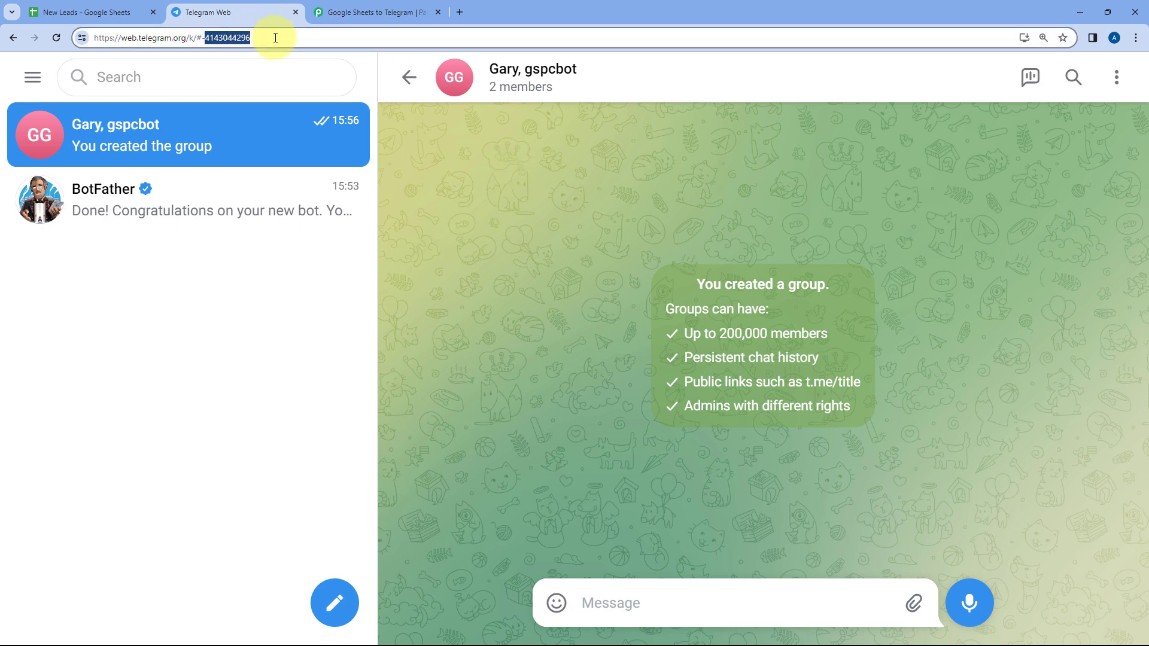
{"action": "left_click", "coordinate": [273, 37]}
{"action": "left_click_drag", "start_coordinate": [273, 38], "coordinate": [210, 39]}
{"action": "key", "text": "ctrl+c"}
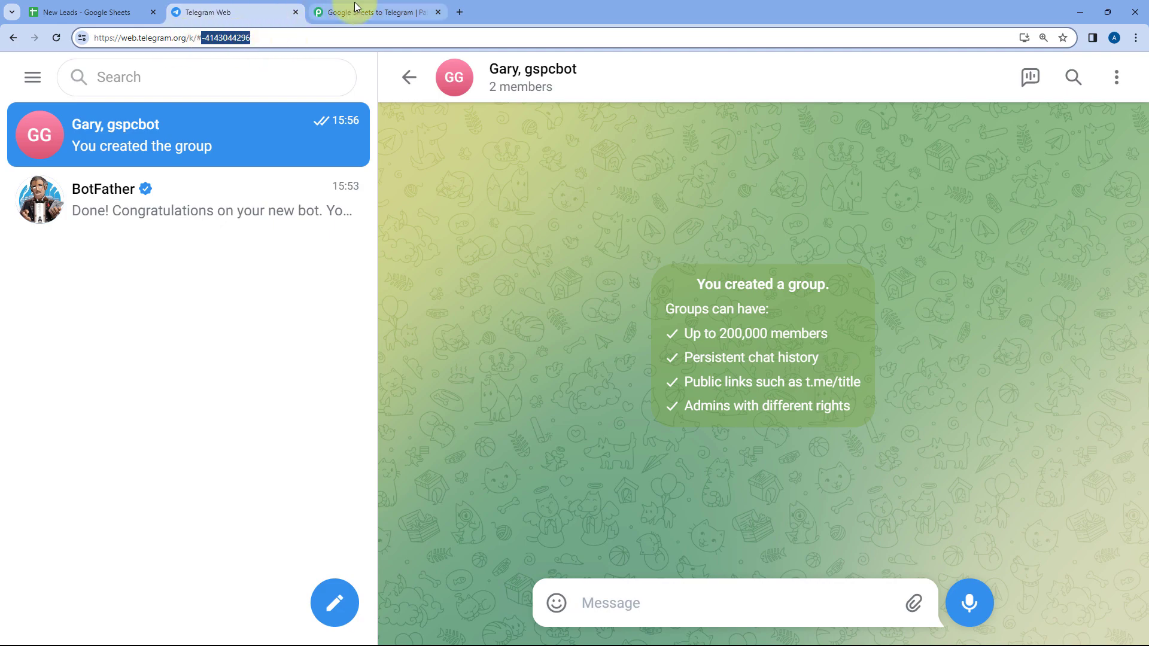
{"action": "left_click", "coordinate": [335, 12]}
{"action": "left_click", "coordinate": [340, 316]}
{"action": "key", "text": "ctrl+v"}
{"action": "left_click", "coordinate": [232, 311]}
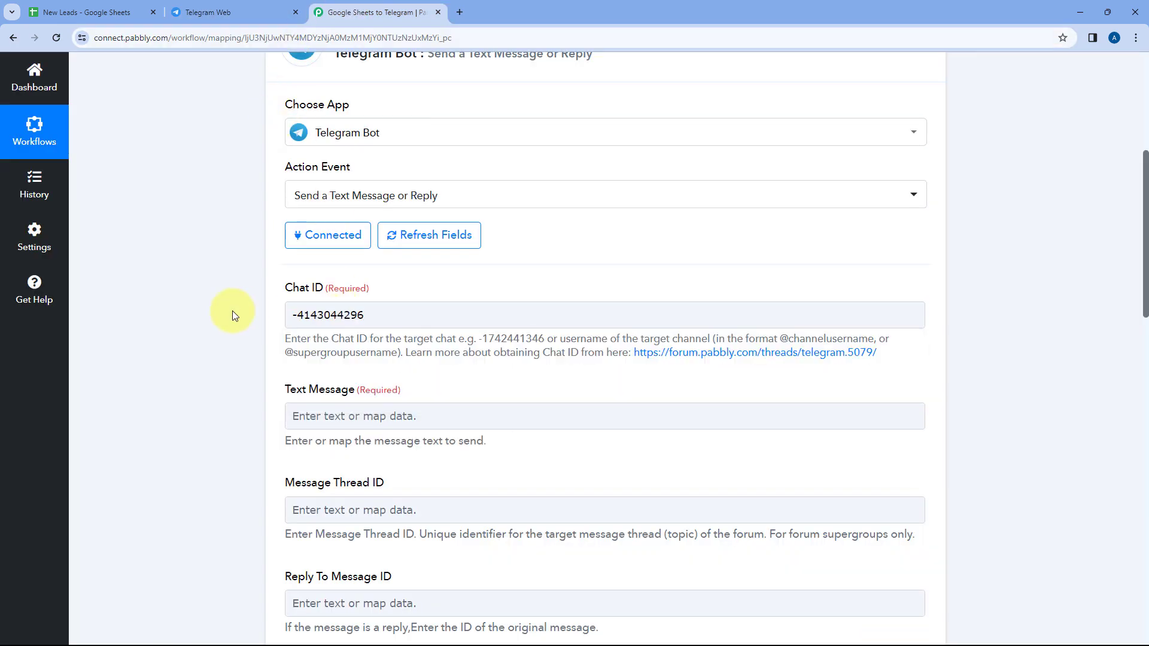
{"action": "left_click", "coordinate": [294, 324]}
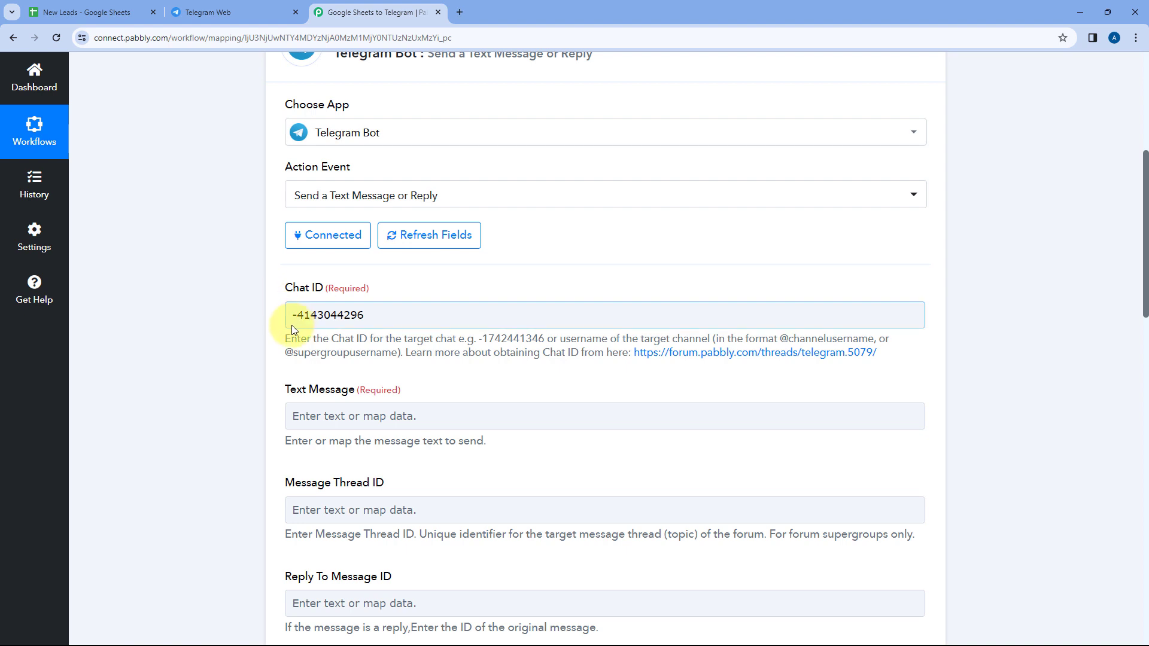
{"action": "left_click_drag", "start_coordinate": [398, 314], "coordinate": [278, 315]}
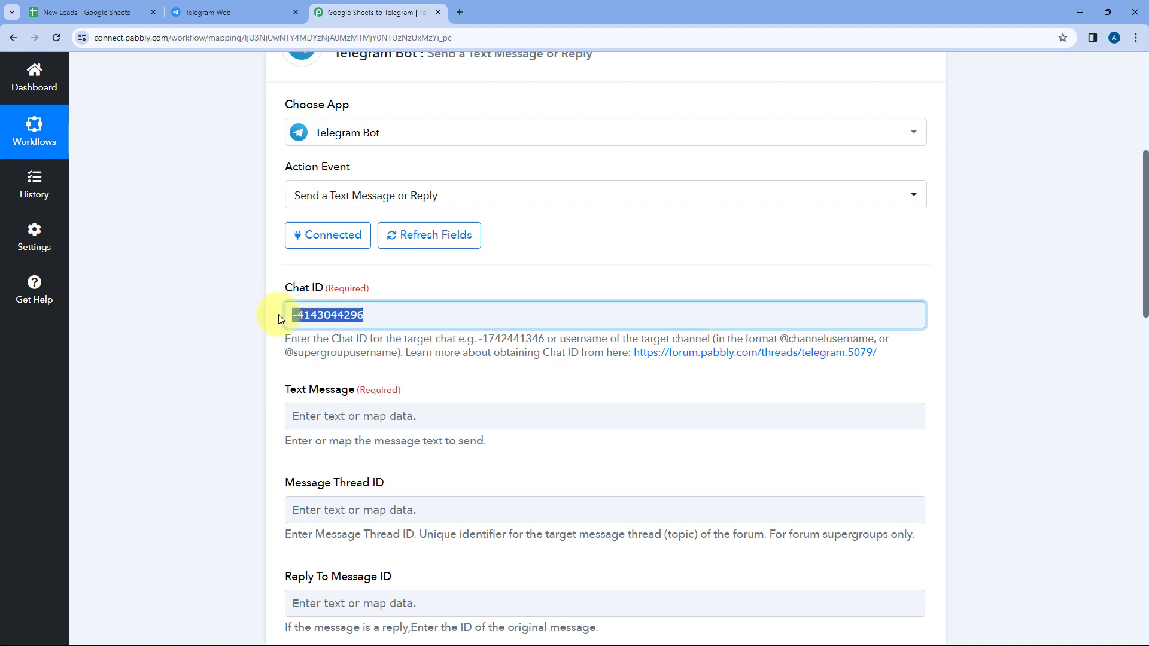
{"action": "left_click", "coordinate": [496, 297]}
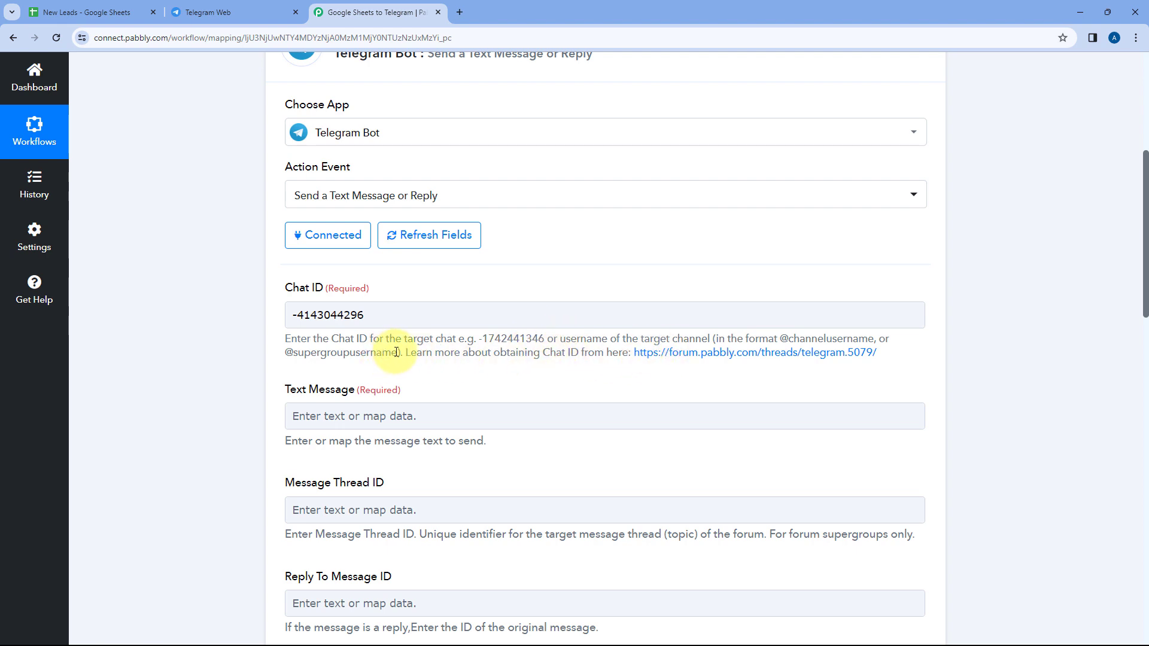
{"action": "left_click_drag", "start_coordinate": [396, 351], "coordinate": [288, 353]}
{"action": "left_click", "coordinate": [293, 353]}
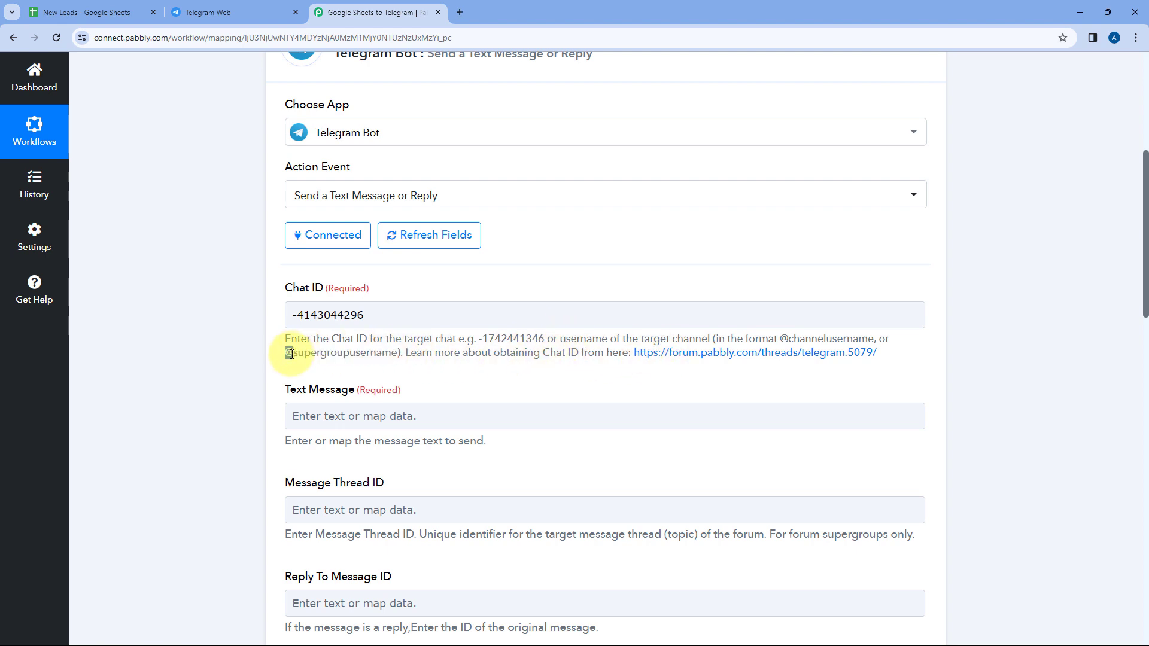
{"action": "left_click", "coordinate": [271, 350]}
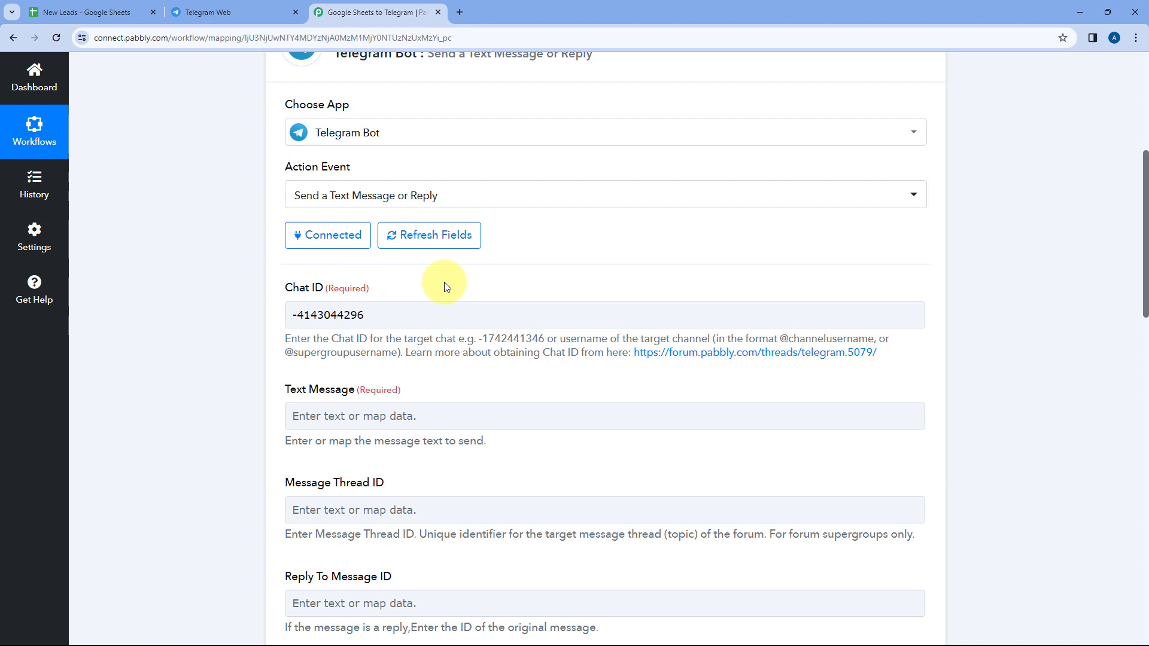
Begin the Telegram Bot action's text message with "Hello Team," and, on the following line, "We have received a new lead."
{"action": "scroll", "coordinate": [446, 286], "scroll_direction": "down", "scroll_amount": 3}
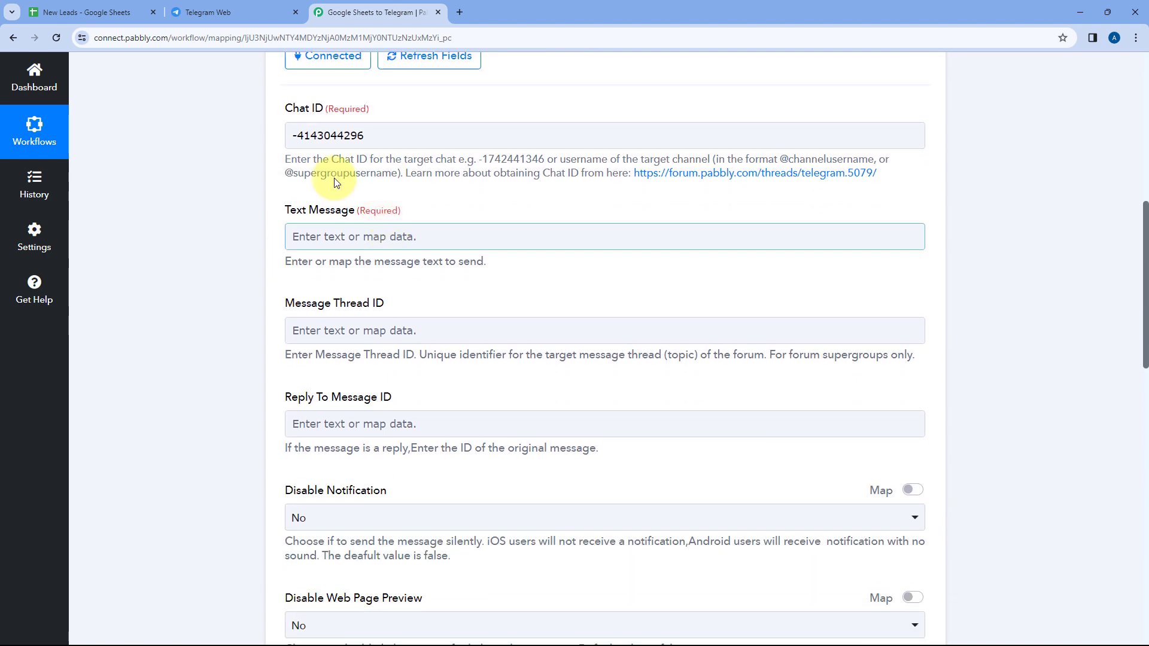
{"action": "left_click", "coordinate": [369, 234]}
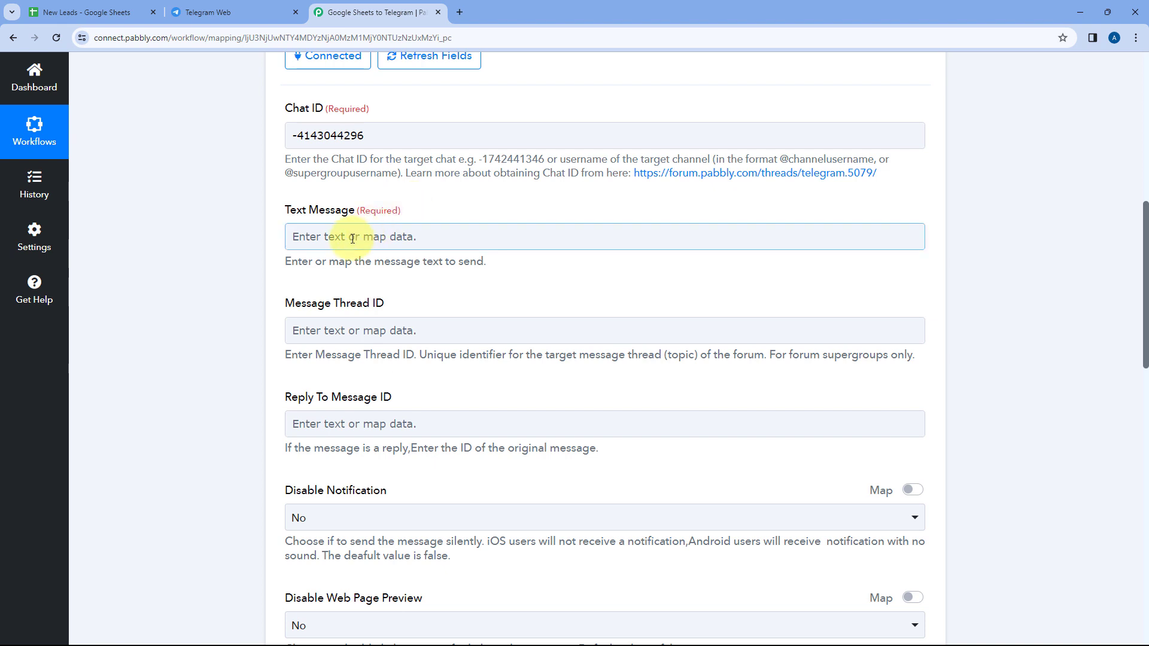
{"action": "left_click", "coordinate": [351, 239]}
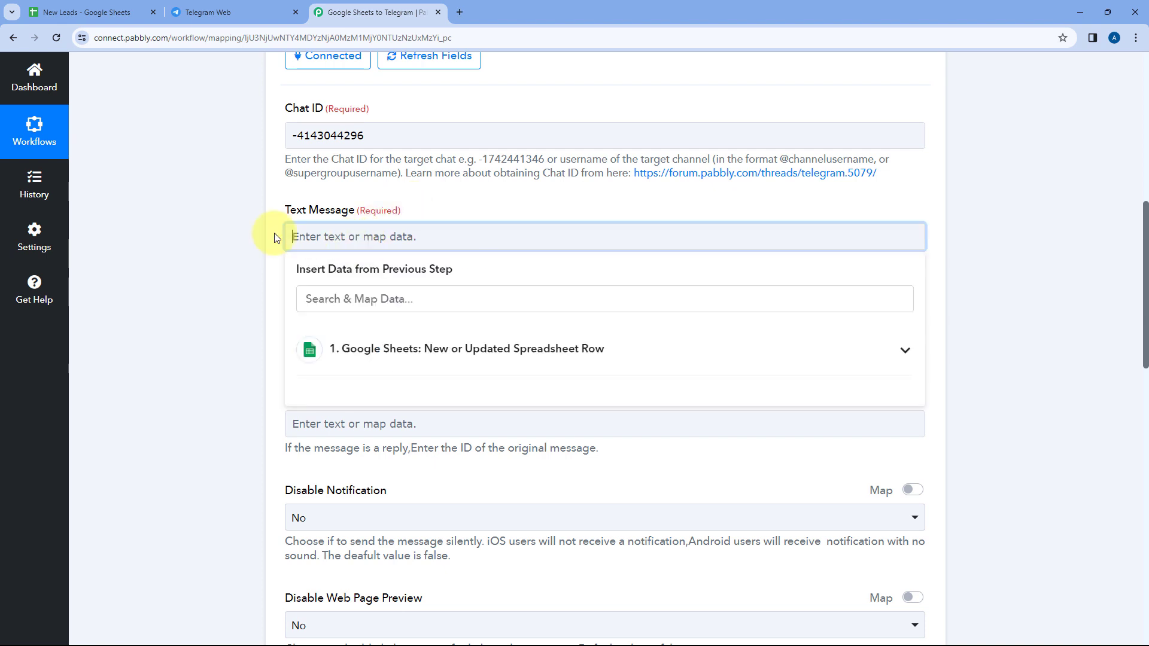
{"action": "type", "text": "hello"}
{"action": "key", "text": "BackSpace"}
{"action": "key", "text": "BackSpace"}
{"action": "key", "text": "BackSpace"}
{"action": "key", "text": "BackSpace"}
{"action": "key", "text": "BackSpace"}
{"action": "type", "text": "Hello Team,"}
{"action": "key", "text": "Return"}
{"action": "type", "text": "We h"}
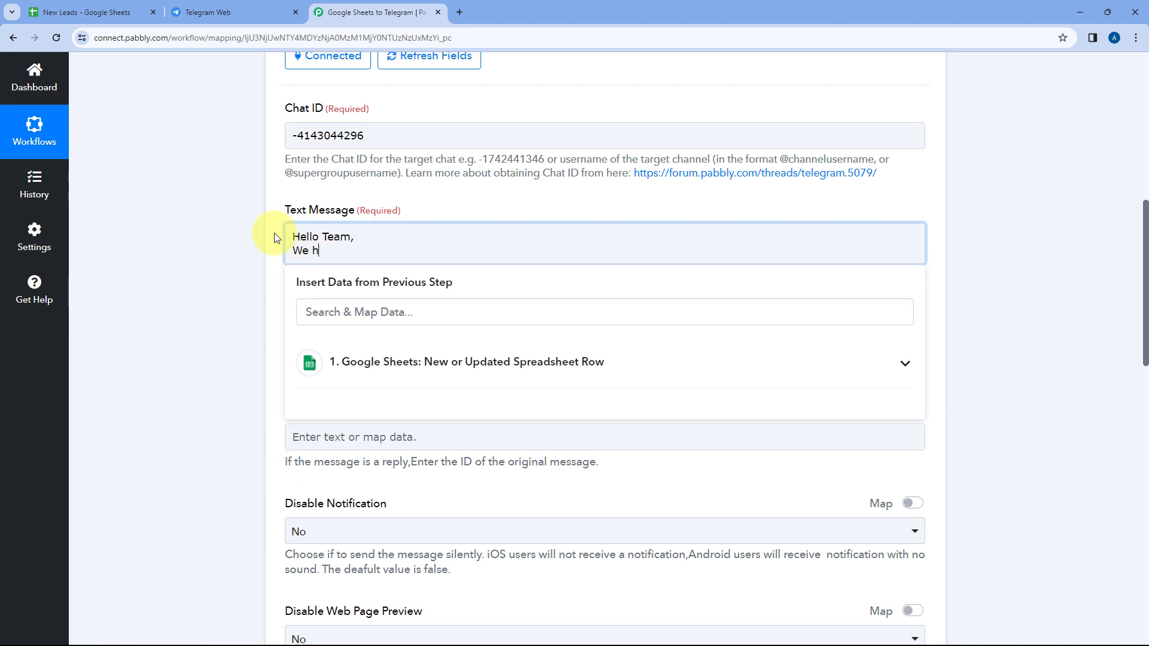
{"action": "type", "text": "ave received a new lead."}
Add a blank line and the labels "Name:", "Email:", "Mobile No.:" and "City:" on separate lines below the message's opening
{"action": "key", "text": "Return"}
{"action": "key", "text": "Return"}
{"action": "type", "text": "Name:"}
{"action": "key", "text": "Return"}
{"action": "type", "text": "Email:"}
{"action": "key", "text": "Return"}
{"action": "type", "text": "Mob"}
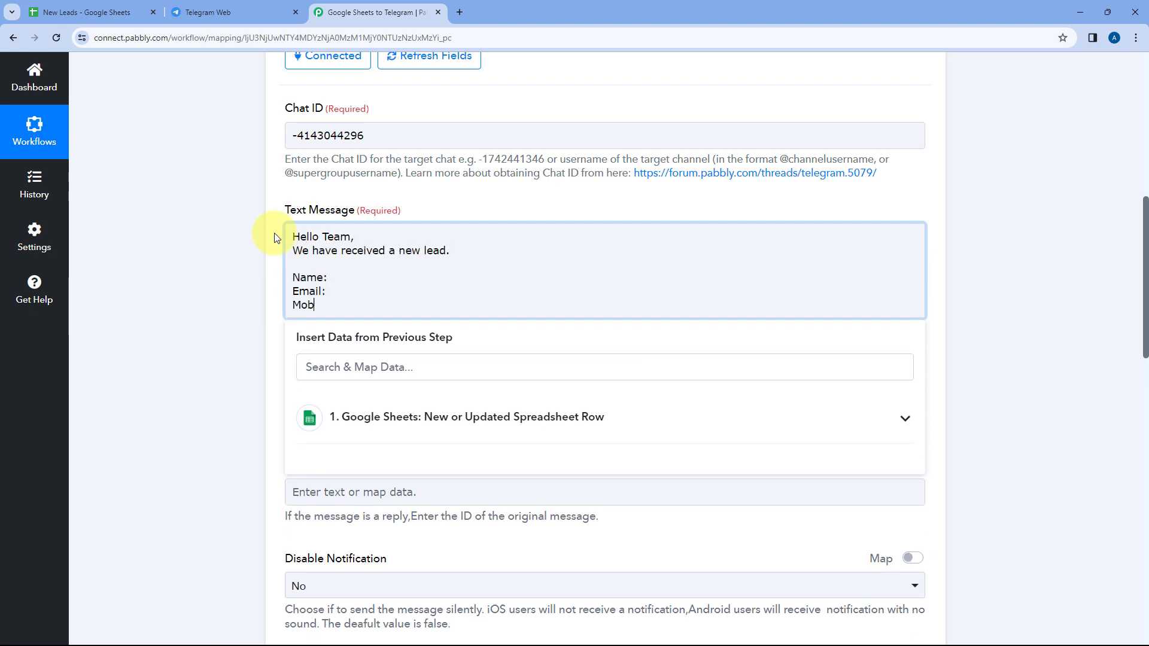
{"action": "type", "text": "ile No.:"}
{"action": "key", "text": "Return"}
{"action": "type", "text": "City:"}
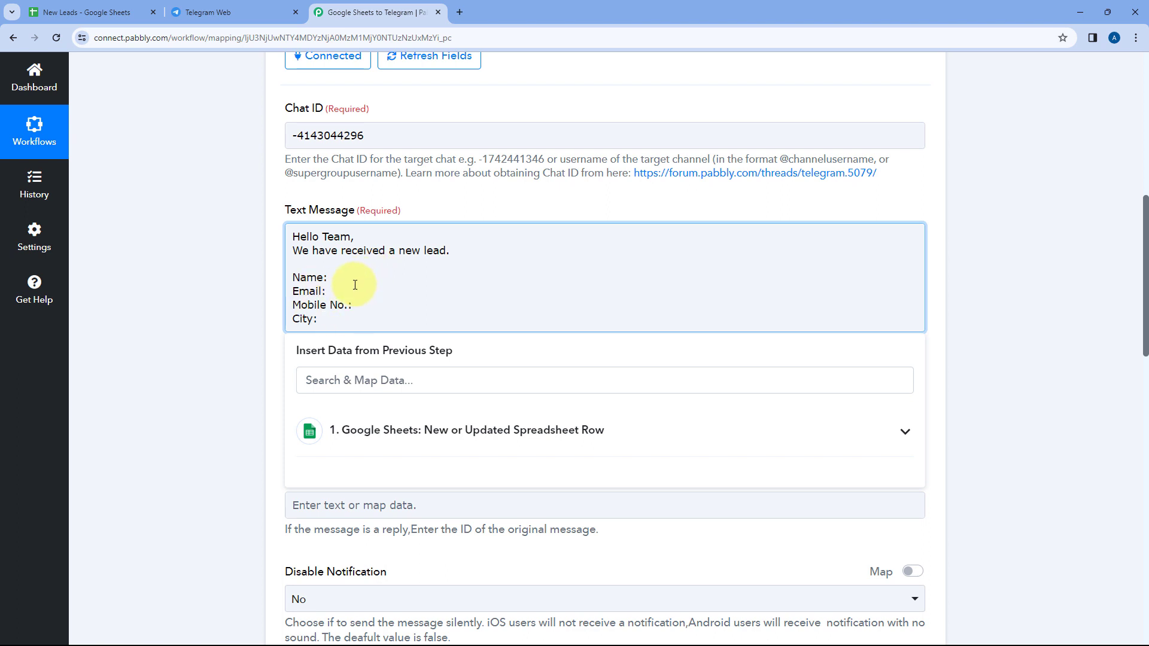
Review the lead row in the New Leads sheet and the Google Sheets trigger's captured response, and reopen the Telegram Bot action
{"action": "left_click", "coordinate": [84, 12]}
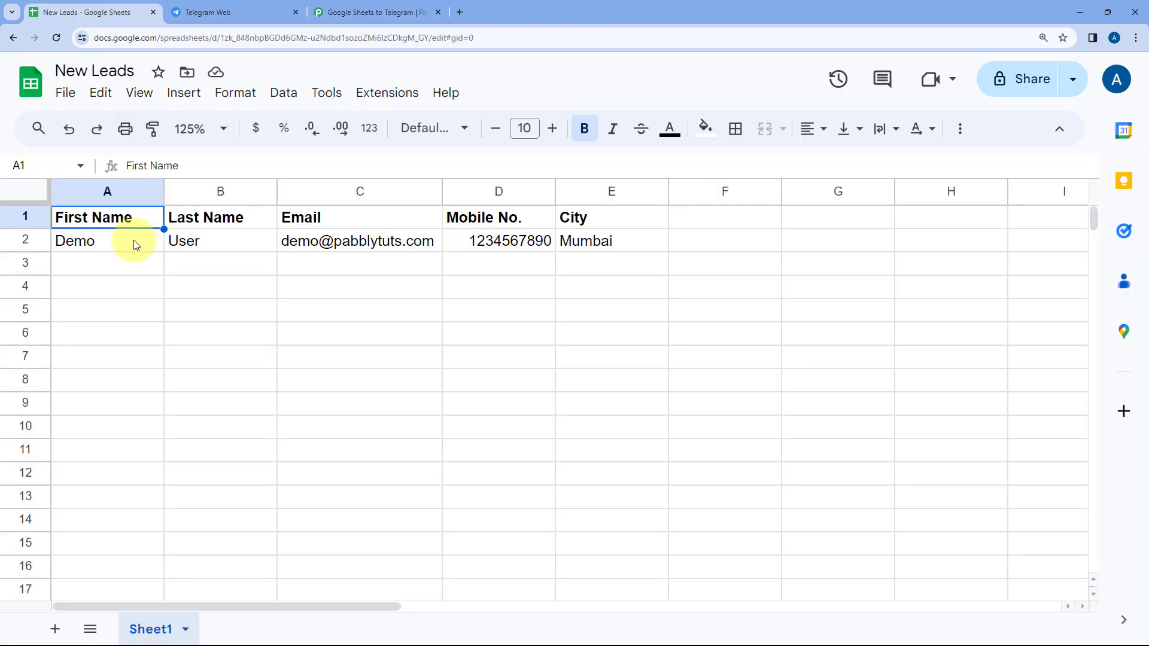
{"action": "left_click", "coordinate": [134, 239]}
{"action": "left_click", "coordinate": [377, 12]}
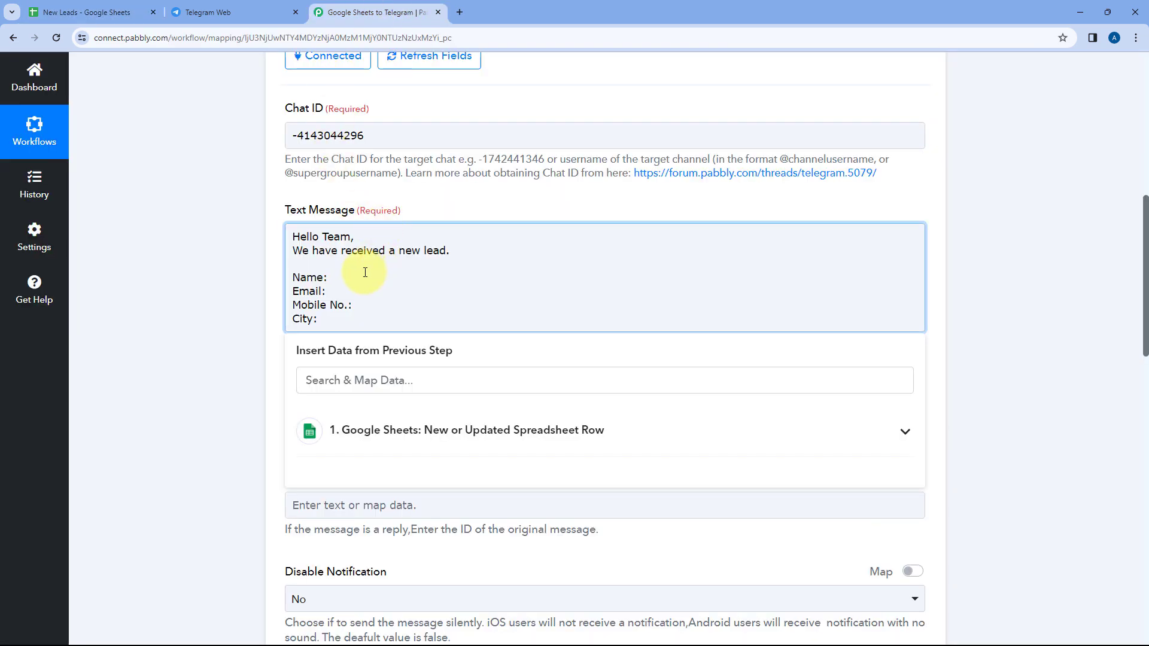
{"action": "scroll", "coordinate": [365, 272], "scroll_direction": "up", "scroll_amount": 9}
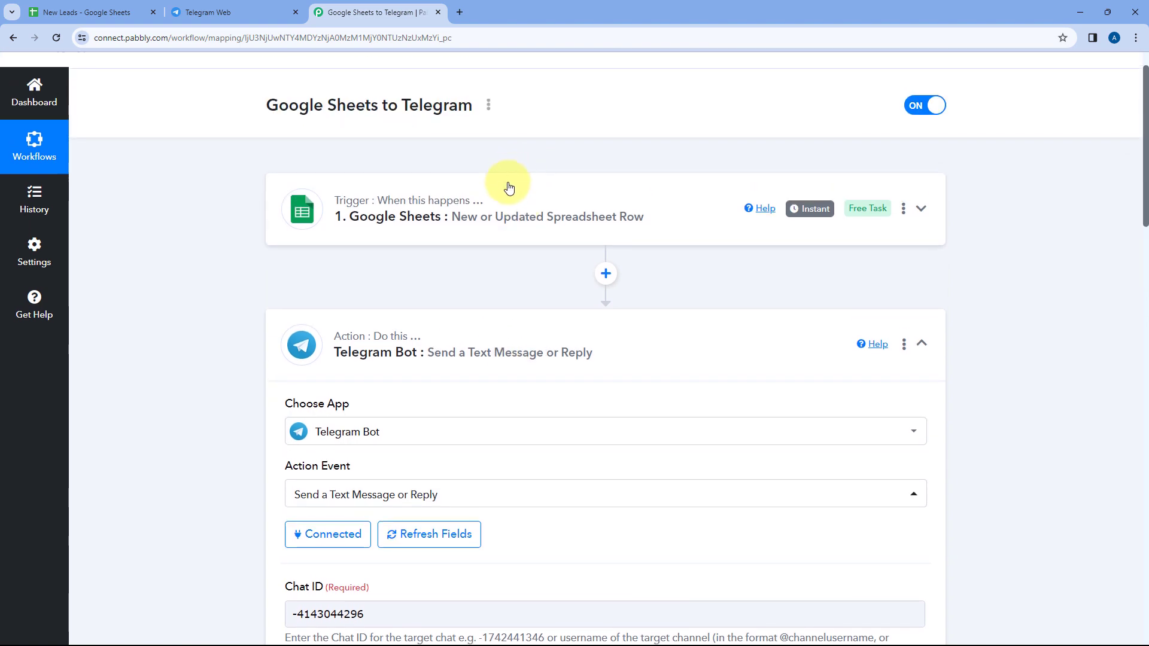
{"action": "left_click", "coordinate": [510, 191]}
{"action": "scroll", "coordinate": [171, 279], "scroll_direction": "down", "scroll_amount": 10}
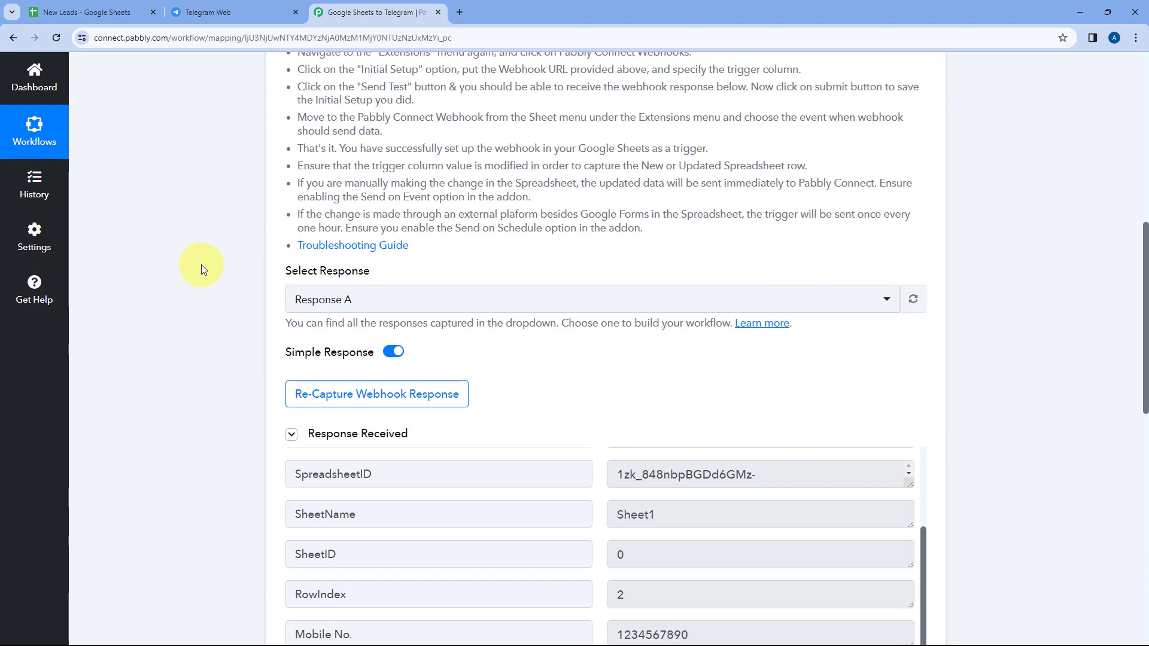
{"action": "scroll", "coordinate": [189, 197], "scroll_direction": "down", "scroll_amount": 3}
{"action": "scroll", "coordinate": [554, 220], "scroll_direction": "up", "scroll_amount": 1}
{"action": "scroll", "coordinate": [557, 220], "scroll_direction": "down", "scroll_amount": 1}
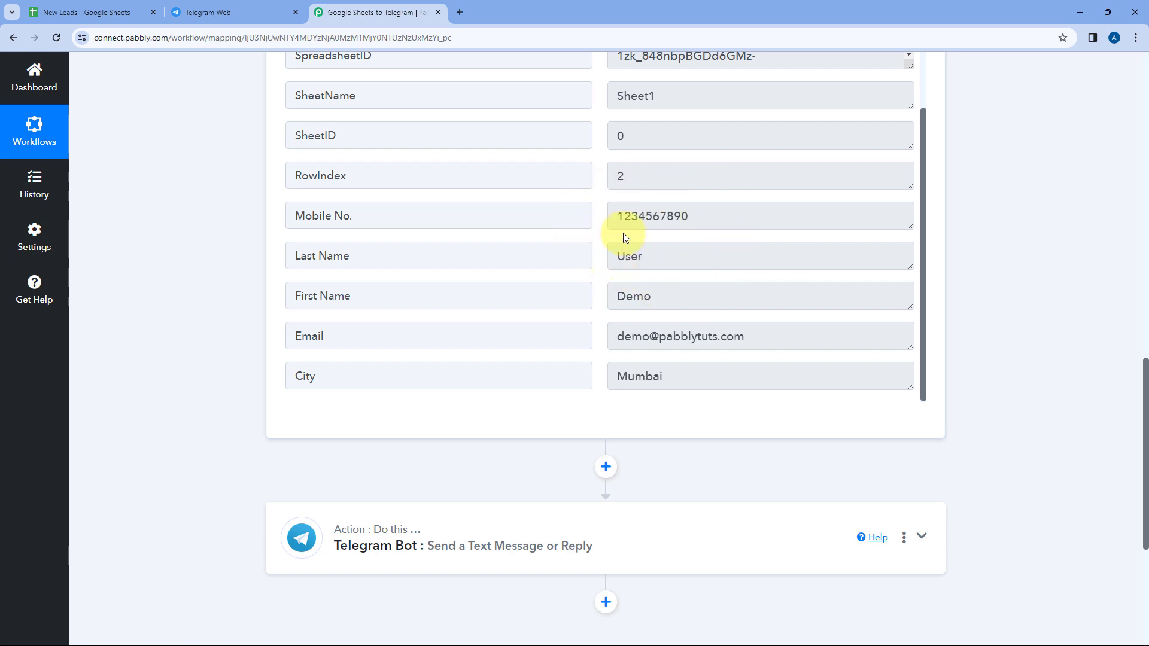
{"action": "scroll", "coordinate": [413, 437], "scroll_direction": "down", "scroll_amount": 1}
{"action": "left_click", "coordinate": [396, 476]}
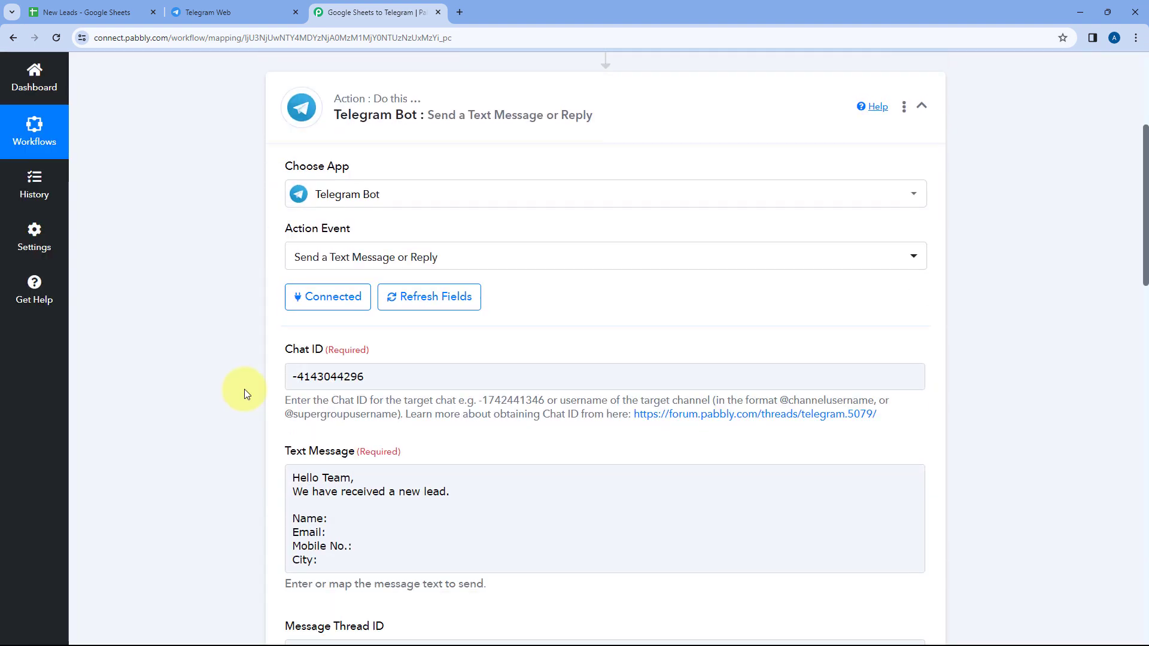
Map the First Name and Last Name fields from the Google Sheets trigger after the message's "Name:" label
{"action": "scroll", "coordinate": [244, 389], "scroll_direction": "down", "scroll_amount": 3}
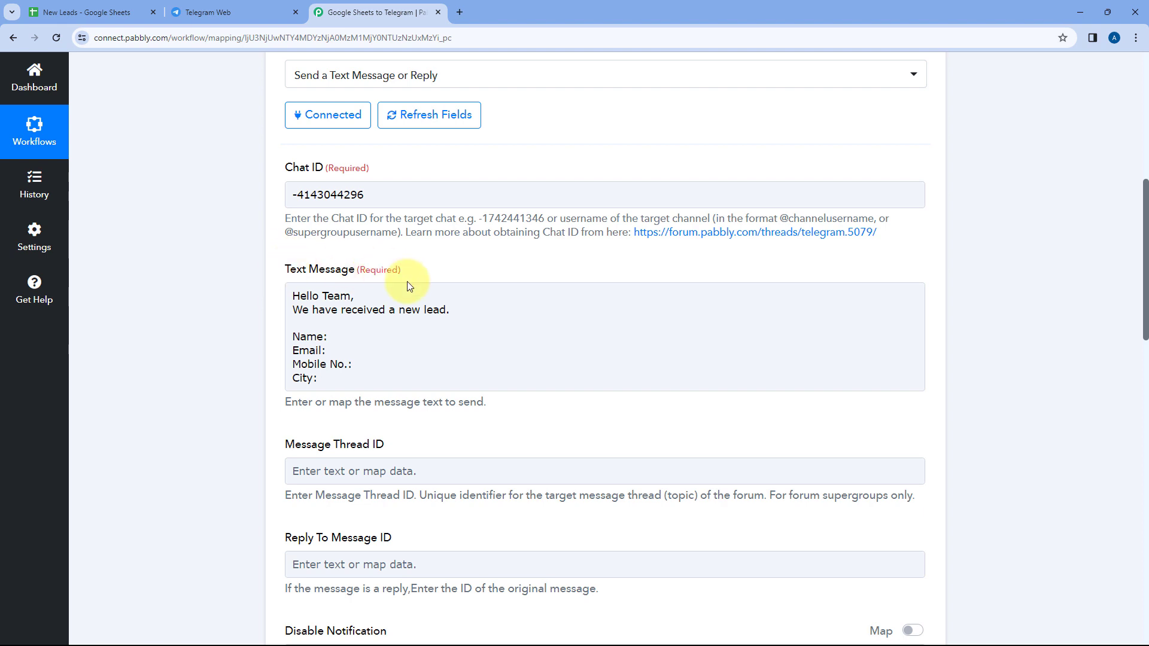
{"action": "left_click", "coordinate": [327, 313]}
{"action": "left_click", "coordinate": [337, 337]}
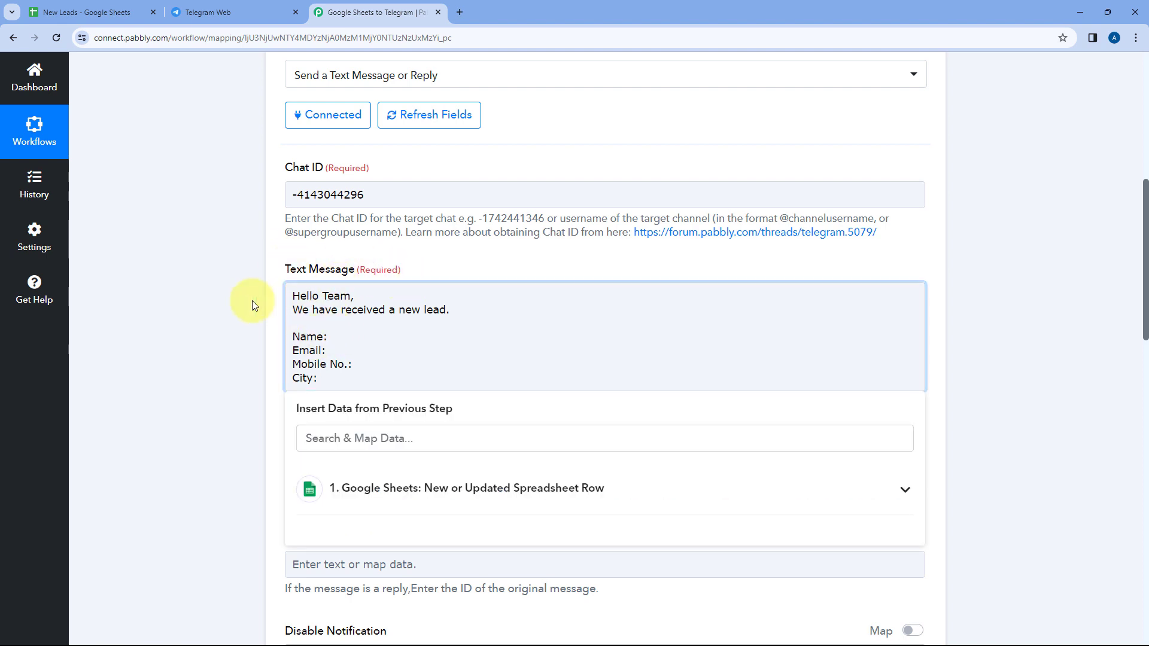
{"action": "left_click", "coordinate": [116, 6]}
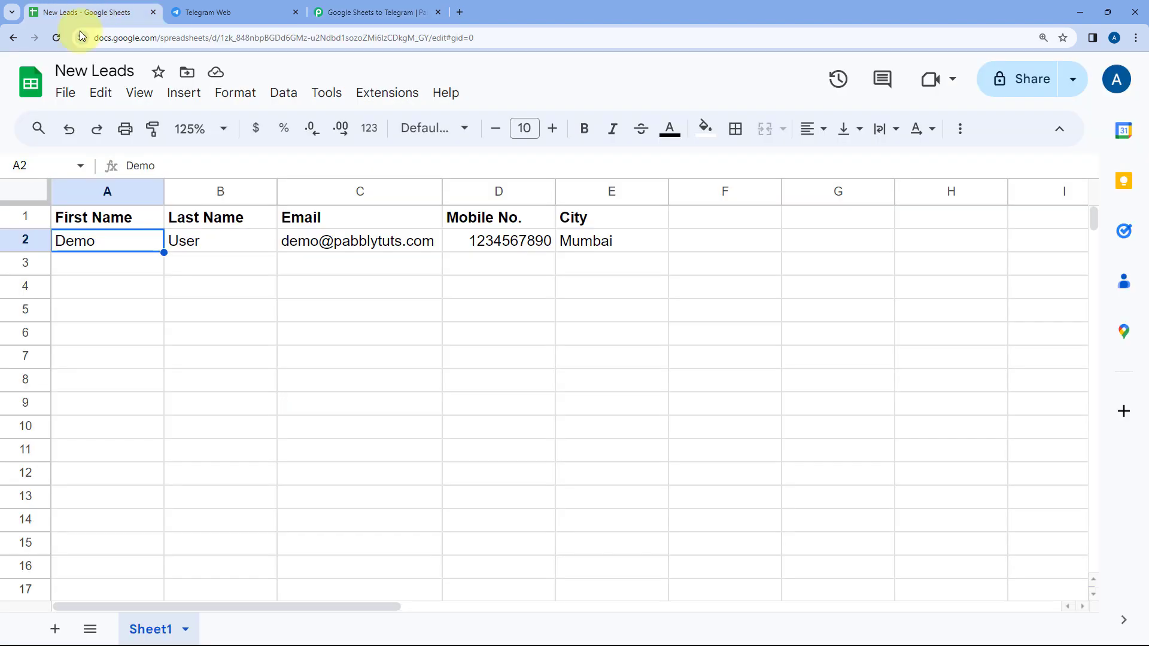
{"action": "left_click", "coordinate": [389, 12]}
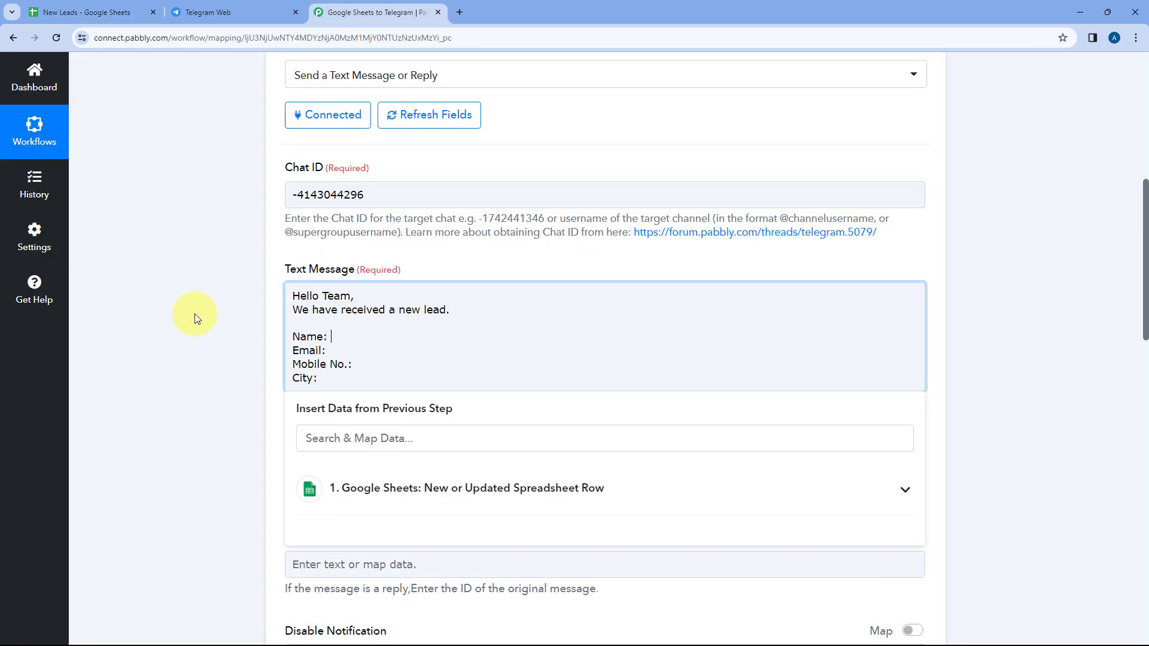
{"action": "scroll", "coordinate": [192, 313], "scroll_direction": "down", "scroll_amount": 2}
{"action": "left_click", "coordinate": [344, 217]}
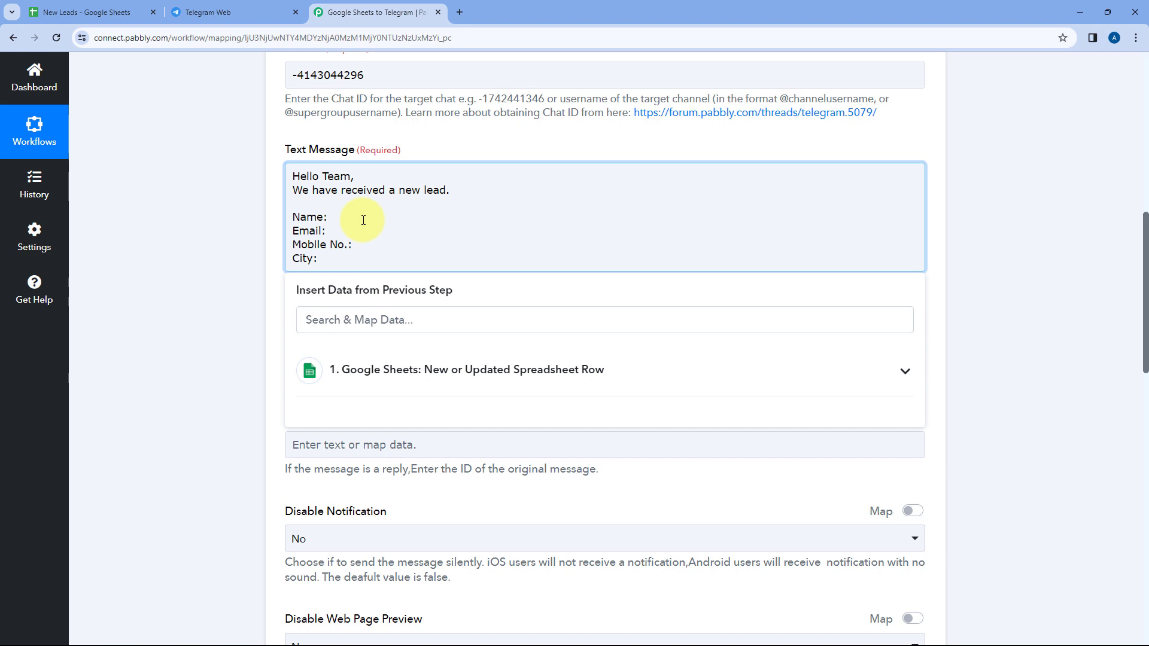
{"action": "left_click", "coordinate": [448, 389]}
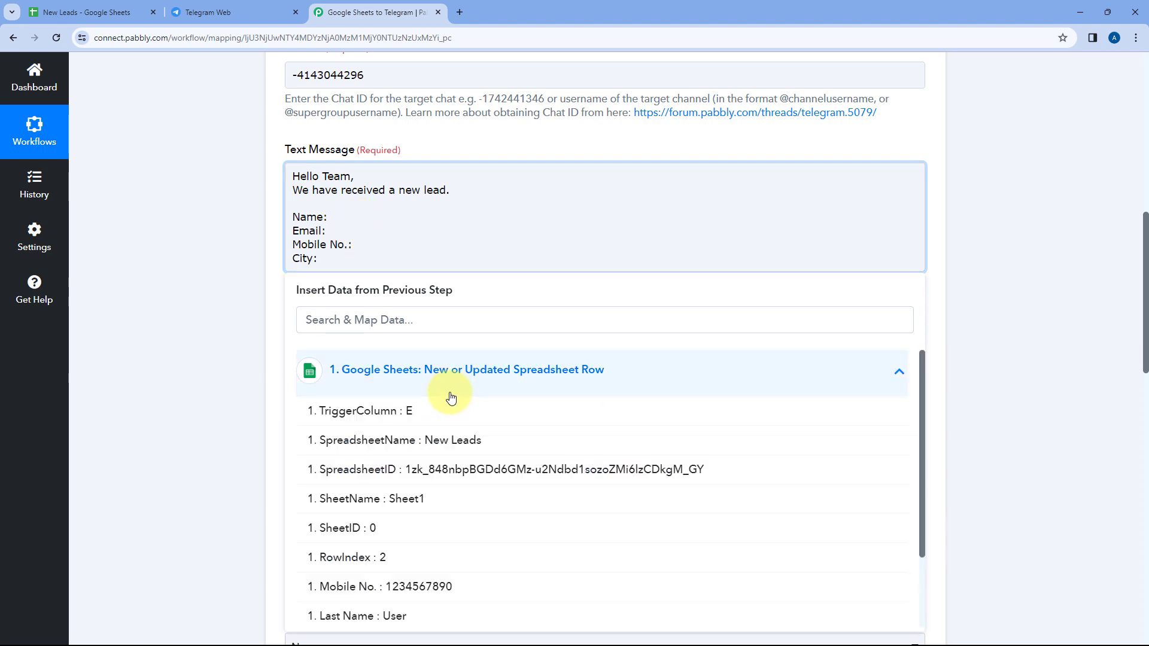
{"action": "scroll", "coordinate": [313, 321], "scroll_direction": "down", "scroll_amount": 2}
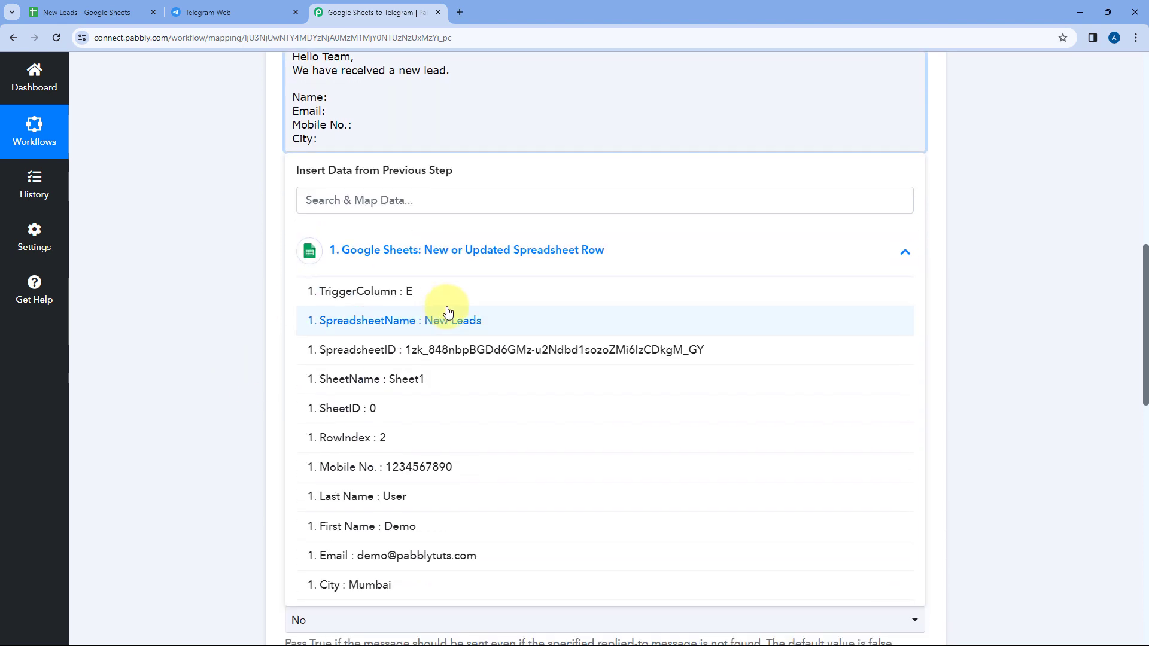
{"action": "left_click", "coordinate": [426, 525]}
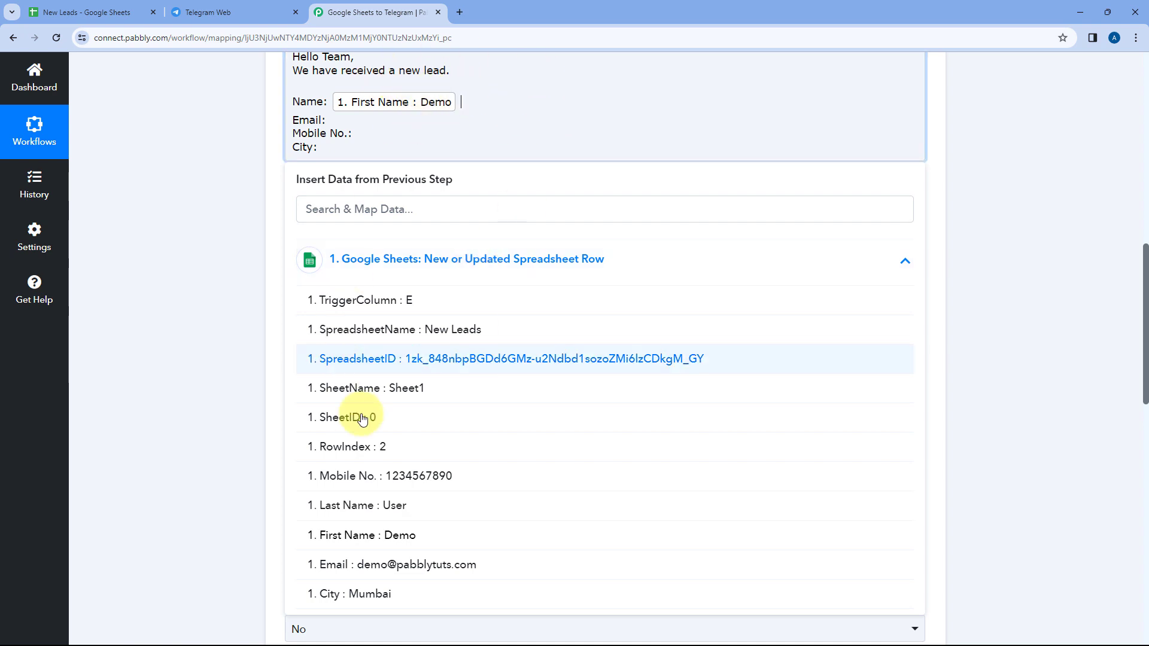
{"action": "left_click", "coordinate": [365, 507]}
{"action": "left_click", "coordinate": [229, 233]}
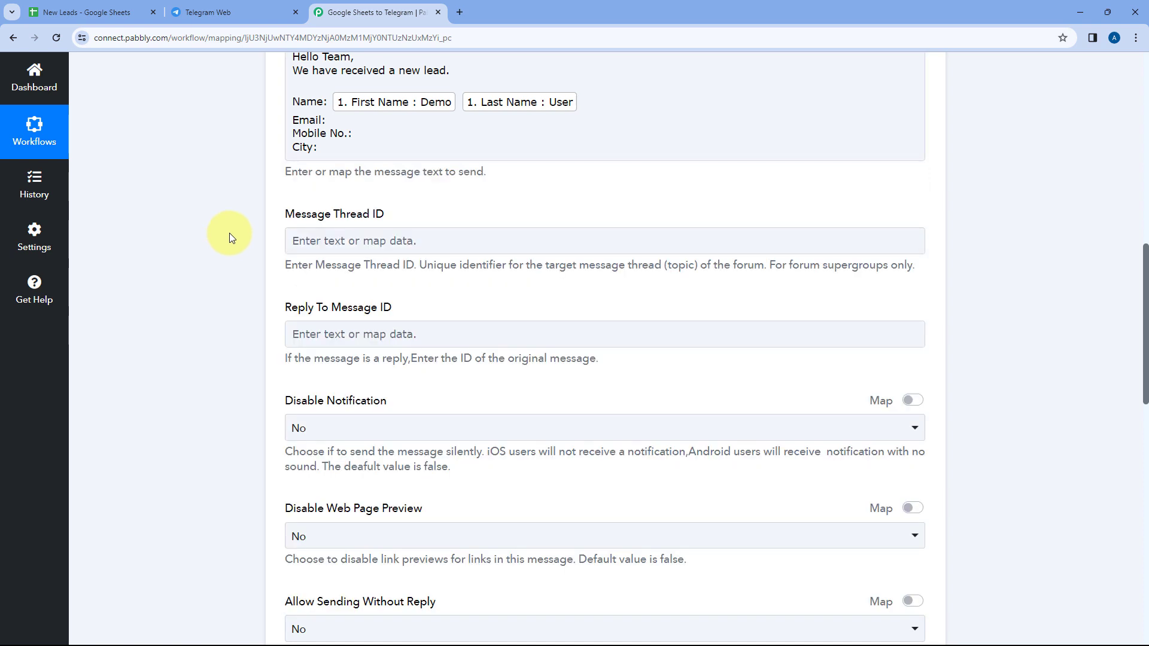
Check the name mapping against the New Leads sheet and map the trigger's Email field after the "Email:" label
{"action": "scroll", "coordinate": [608, 194], "scroll_direction": "up", "scroll_amount": 2}
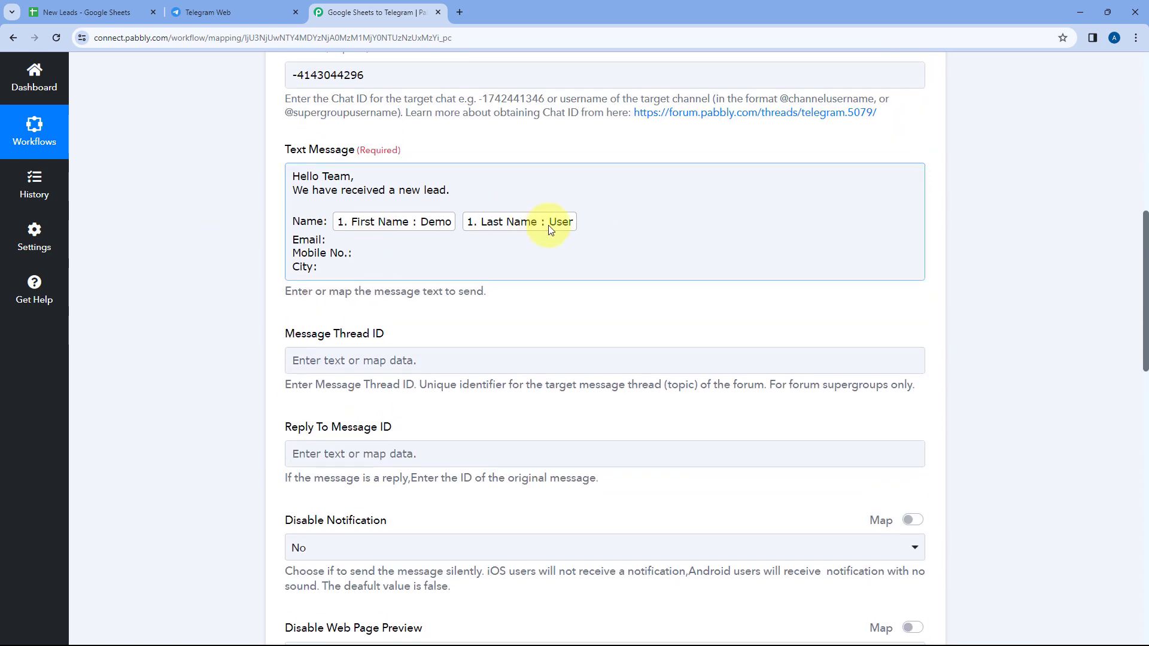
{"action": "left_click", "coordinate": [128, 12]}
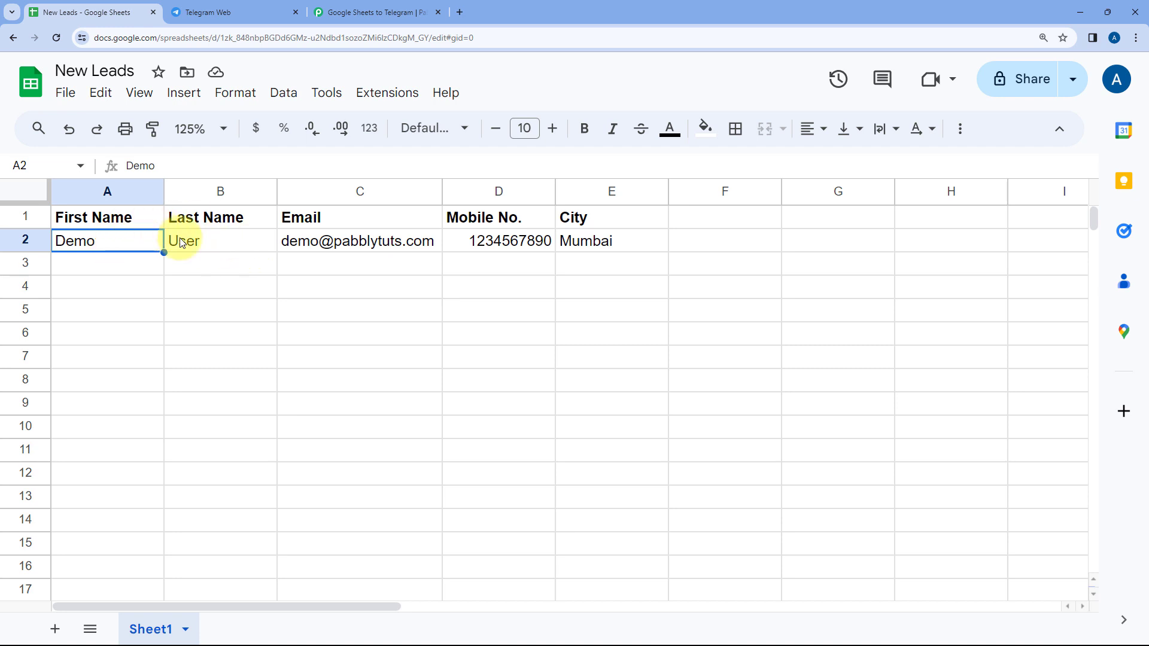
{"action": "left_click", "coordinate": [352, 9]}
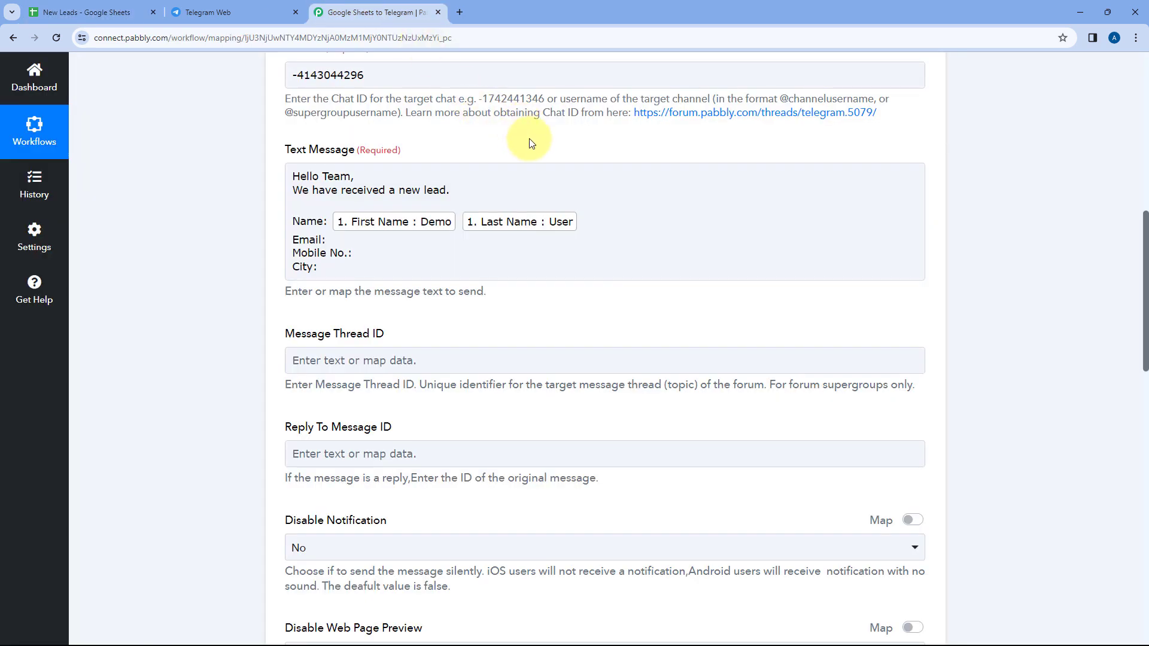
{"action": "left_click", "coordinate": [503, 194]}
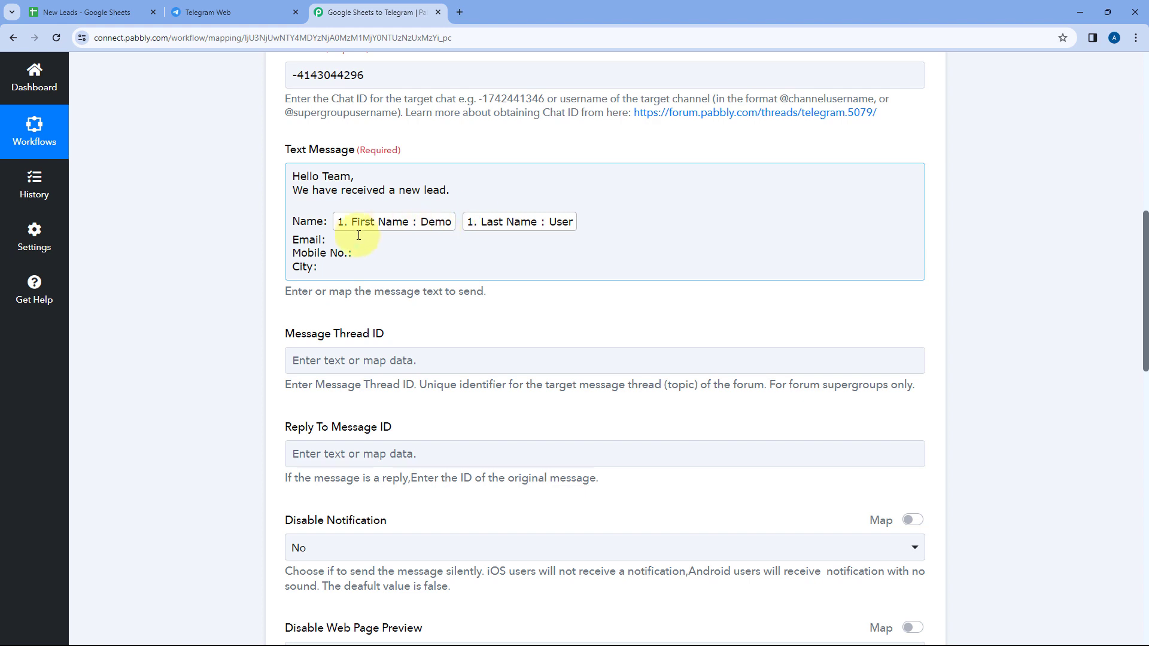
{"action": "left_click", "coordinate": [339, 251]}
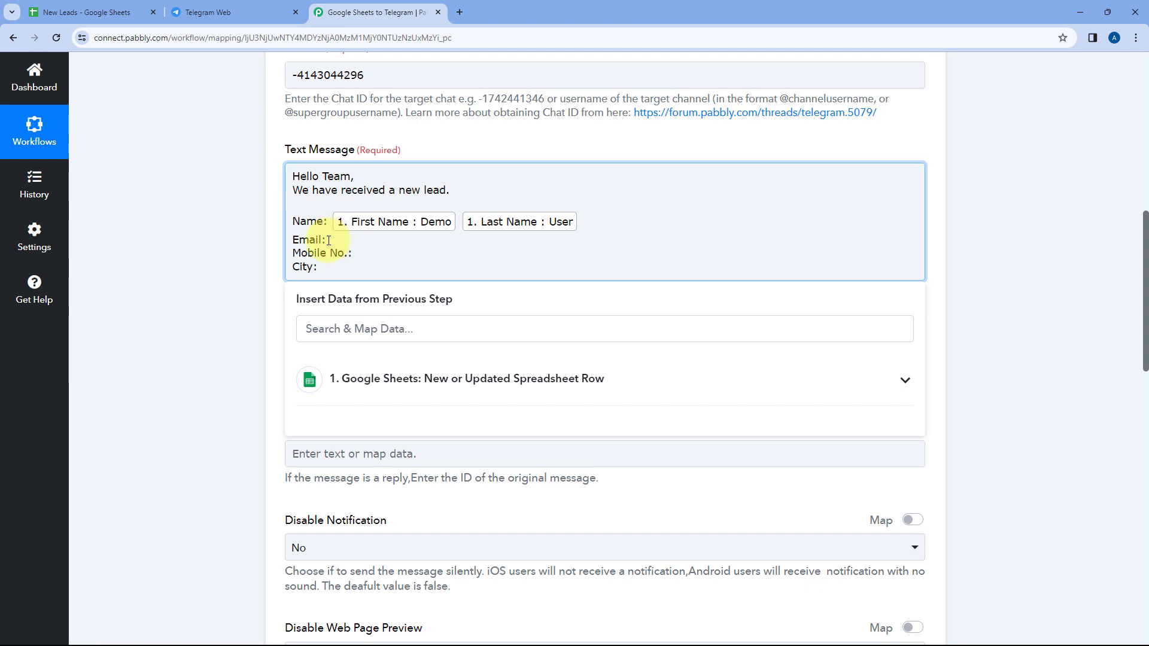
{"action": "left_click", "coordinate": [403, 380]}
{"action": "scroll", "coordinate": [380, 446], "scroll_direction": "down", "scroll_amount": 2}
{"action": "left_click", "coordinate": [368, 583]}
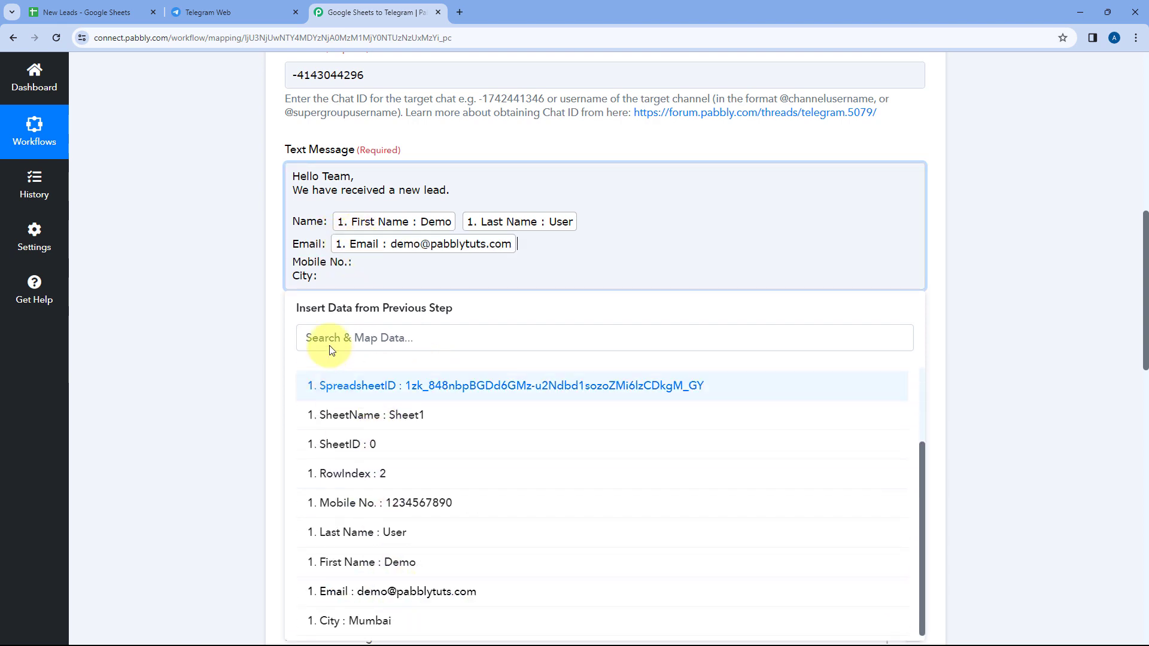
Map the trigger's Mobile No. field after the "Mobile No.:" label in the text message
{"action": "left_click", "coordinate": [376, 263]}
{"action": "left_click", "coordinate": [354, 379]}
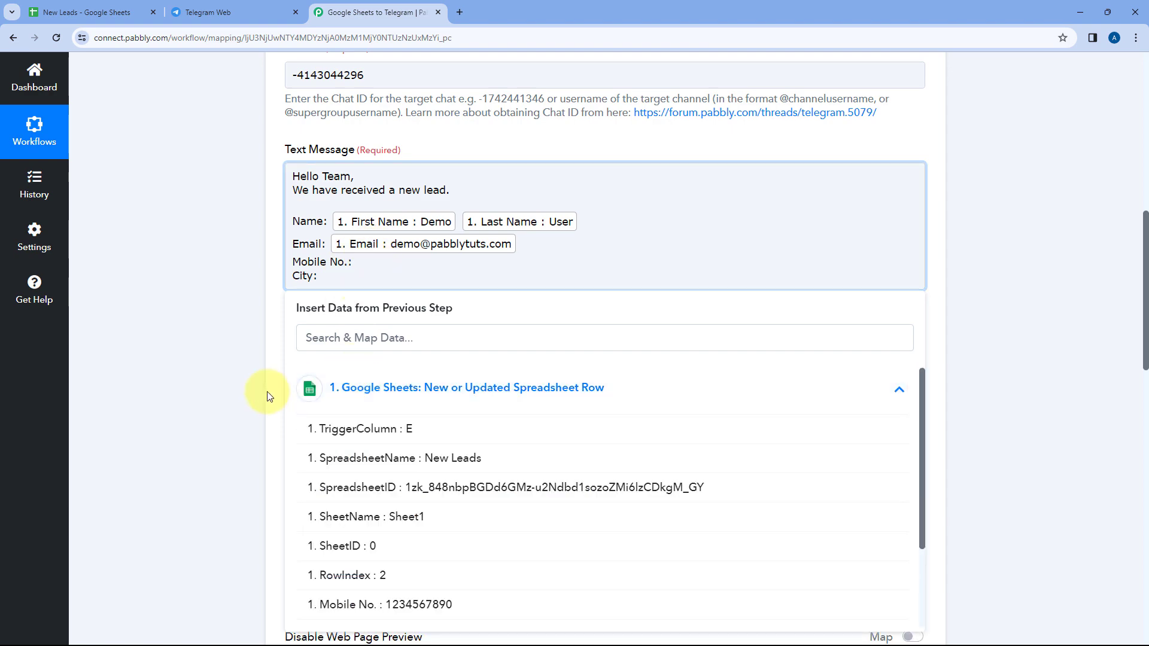
{"action": "scroll", "coordinate": [336, 383], "scroll_direction": "up", "scroll_amount": 1}
{"action": "scroll", "coordinate": [406, 455], "scroll_direction": "down", "scroll_amount": 2}
{"action": "scroll", "coordinate": [405, 455], "scroll_direction": "down", "scroll_amount": 1}
{"action": "left_click", "coordinate": [419, 487]}
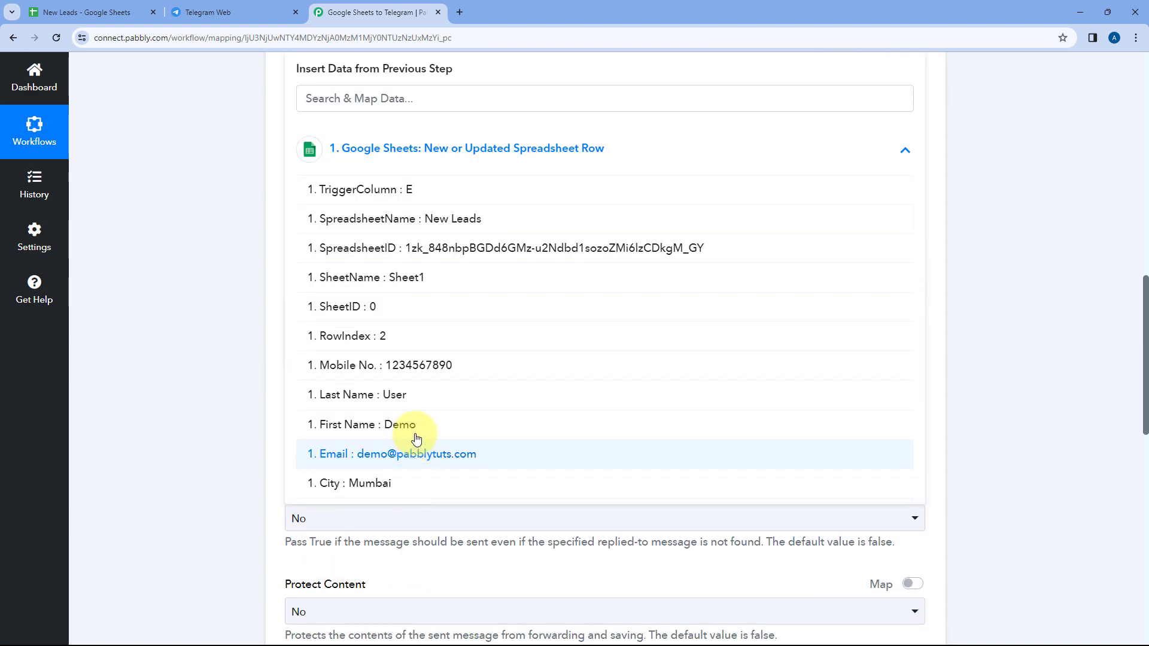
Map the trigger's City field after the "City:" label in the text message
{"action": "scroll", "coordinate": [233, 216], "scroll_direction": "up", "scroll_amount": 3}
{"action": "left_click", "coordinate": [341, 267]}
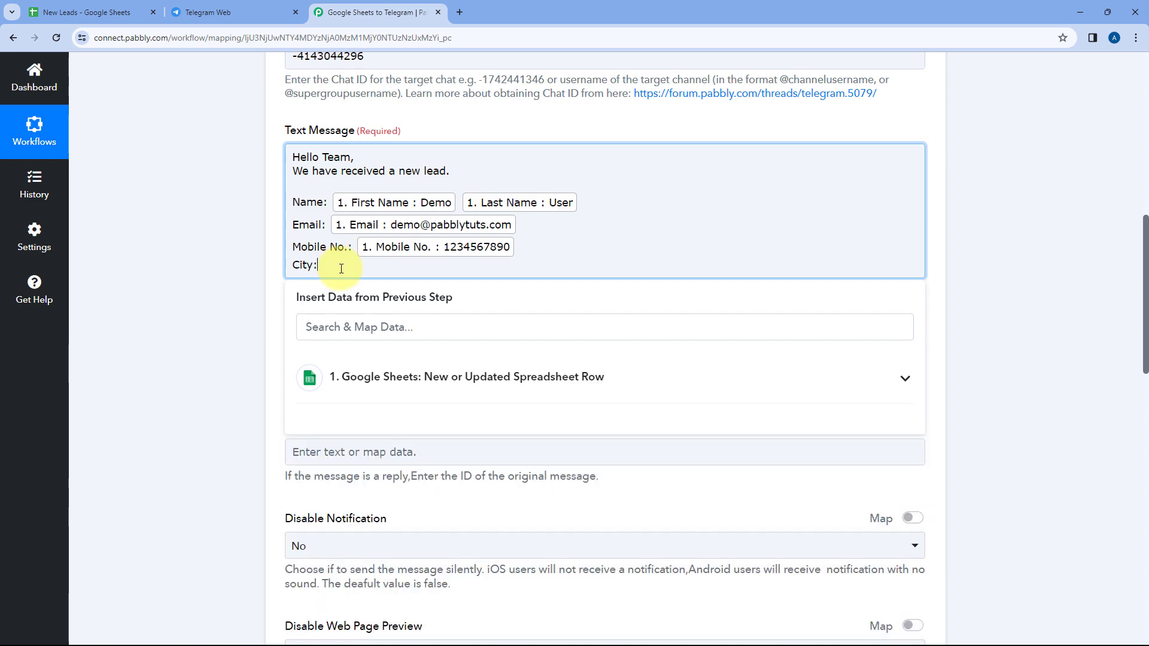
{"action": "scroll", "coordinate": [272, 310], "scroll_direction": "down", "scroll_amount": 3}
{"action": "left_click", "coordinate": [391, 207]}
{"action": "scroll", "coordinate": [395, 454], "scroll_direction": "down", "scroll_amount": 1}
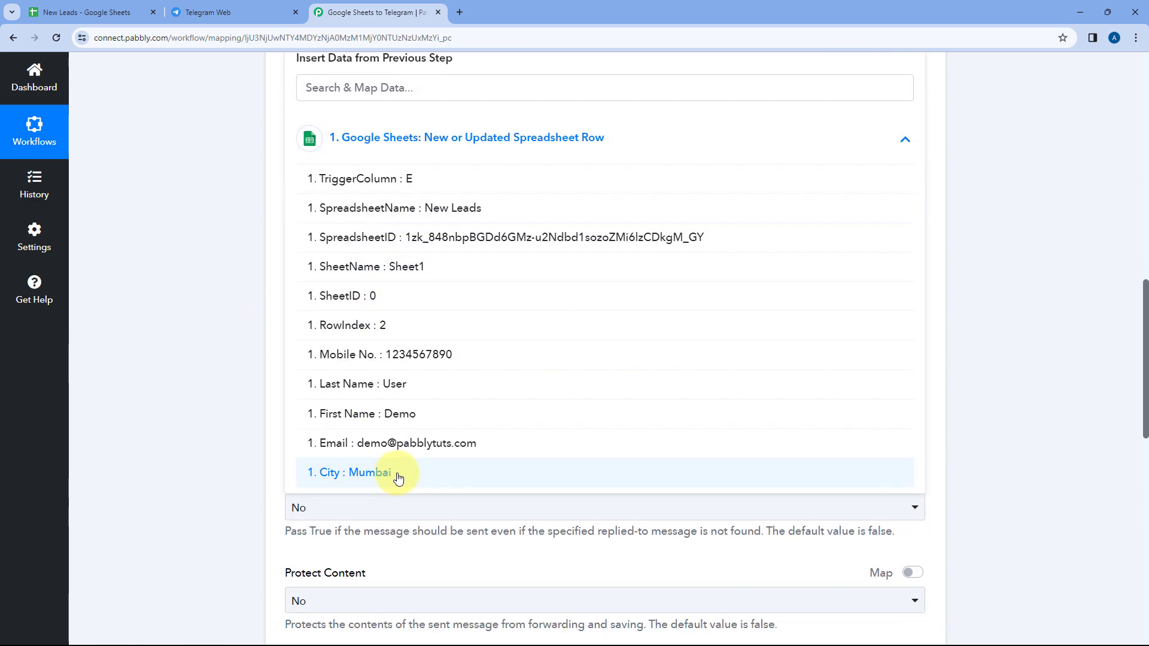
{"action": "left_click", "coordinate": [398, 477]}
Compare the mapped message with the New Leads sheet and review the Telegram Bot action's remaining optional fields
{"action": "scroll", "coordinate": [218, 281], "scroll_direction": "up", "scroll_amount": 4}
{"action": "left_click", "coordinate": [114, 12]}
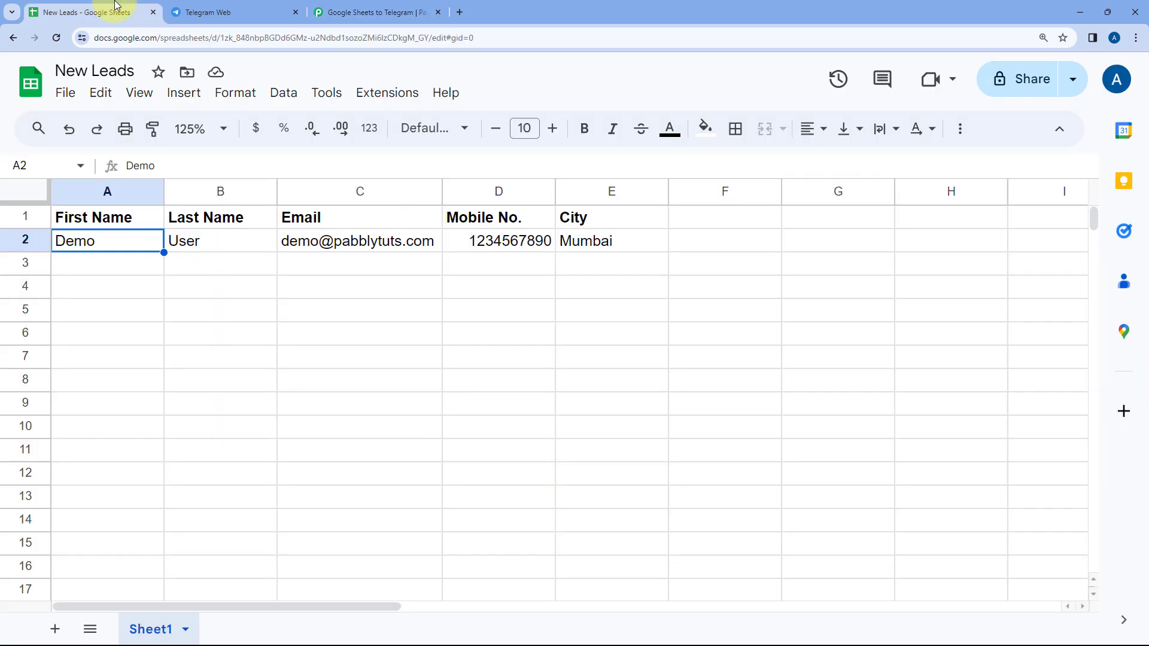
{"action": "left_click", "coordinate": [359, 12]}
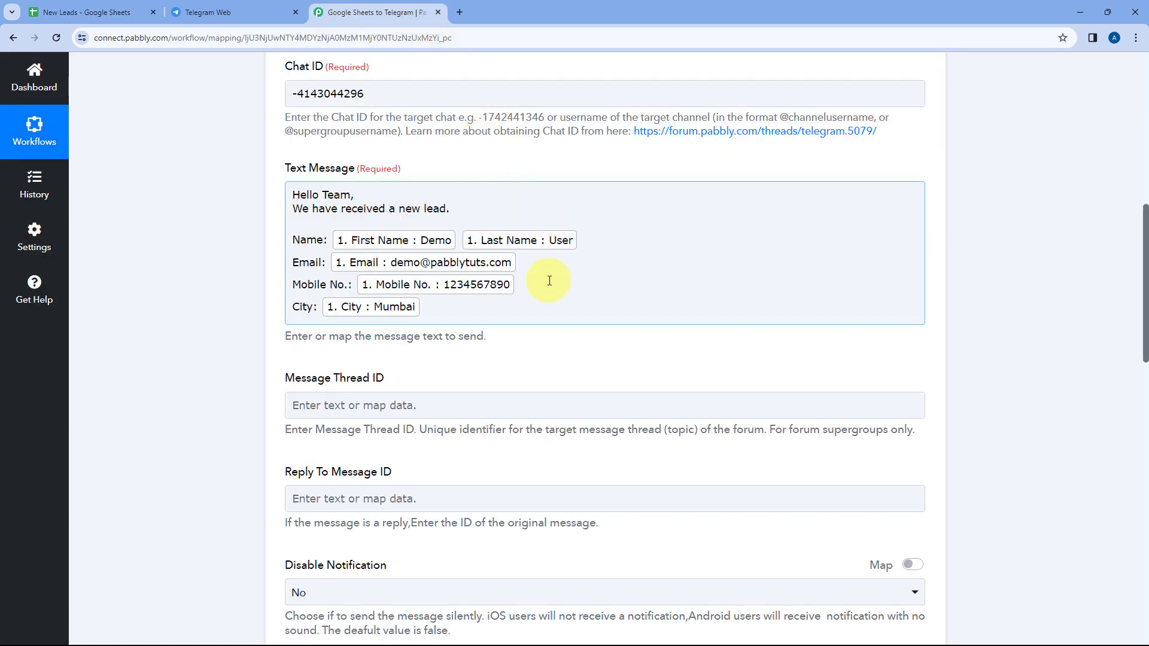
{"action": "scroll", "coordinate": [549, 276], "scroll_direction": "down", "scroll_amount": 2}
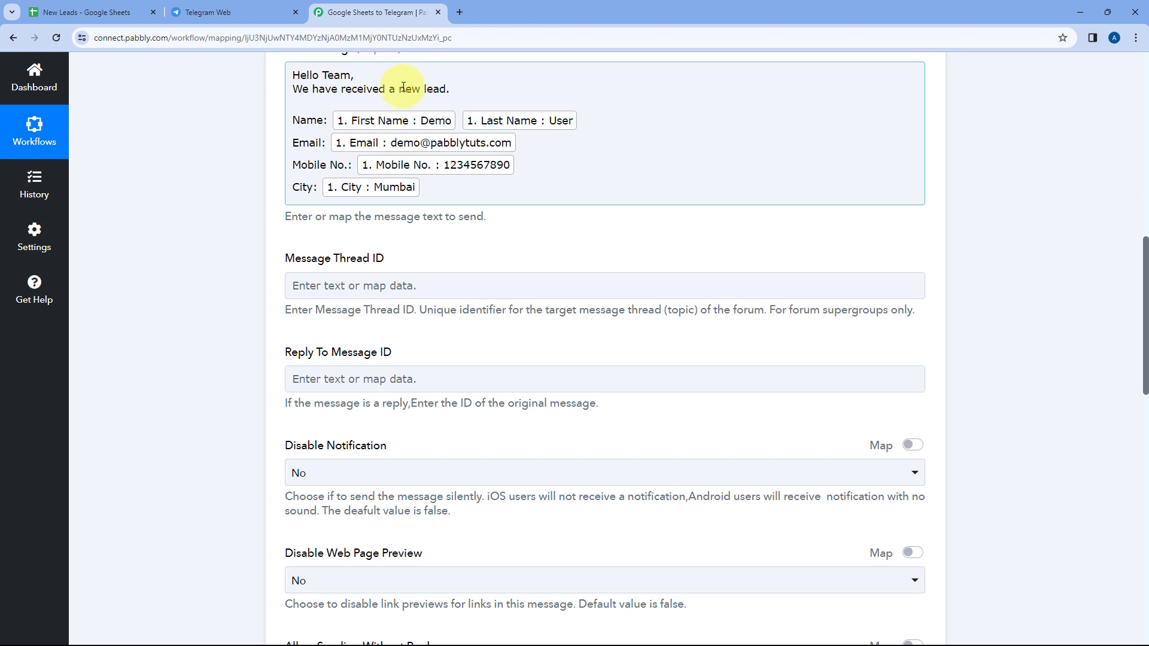
{"action": "scroll", "coordinate": [269, 135], "scroll_direction": "down", "scroll_amount": 2}
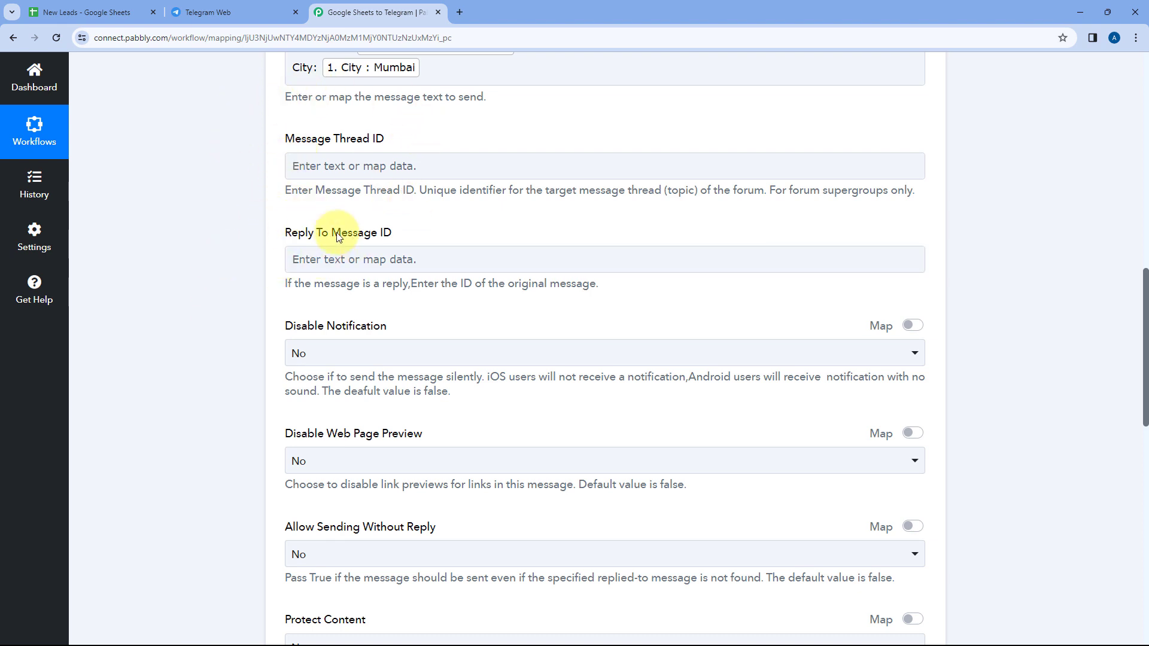
Set the Telegram Bot action's Parse Mode to HTML, keeping the other optional message settings at their defaults
{"action": "scroll", "coordinate": [210, 231], "scroll_direction": "down", "scroll_amount": 1}
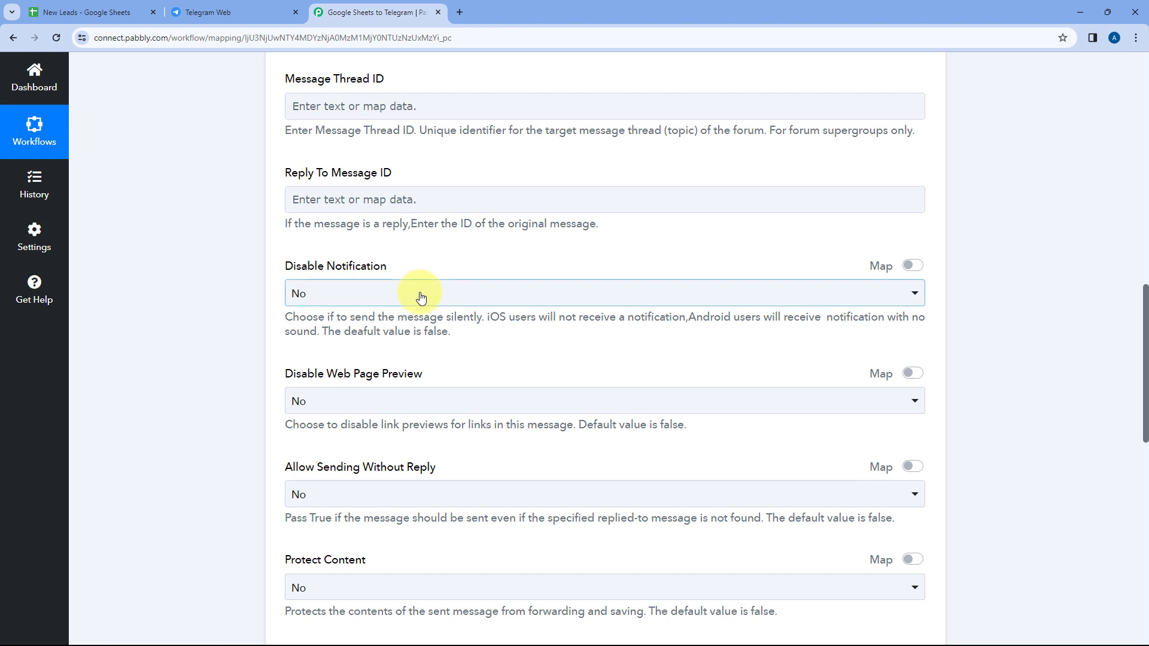
{"action": "scroll", "coordinate": [259, 311], "scroll_direction": "down", "scroll_amount": 2}
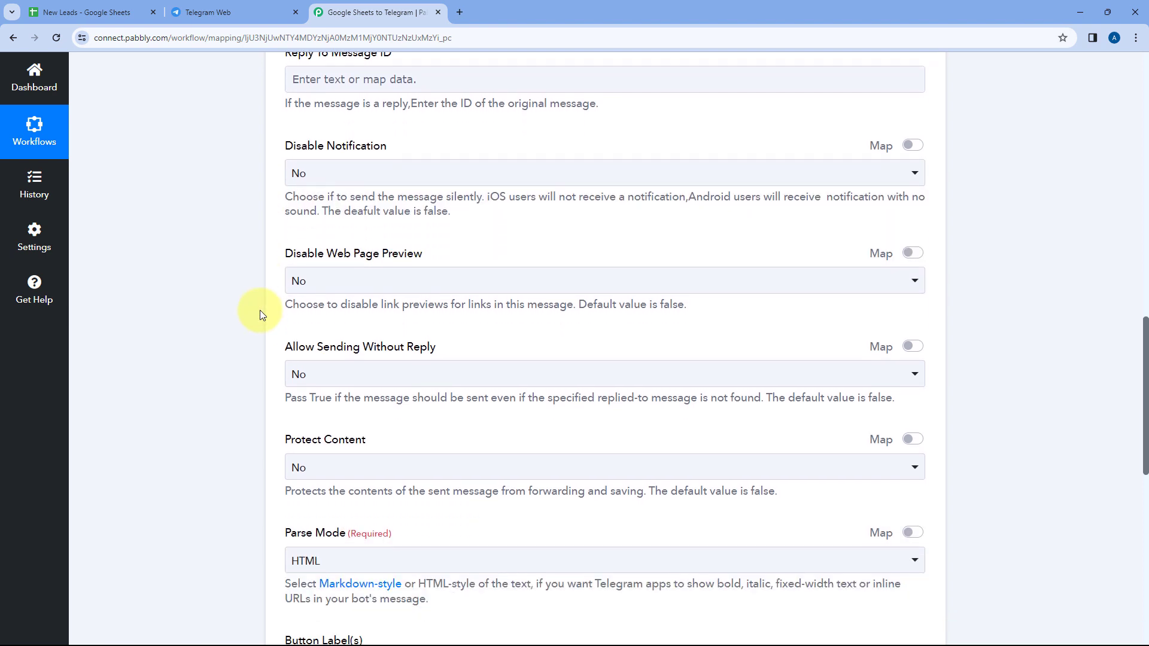
{"action": "scroll", "coordinate": [260, 311], "scroll_direction": "down", "scroll_amount": 1}
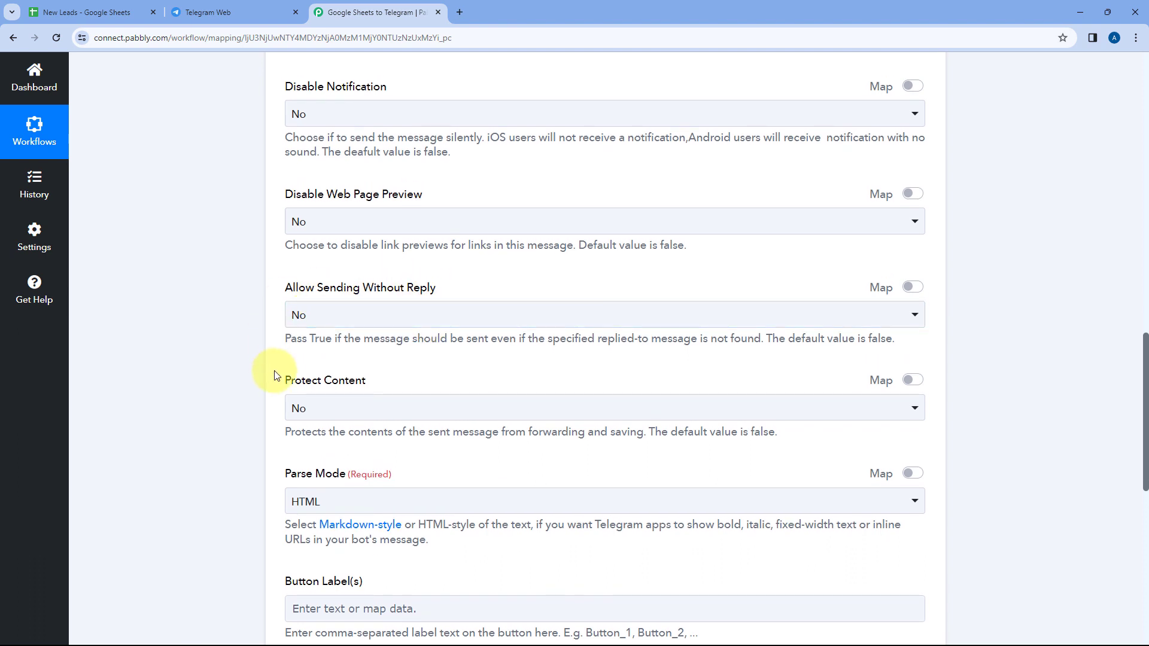
{"action": "scroll", "coordinate": [377, 359], "scroll_direction": "down", "scroll_amount": 2}
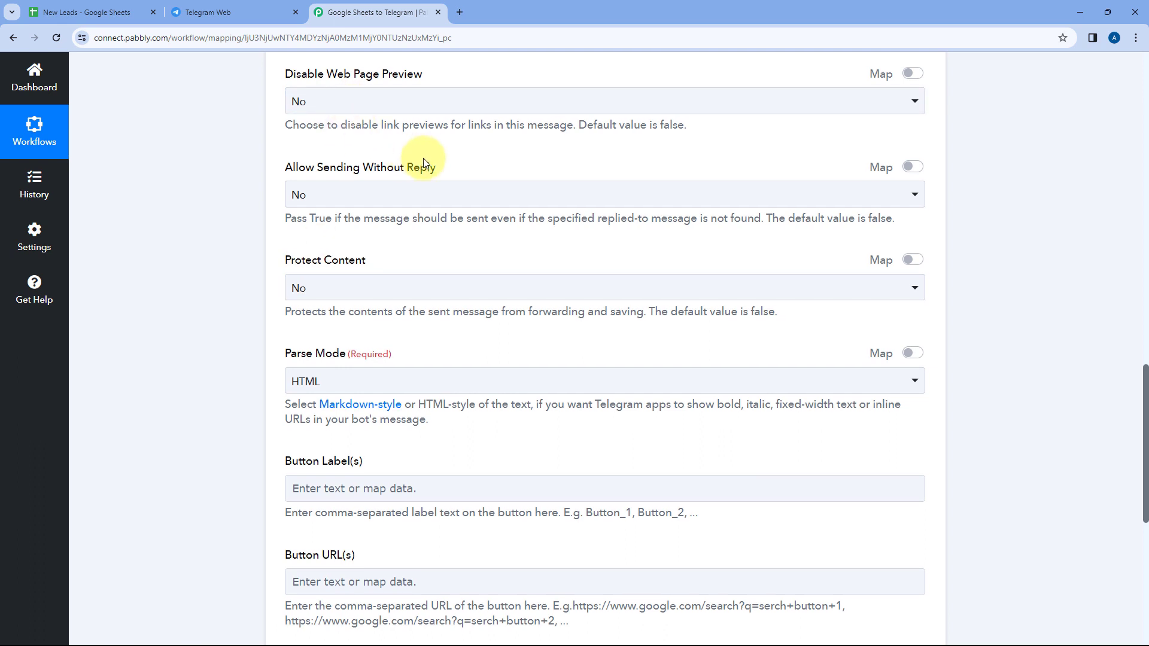
{"action": "scroll", "coordinate": [422, 158], "scroll_direction": "down", "scroll_amount": 3}
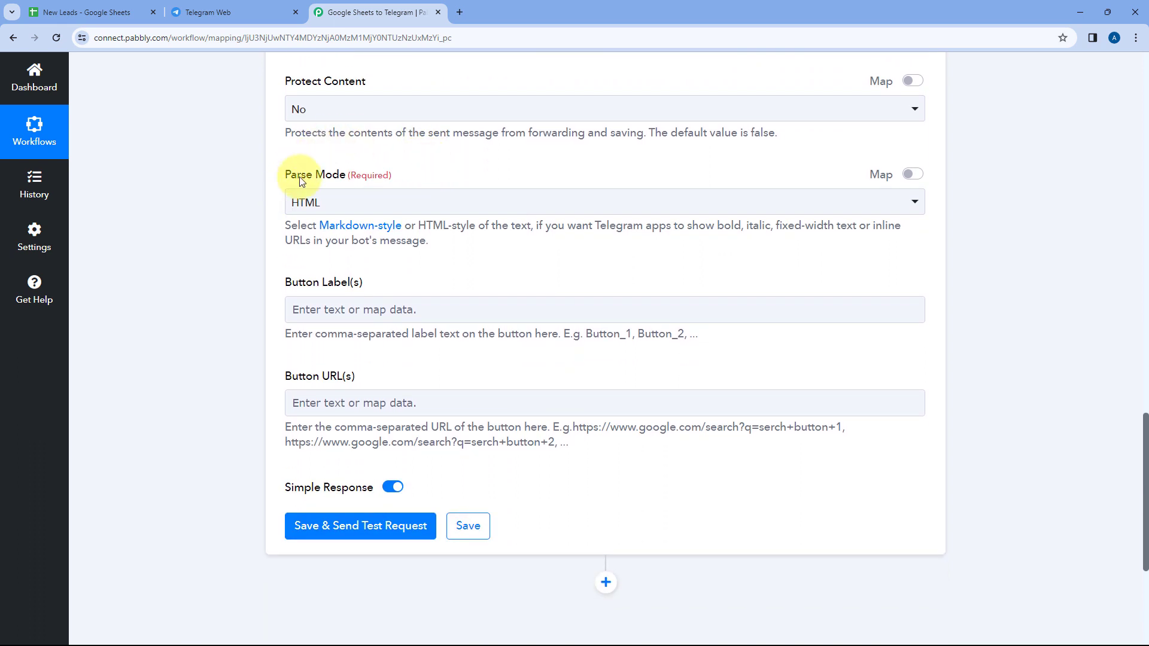
{"action": "left_click", "coordinate": [455, 209]}
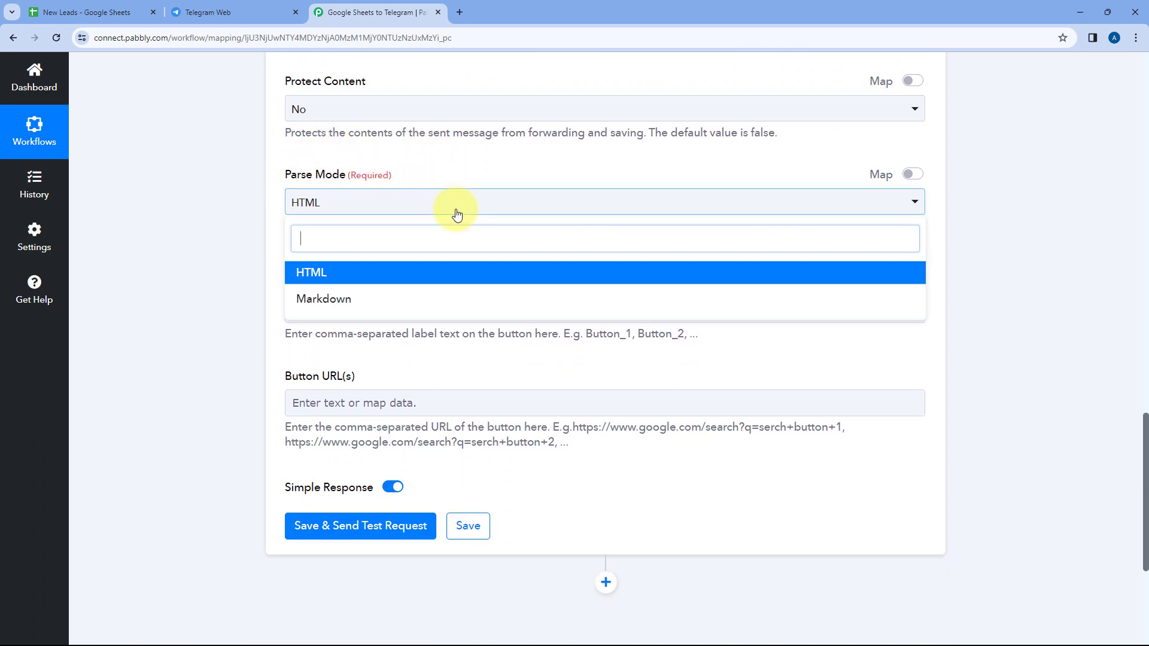
{"action": "left_click", "coordinate": [376, 279]}
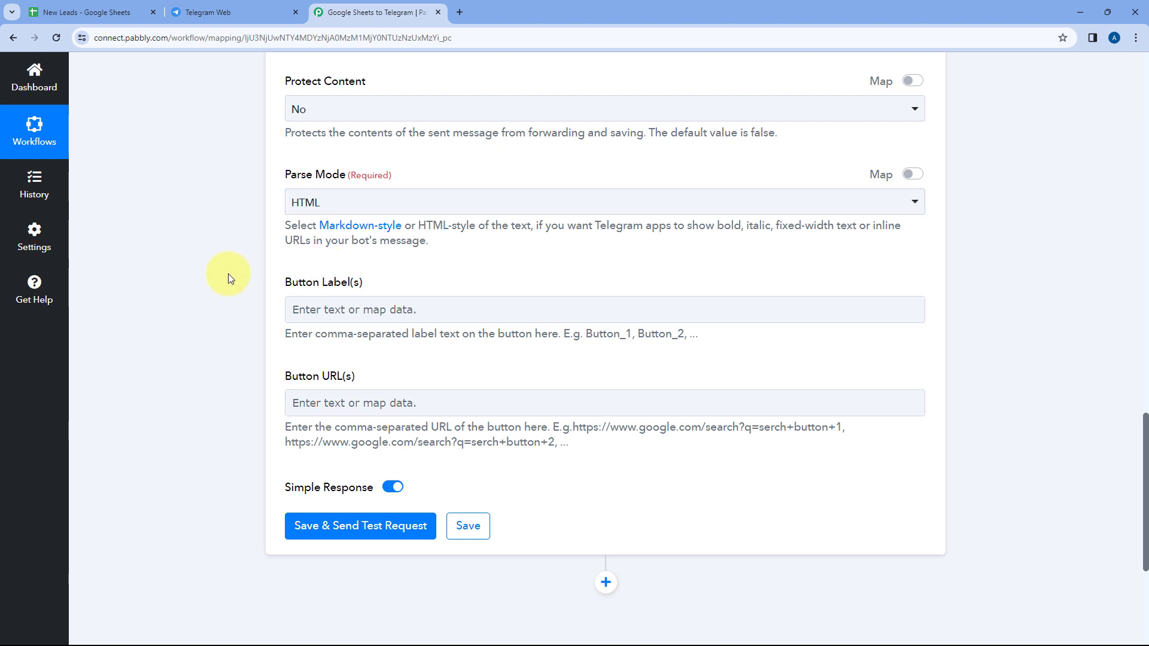
Leave the button label and URL fields empty, save the Telegram Bot action and send a test request
{"action": "left_click", "coordinate": [303, 308]}
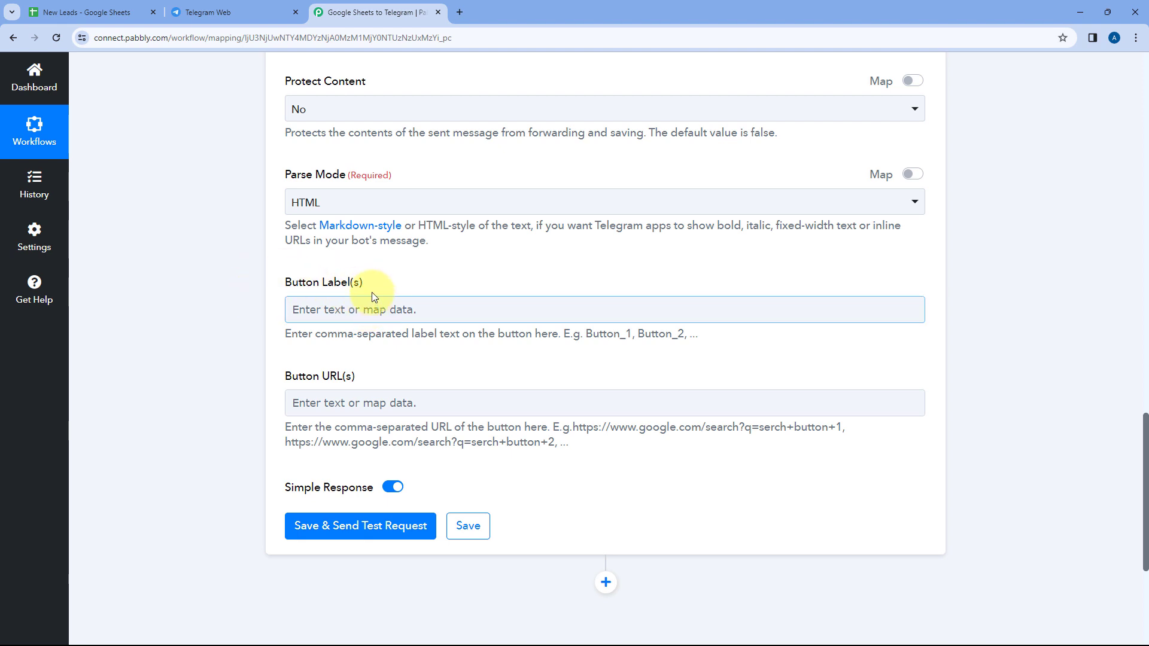
{"action": "left_click", "coordinate": [299, 412]}
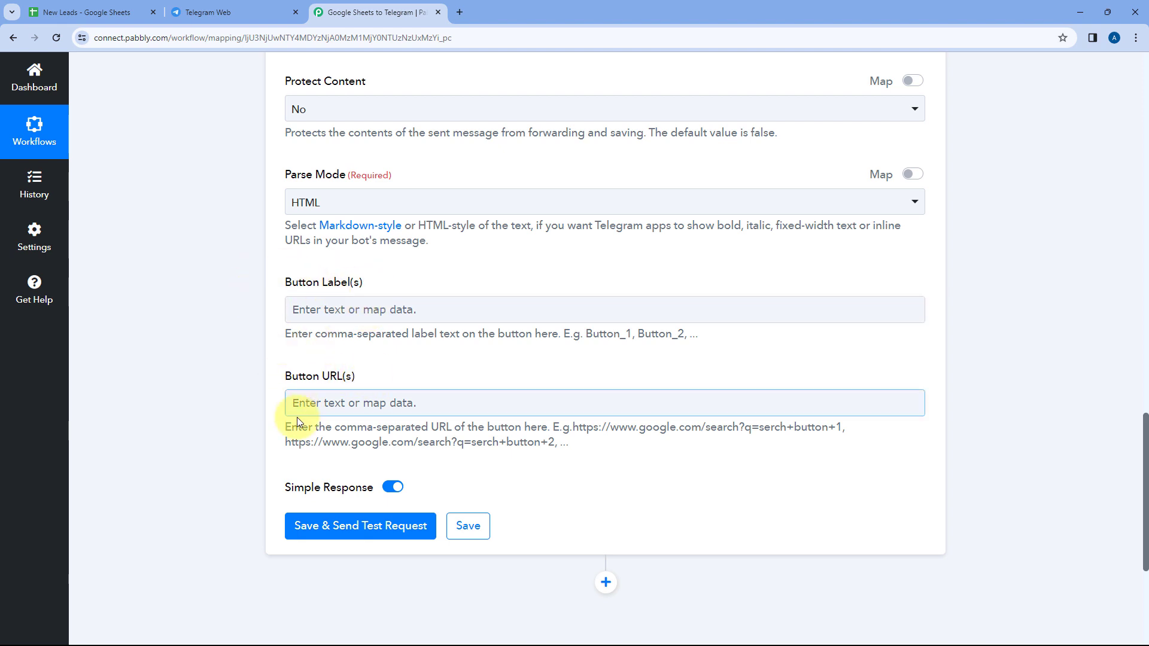
{"action": "left_click", "coordinate": [379, 378]}
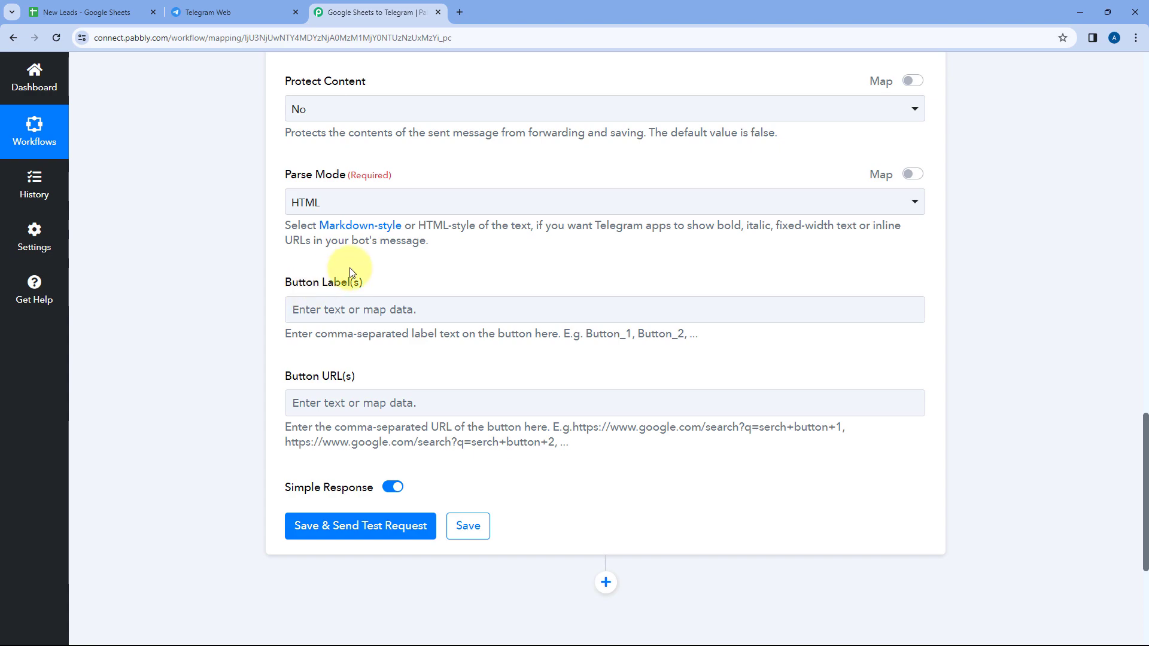
{"action": "scroll", "coordinate": [286, 266], "scroll_direction": "up", "scroll_amount": 13}
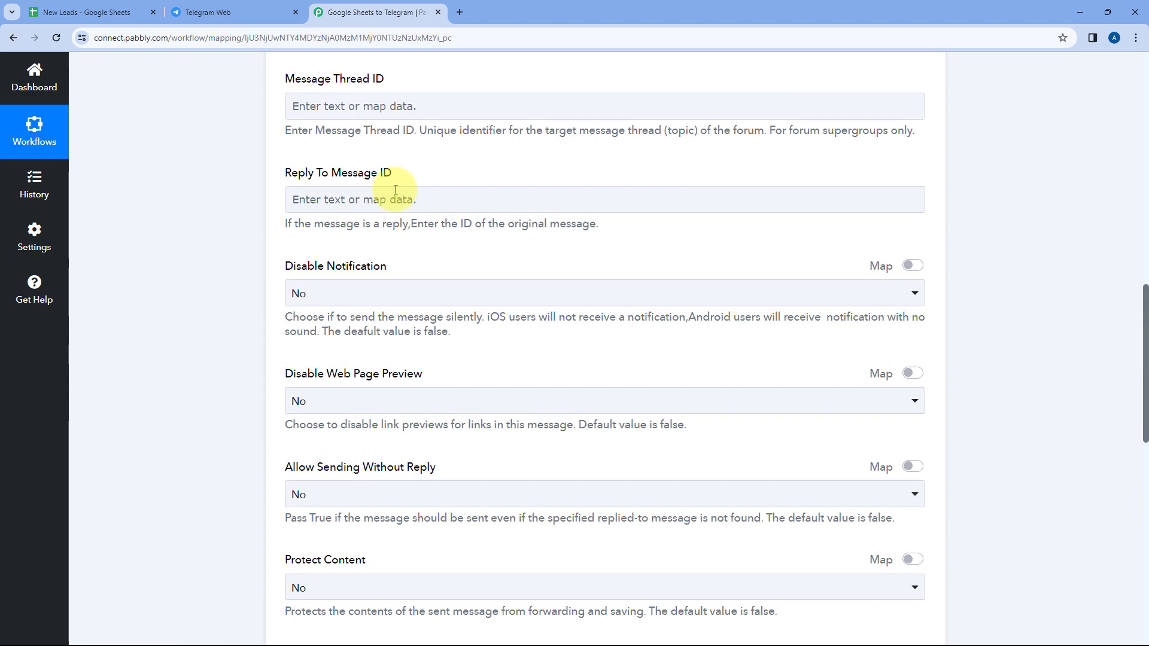
{"action": "scroll", "coordinate": [411, 218], "scroll_direction": "down", "scroll_amount": 15}
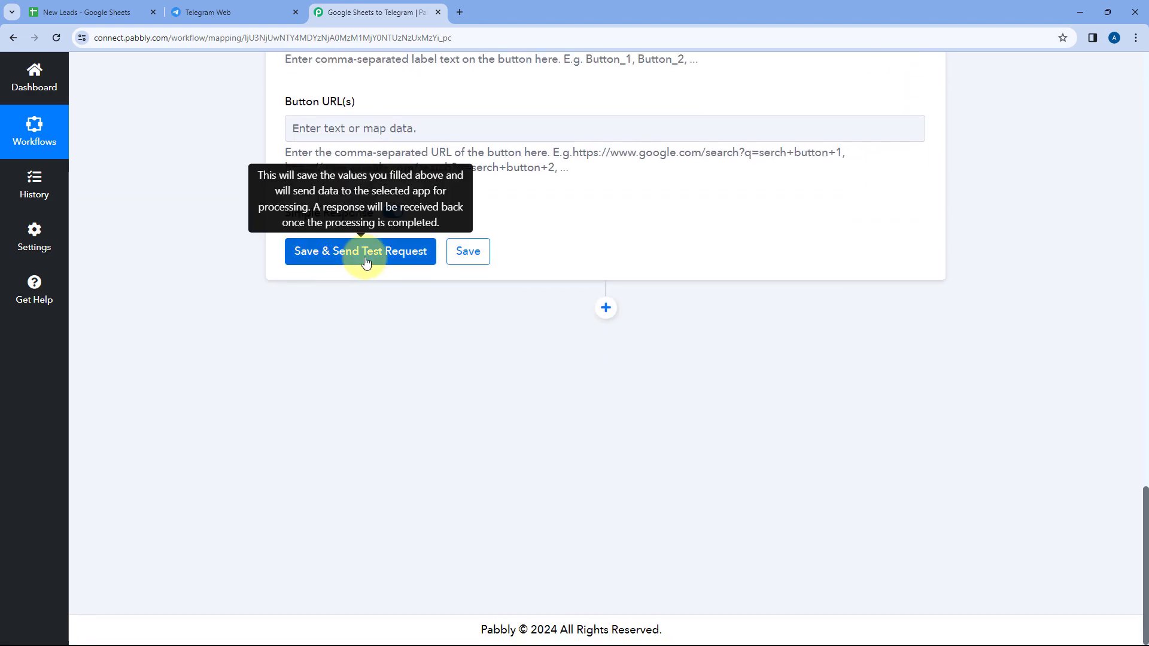
{"action": "left_click", "coordinate": [366, 263]}
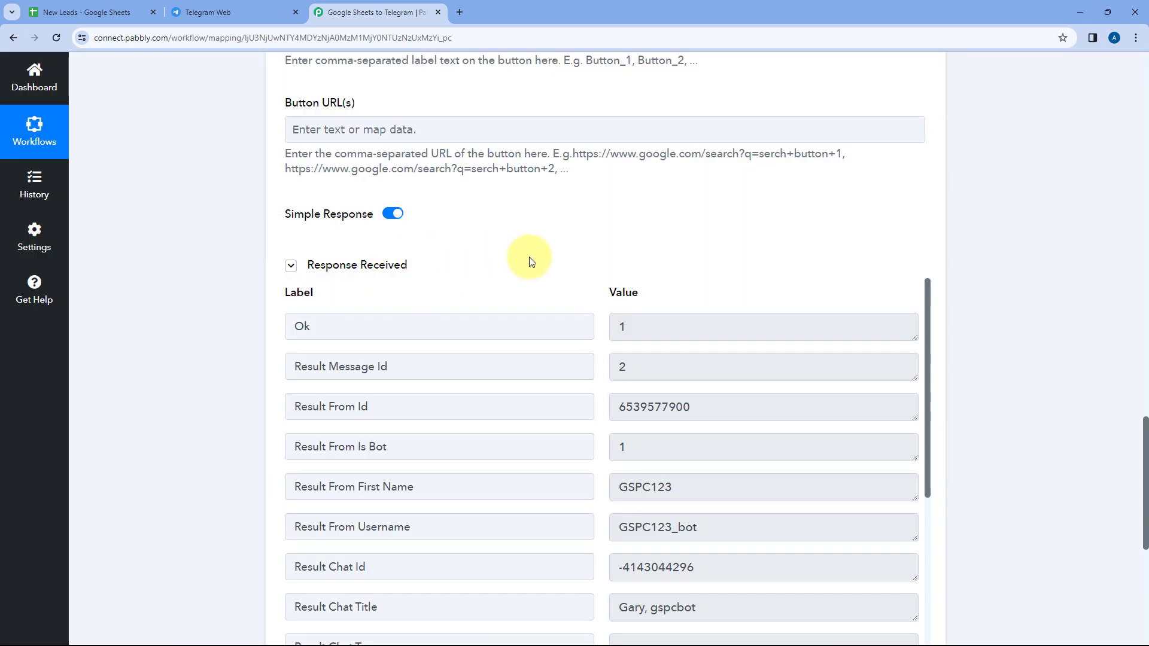
Review the test request's response and check the Chat ID and mapped text message that were used
{"action": "scroll", "coordinate": [590, 269], "scroll_direction": "down", "scroll_amount": 1}
{"action": "scroll", "coordinate": [596, 298], "scroll_direction": "down", "scroll_amount": 2}
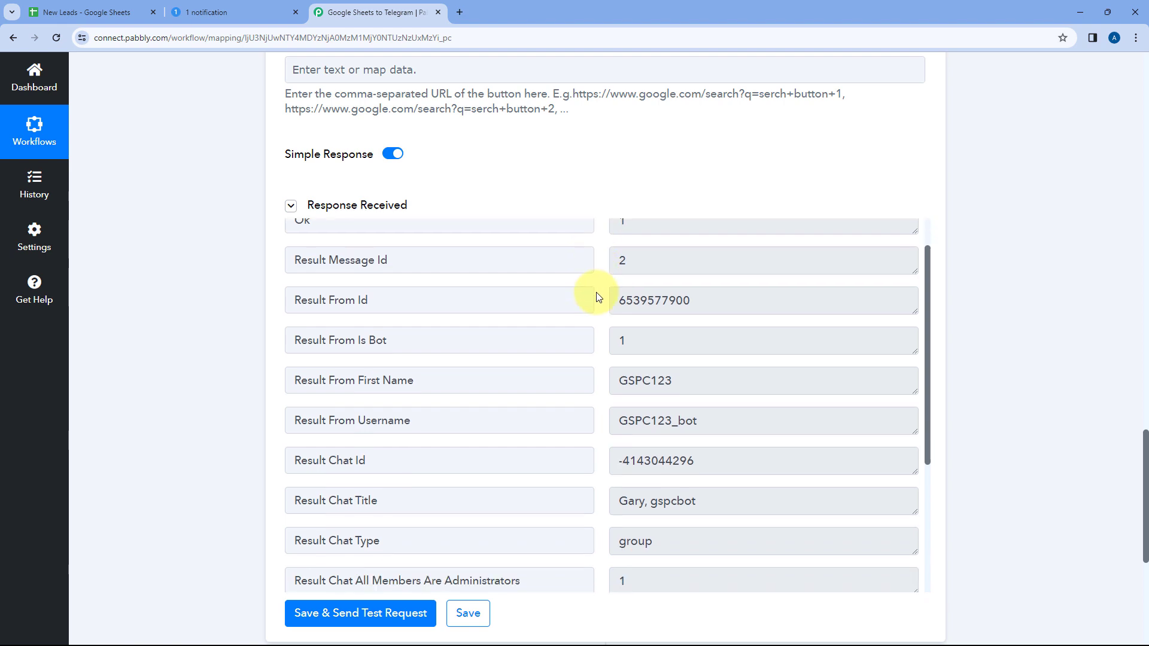
{"action": "scroll", "coordinate": [600, 333], "scroll_direction": "down", "scroll_amount": 2}
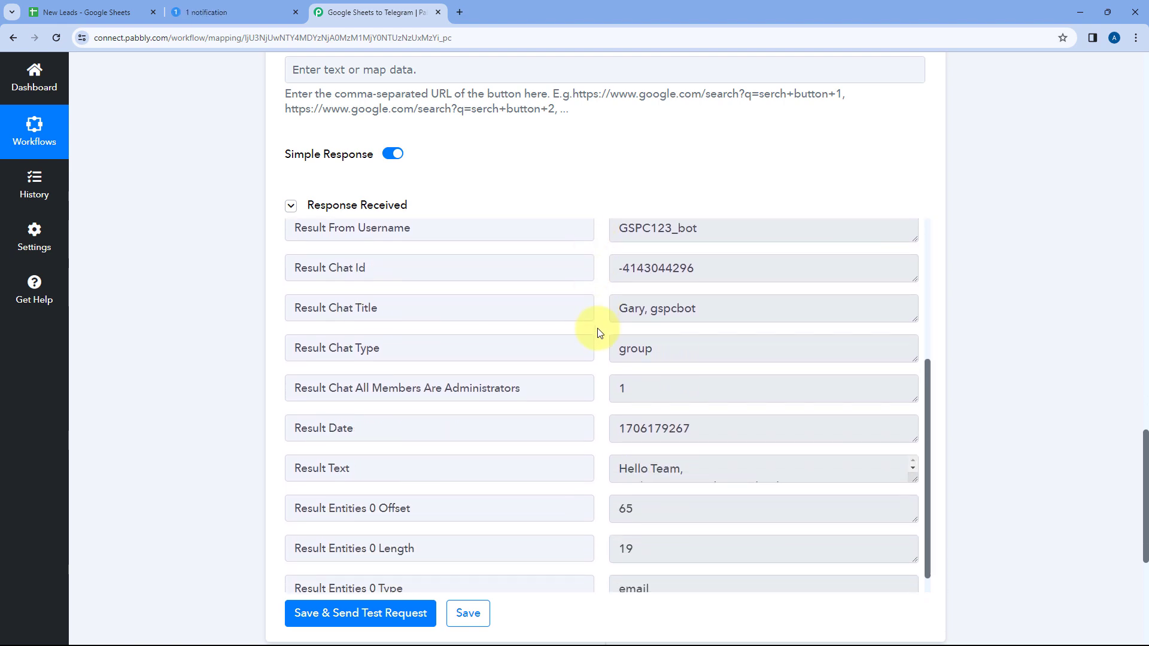
{"action": "scroll", "coordinate": [598, 328], "scroll_direction": "up", "scroll_amount": 4}
{"action": "scroll", "coordinate": [577, 249], "scroll_direction": "up", "scroll_amount": 3}
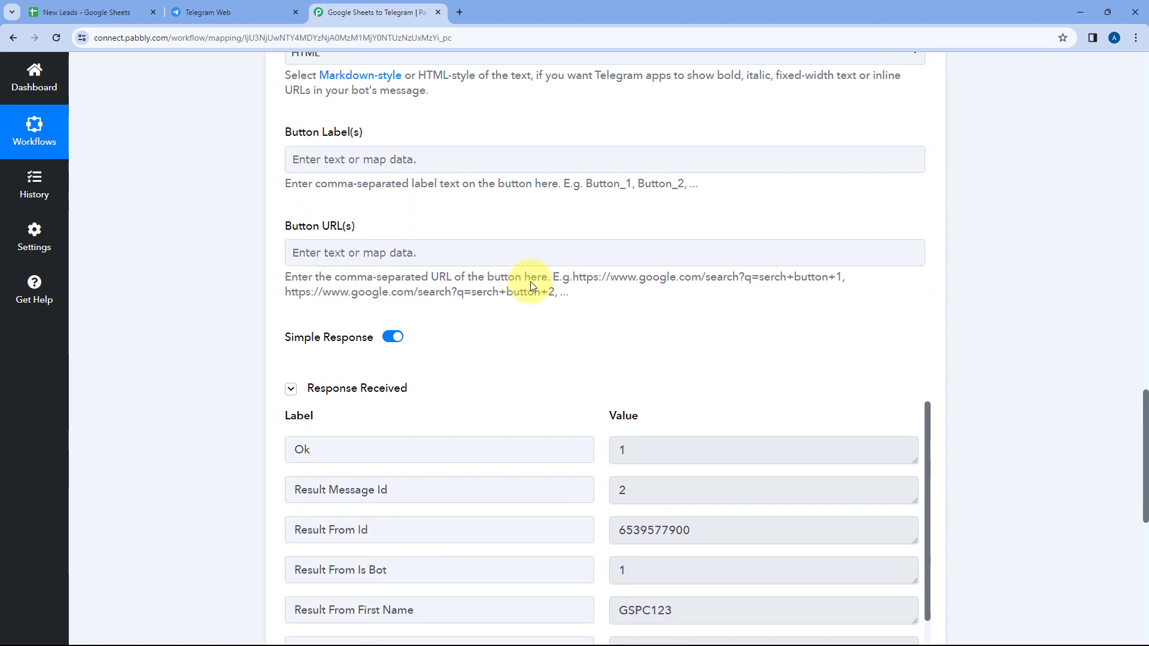
{"action": "scroll", "coordinate": [530, 281], "scroll_direction": "up", "scroll_amount": 15}
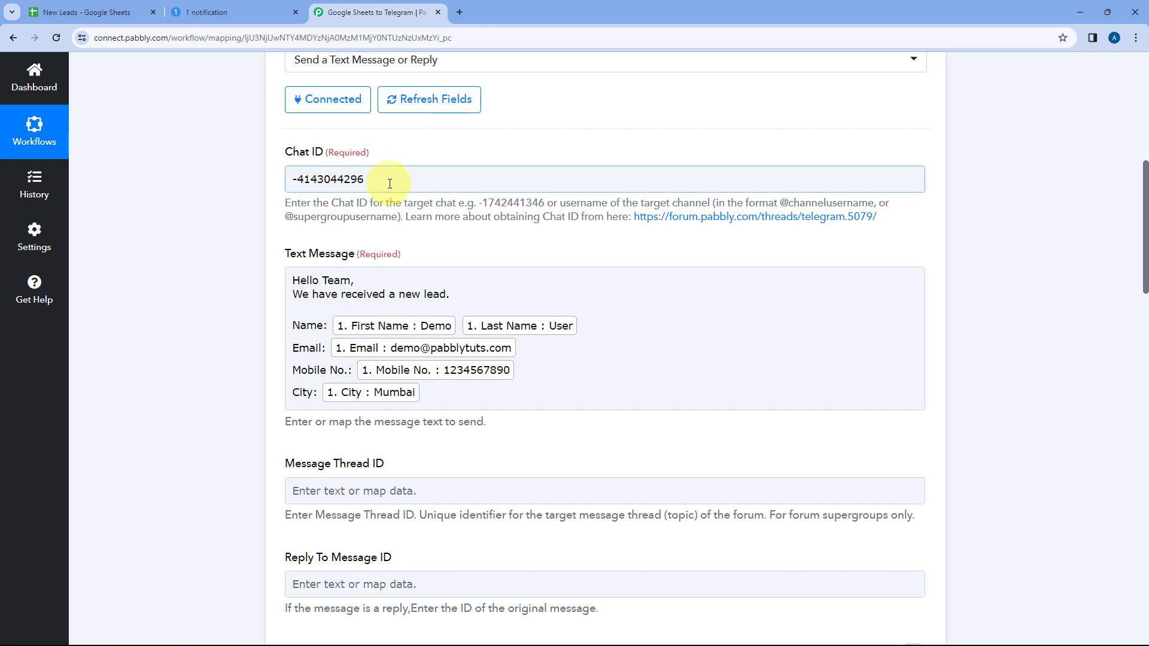
{"action": "left_click_drag", "start_coordinate": [385, 179], "coordinate": [236, 183]}
{"action": "left_click", "coordinate": [411, 146]}
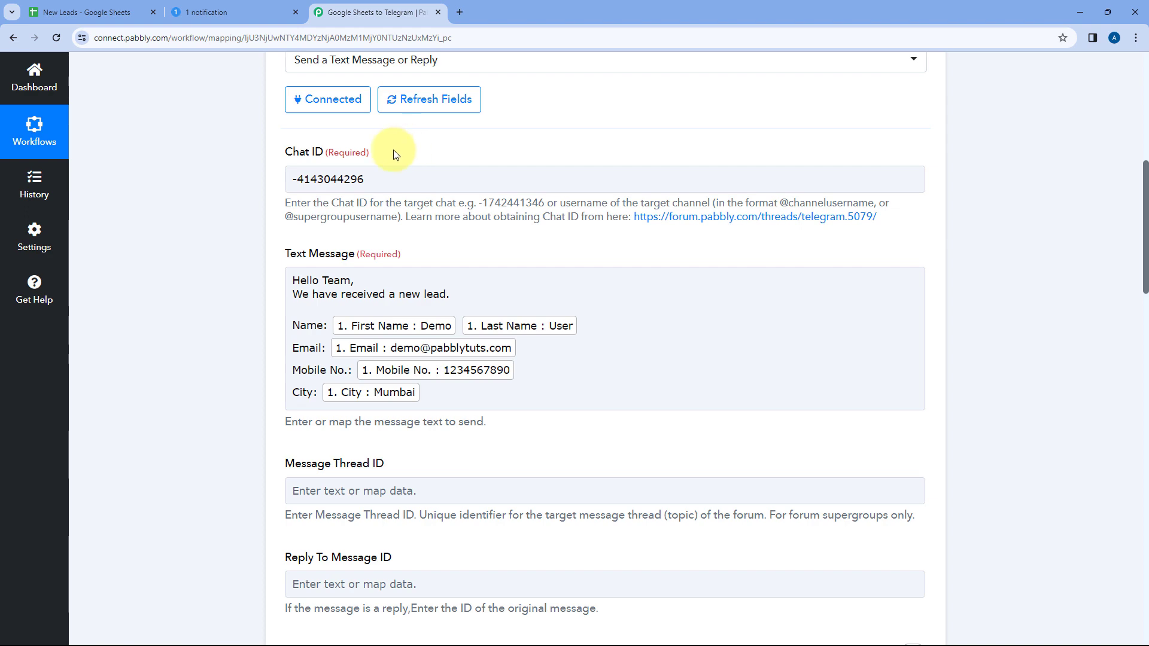
{"action": "scroll", "coordinate": [402, 149], "scroll_direction": "up", "scroll_amount": 3}
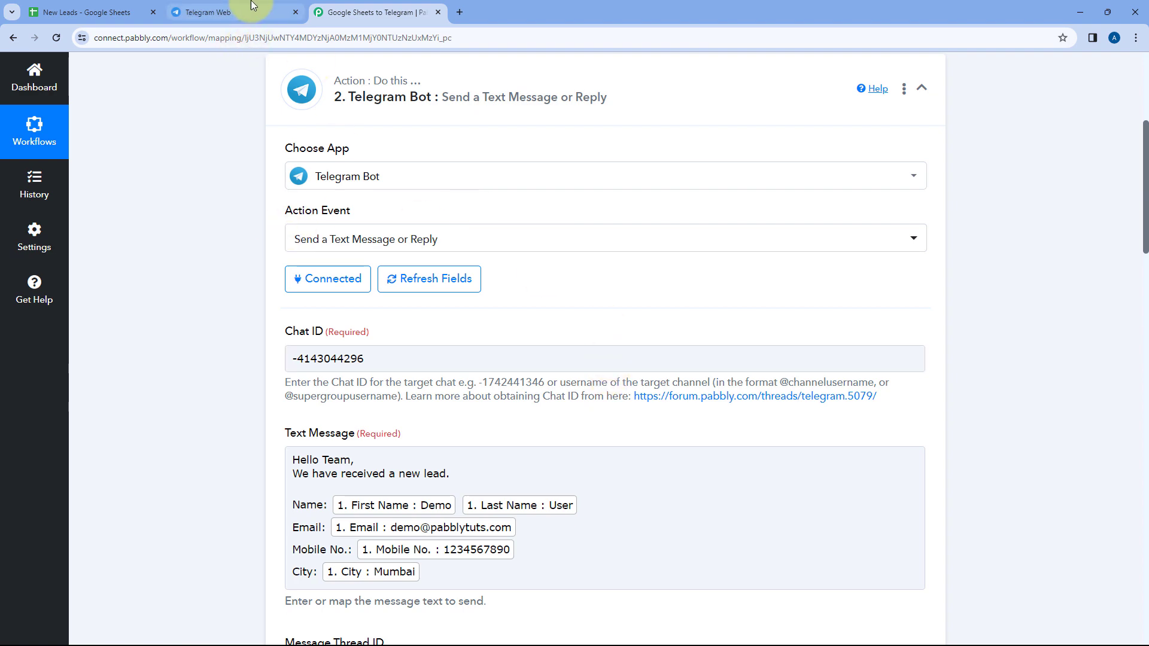
Switch to Telegram Web and check the lead details in the bot's test message to the group
{"action": "left_click", "coordinate": [235, 8]}
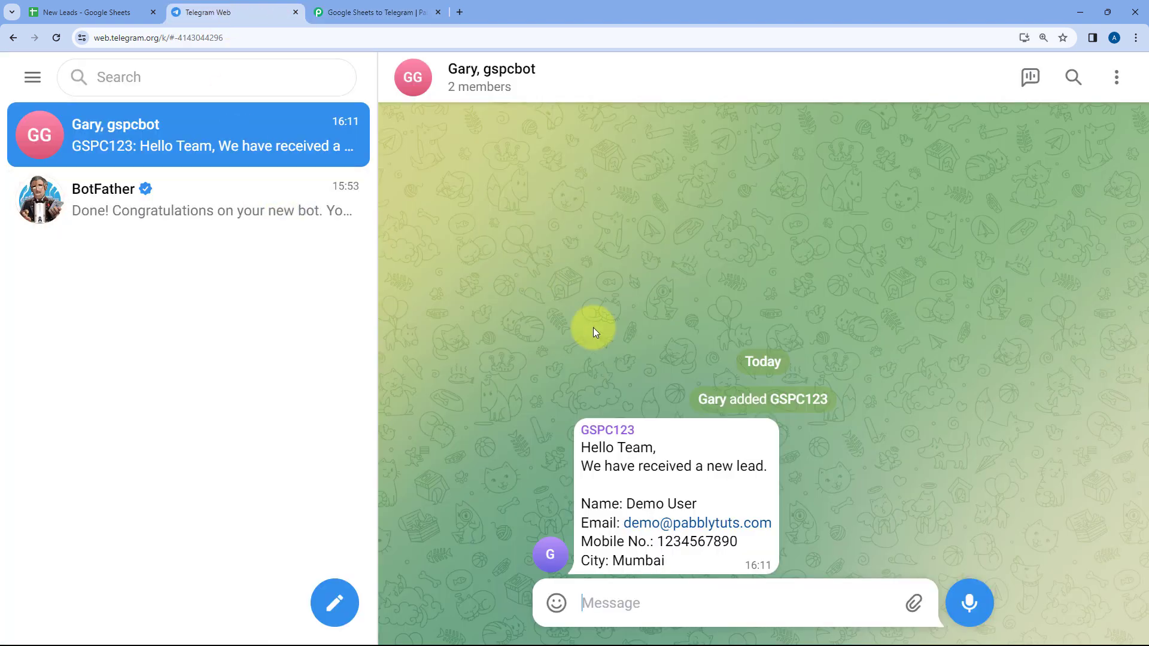
{"action": "double_click", "coordinate": [623, 479]}
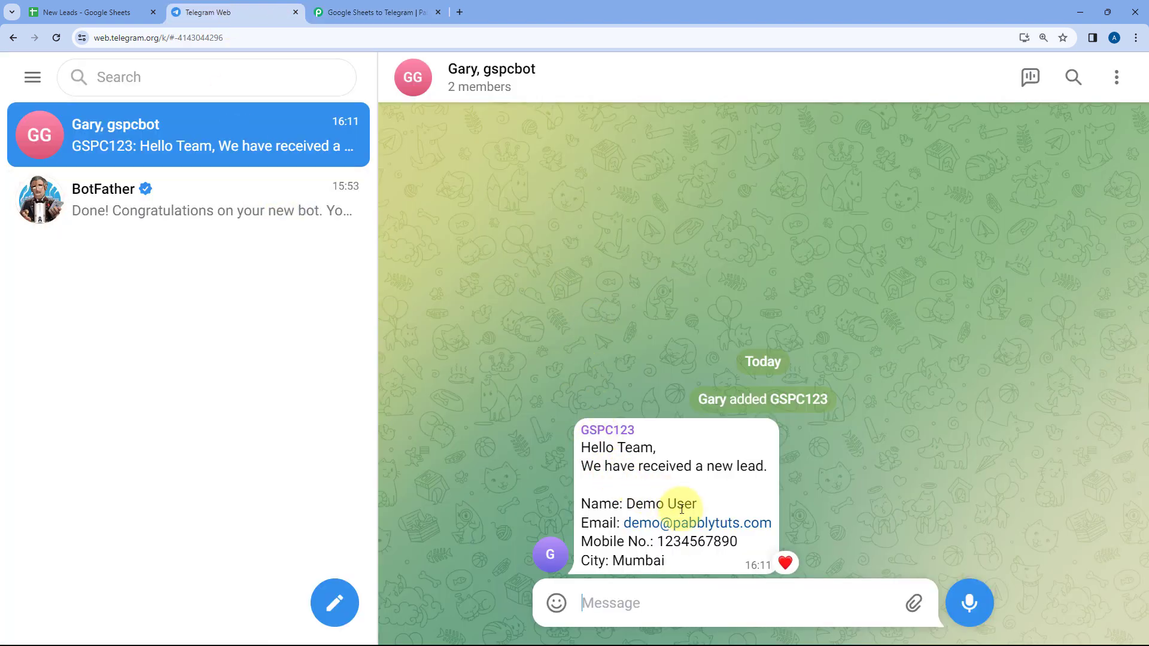
{"action": "left_click_drag", "start_coordinate": [674, 559], "coordinate": [611, 504]}
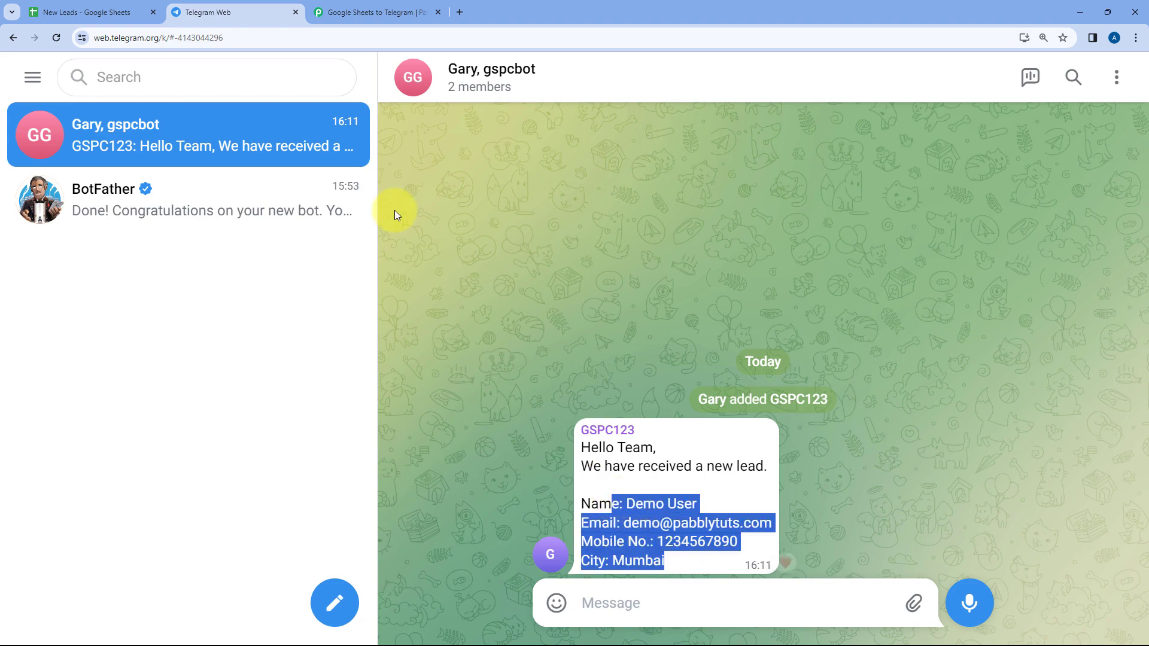
{"action": "left_click", "coordinate": [332, 17]}
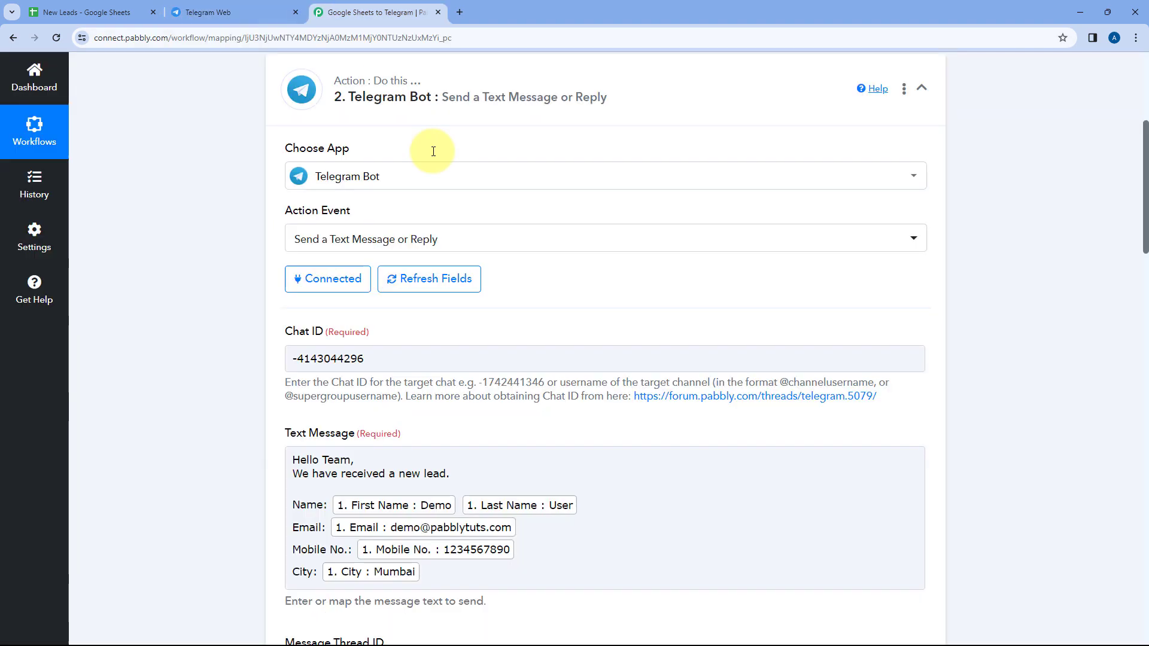
{"action": "left_click", "coordinate": [298, 7]}
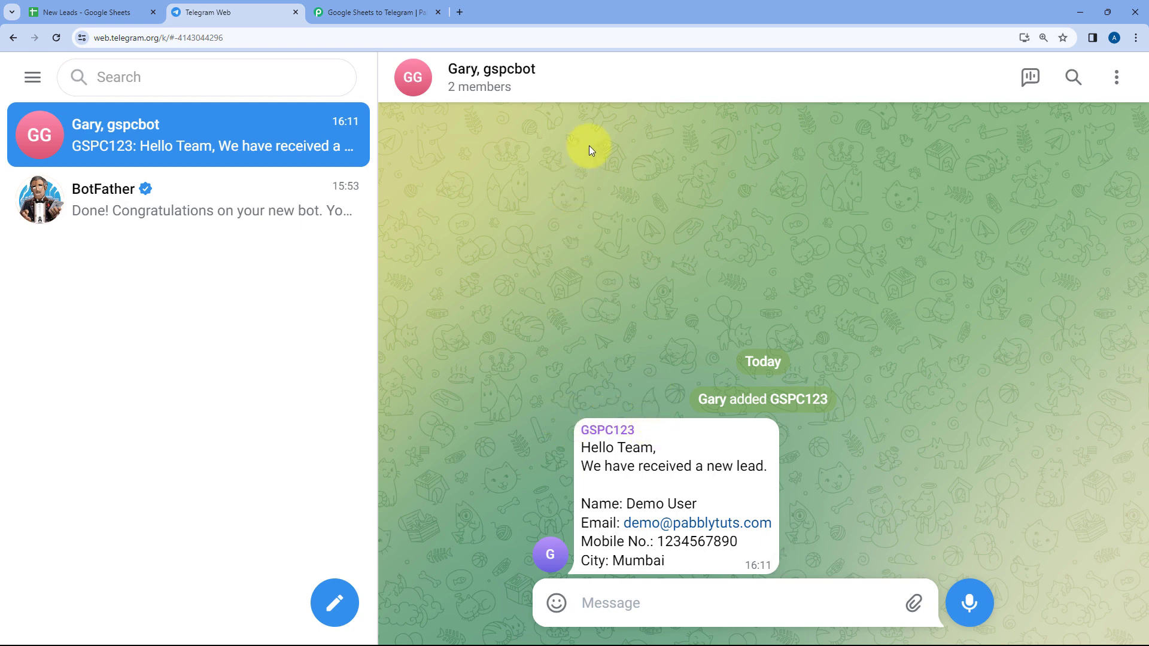
Return to the Pabbly Connect workflow and collapse the Telegram Bot action
{"action": "left_click", "coordinate": [403, 15]}
{"action": "scroll", "coordinate": [654, 198], "scroll_direction": "up", "scroll_amount": 4}
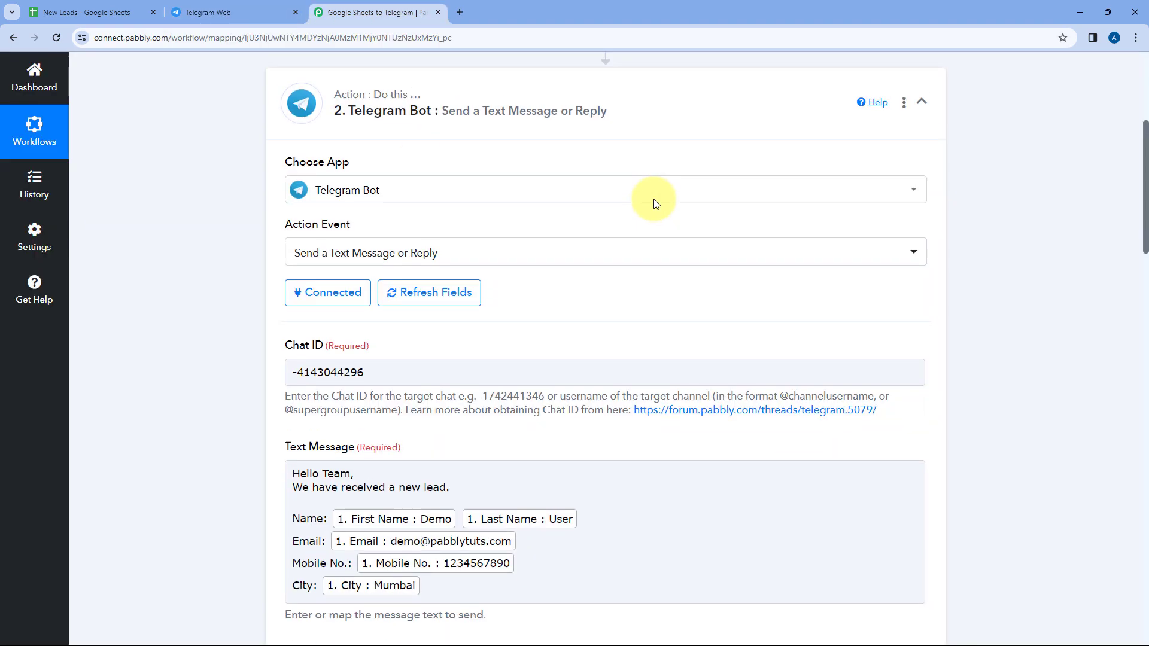
{"action": "left_click", "coordinate": [654, 286]}
{"action": "scroll", "coordinate": [640, 198], "scroll_direction": "up", "scroll_amount": 2}
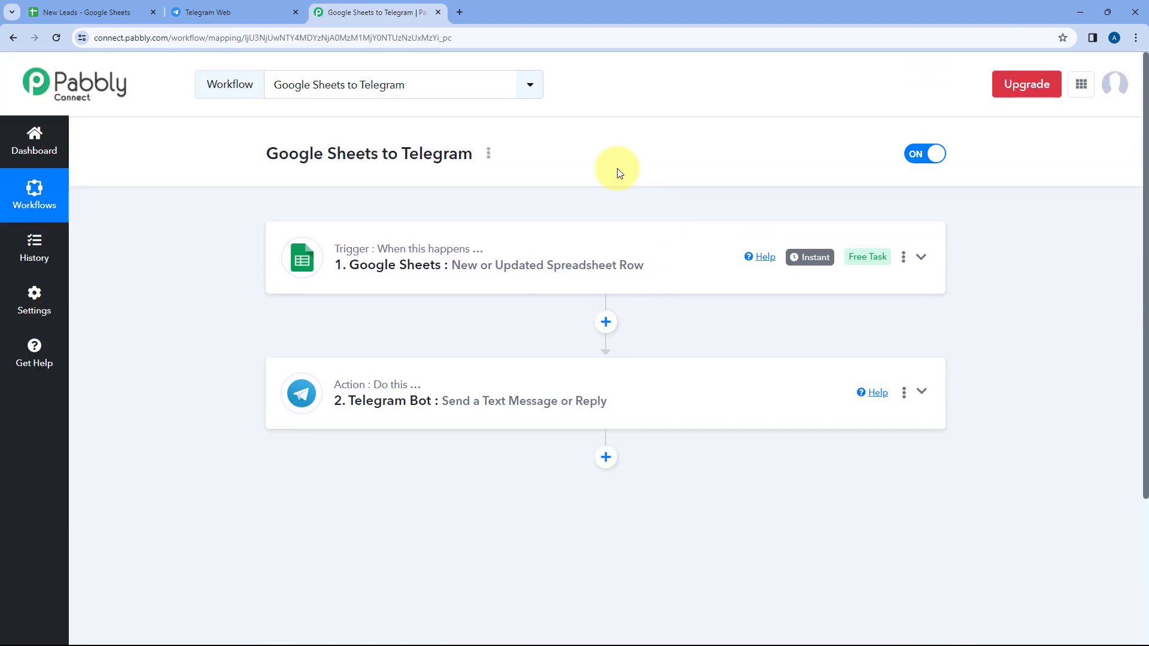
Switch to the New Leads sheet and enter the test lead's first and last name in row 3
{"action": "left_click", "coordinate": [93, 12]}
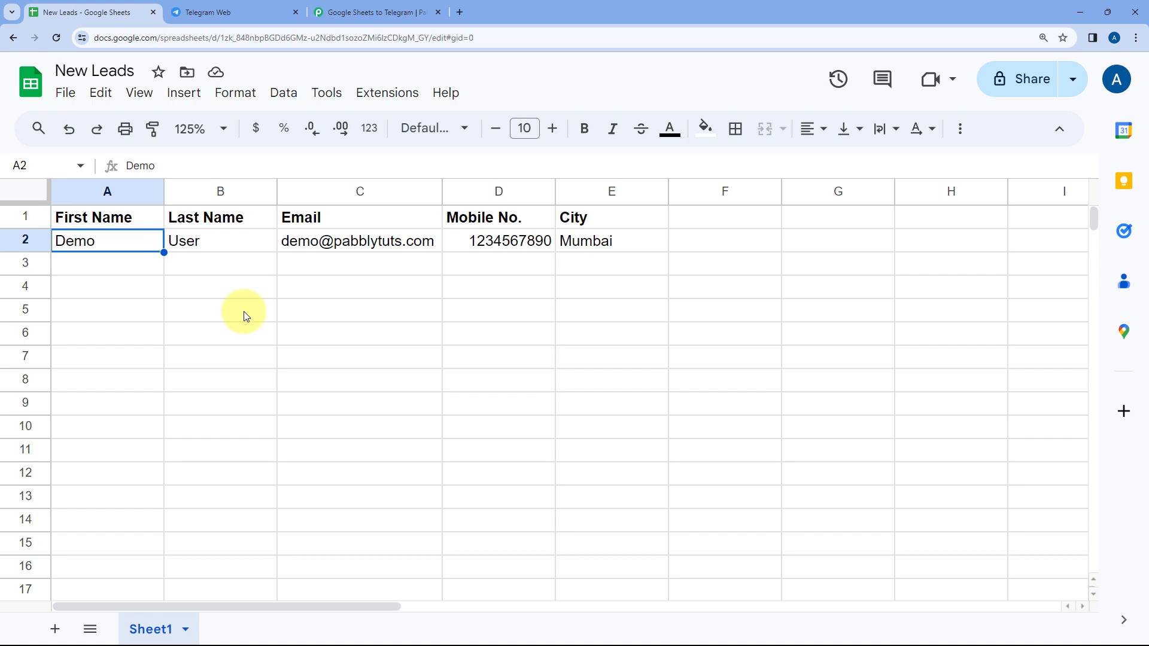
{"action": "left_click", "coordinate": [222, 12]}
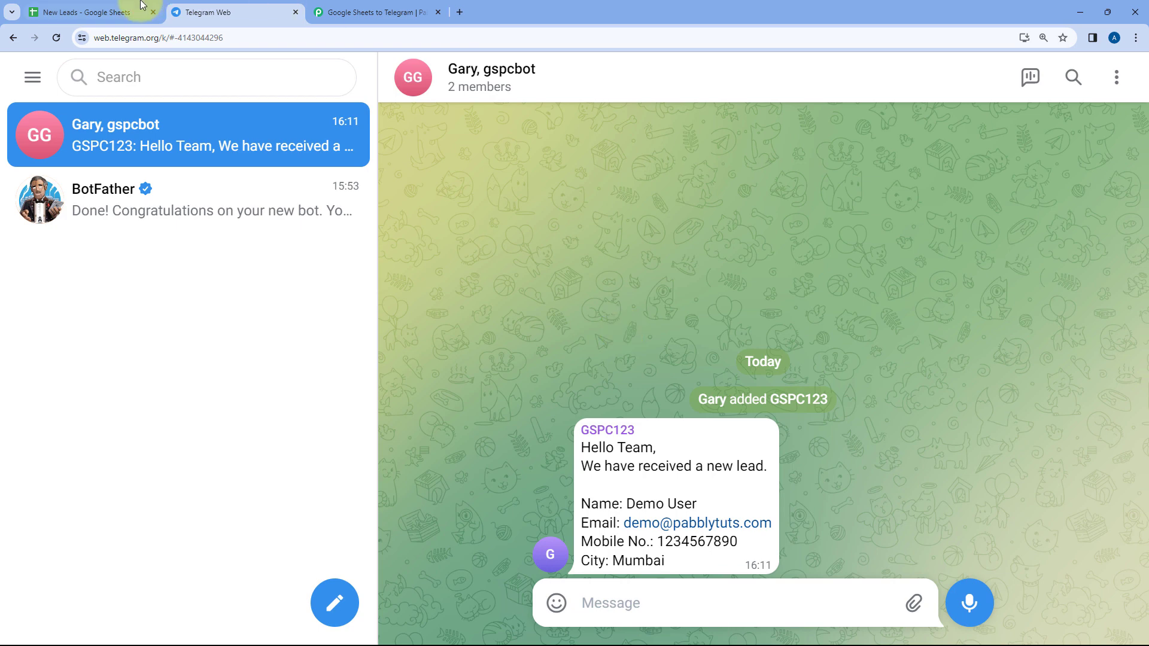
{"action": "left_click", "coordinate": [87, 12]}
{"action": "left_click", "coordinate": [133, 264]}
{"action": "type", "text": "Test"}
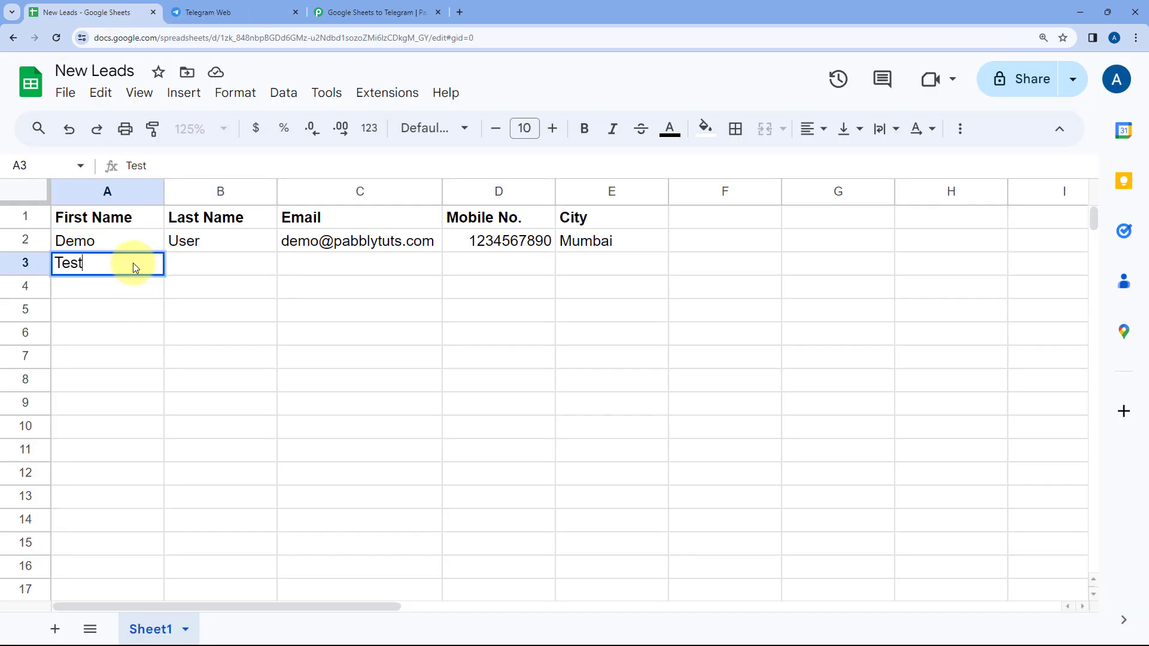
{"action": "key", "text": "Tab"}
{"action": "type", "text": "Use"}
{"action": "key", "text": "Tab"}
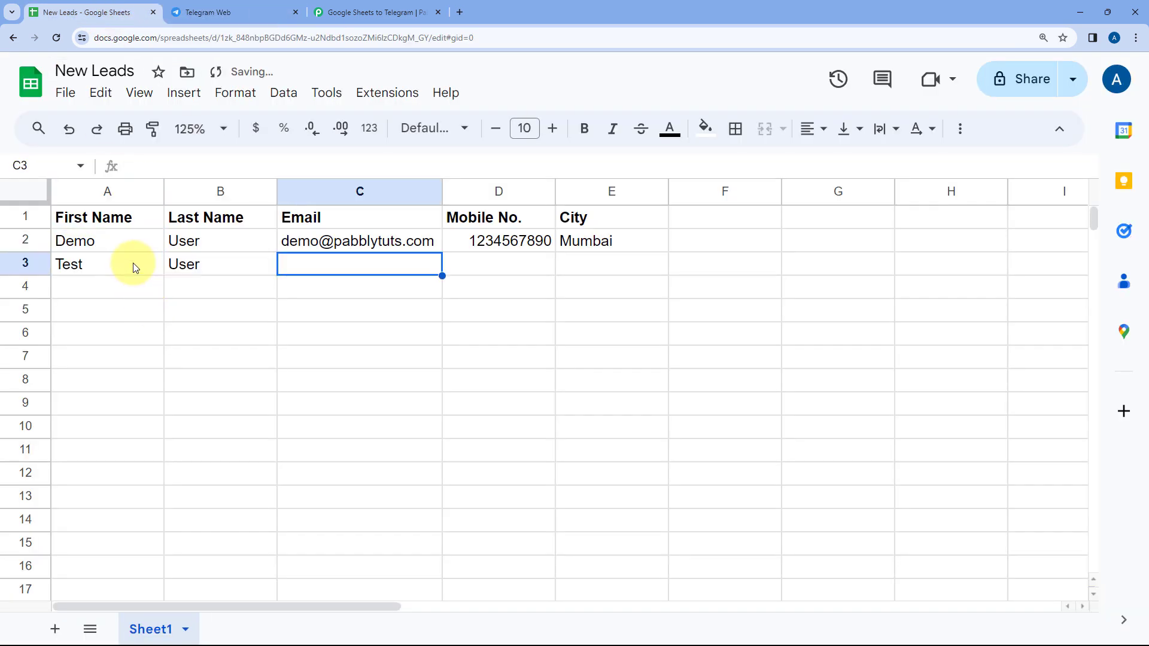
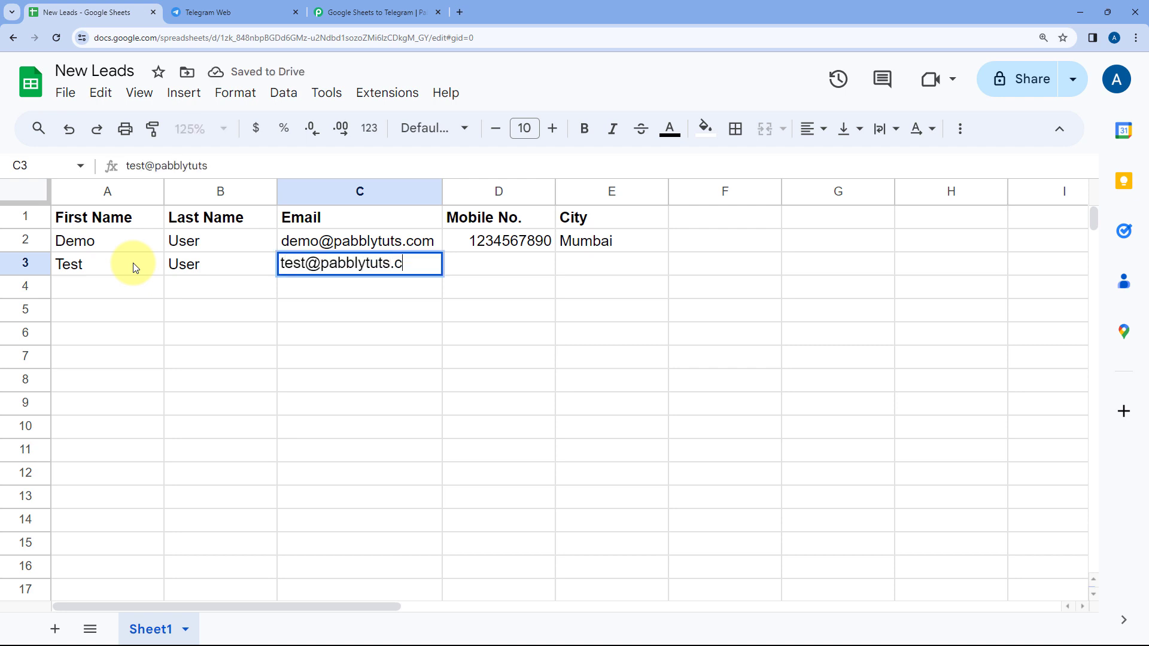
Fill in the test lead's email and mobile number in row 3
{"action": "key", "text": "Tab"}
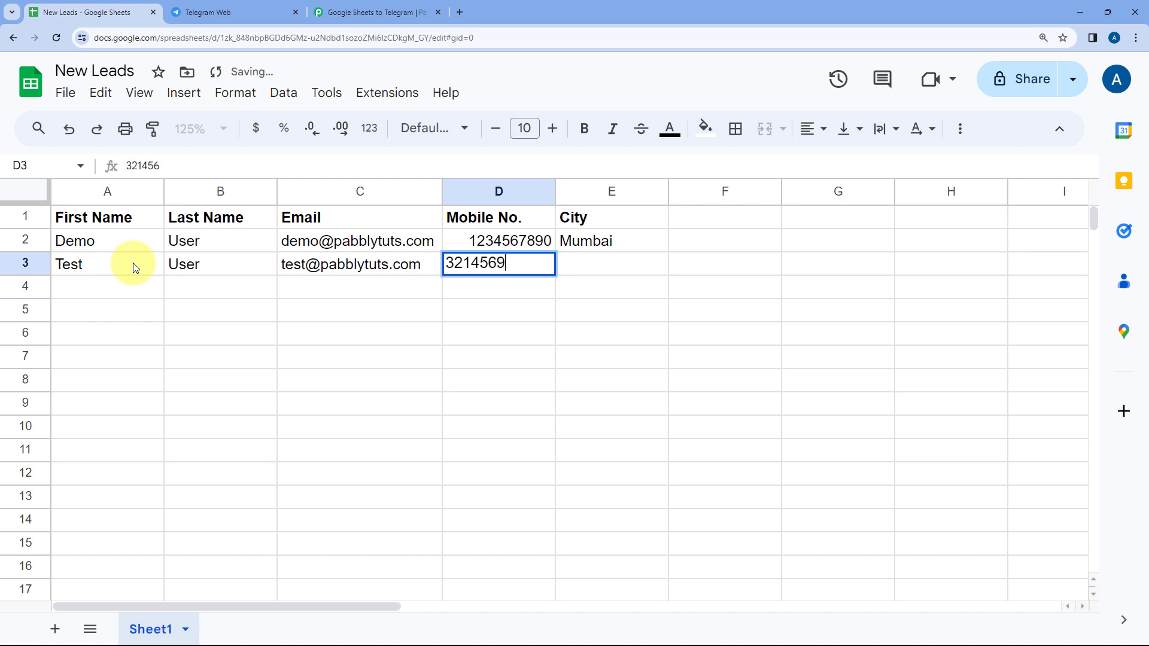
Enter Delhi as the test lead's city in row 3 to complete the new row
{"action": "key", "text": "Tab"}
{"action": "type", "text": "Delh"}
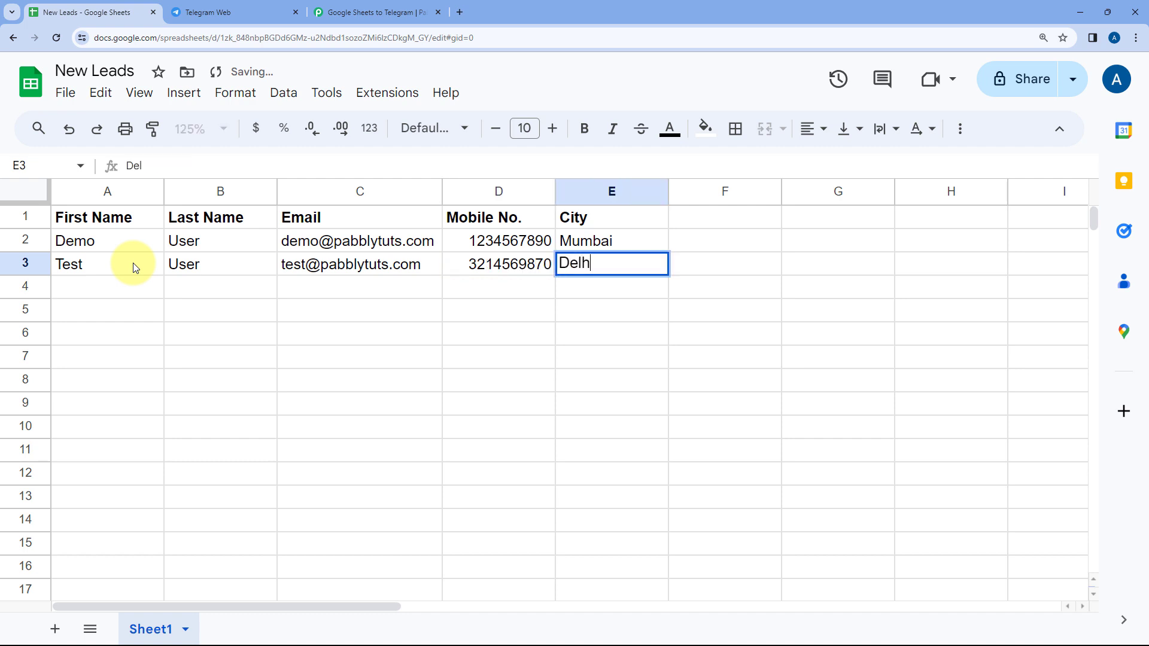
{"action": "type", "text": "i"}
{"action": "key", "text": "Tab"}
{"action": "left_click", "coordinate": [87, 290]}
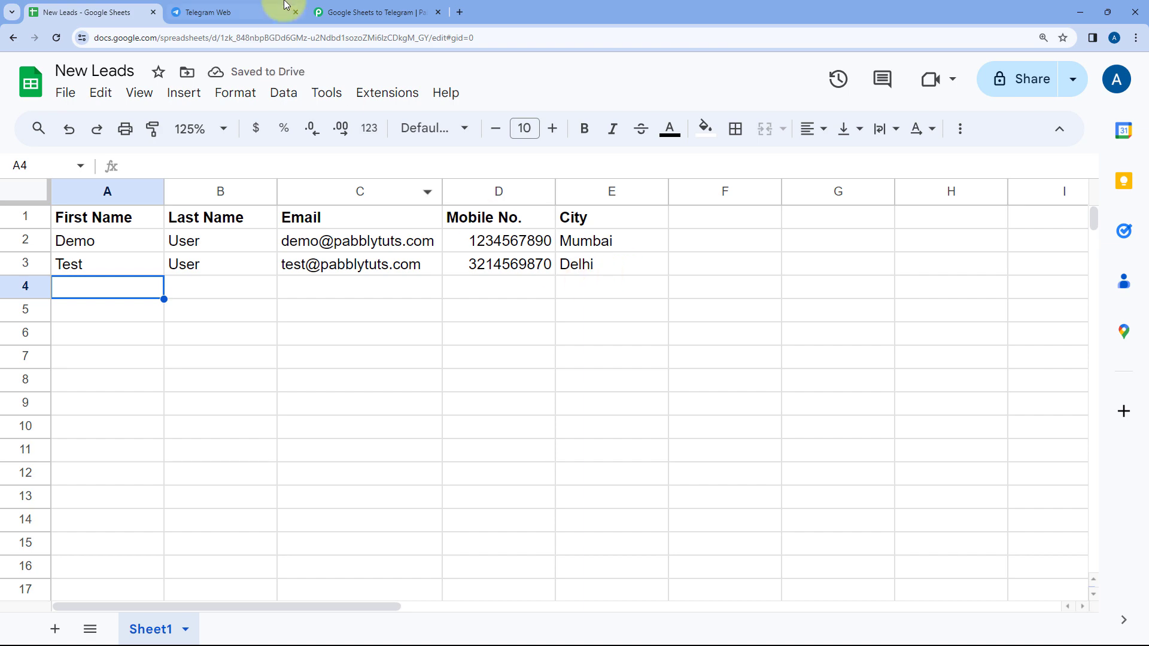
Switch to Telegram Web and check the group's newest lead message for the test lead's name, email, mobile number and city
{"action": "left_click", "coordinate": [266, 6]}
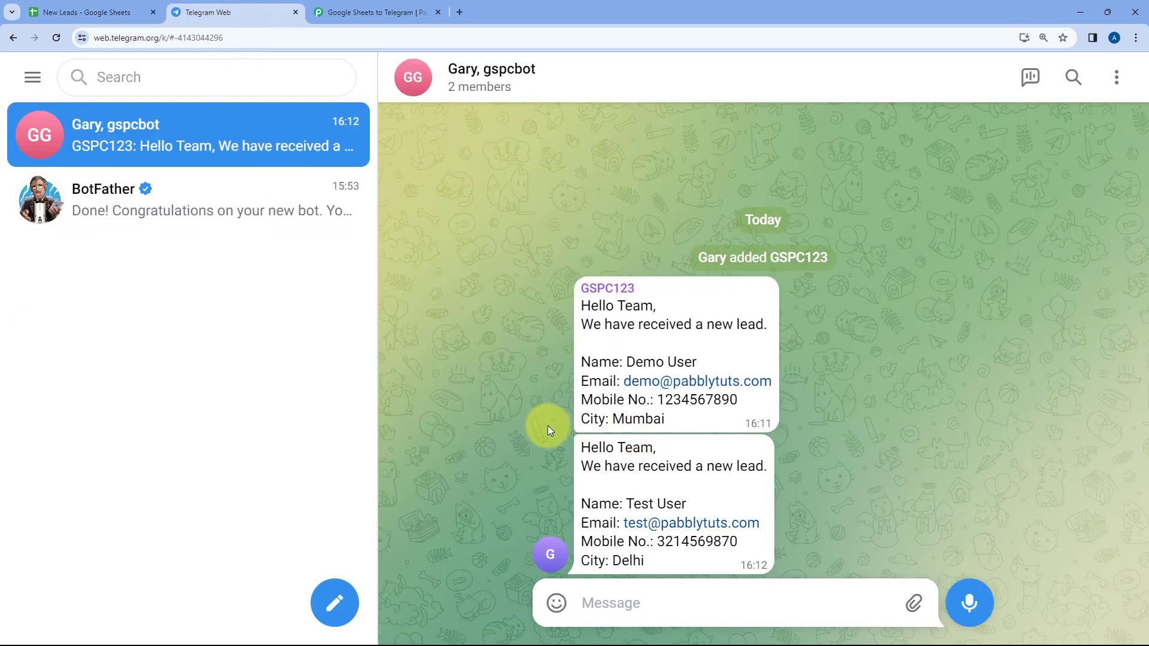
{"action": "left_click_drag", "start_coordinate": [566, 443], "coordinate": [659, 563]}
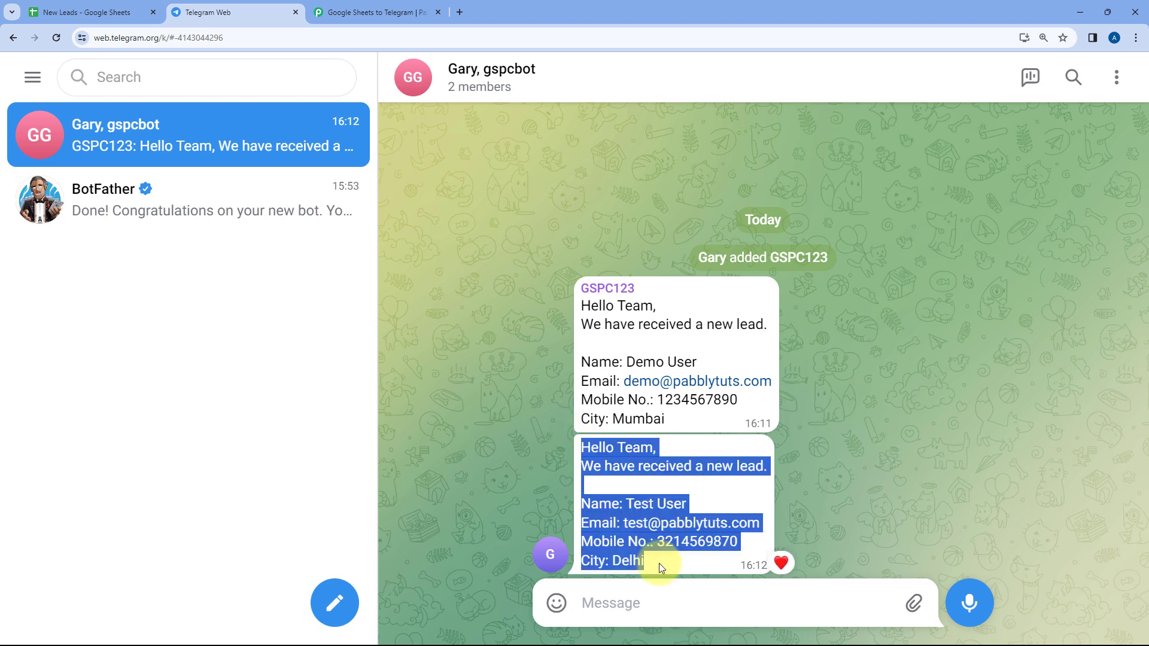
{"action": "double_click", "coordinate": [656, 563]}
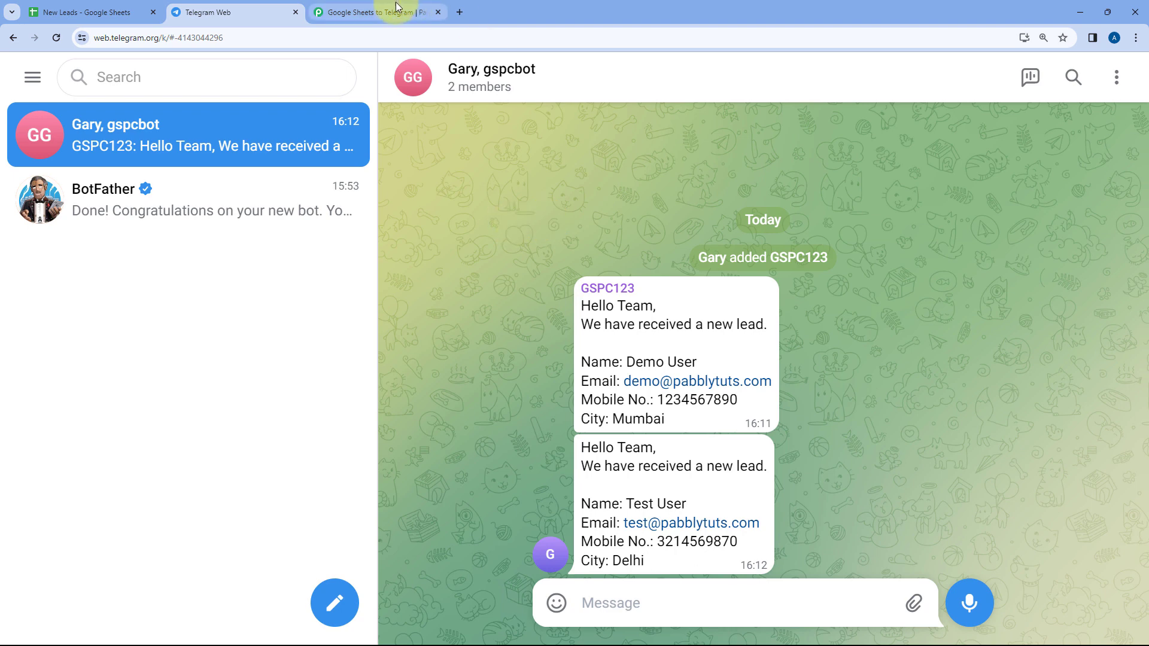
Review the Google Sheets to Telegram workflow alongside the New Leads sheet and the Telegram group, finishing on the Pabbly Connect workflow
{"action": "left_click", "coordinate": [397, 10]}
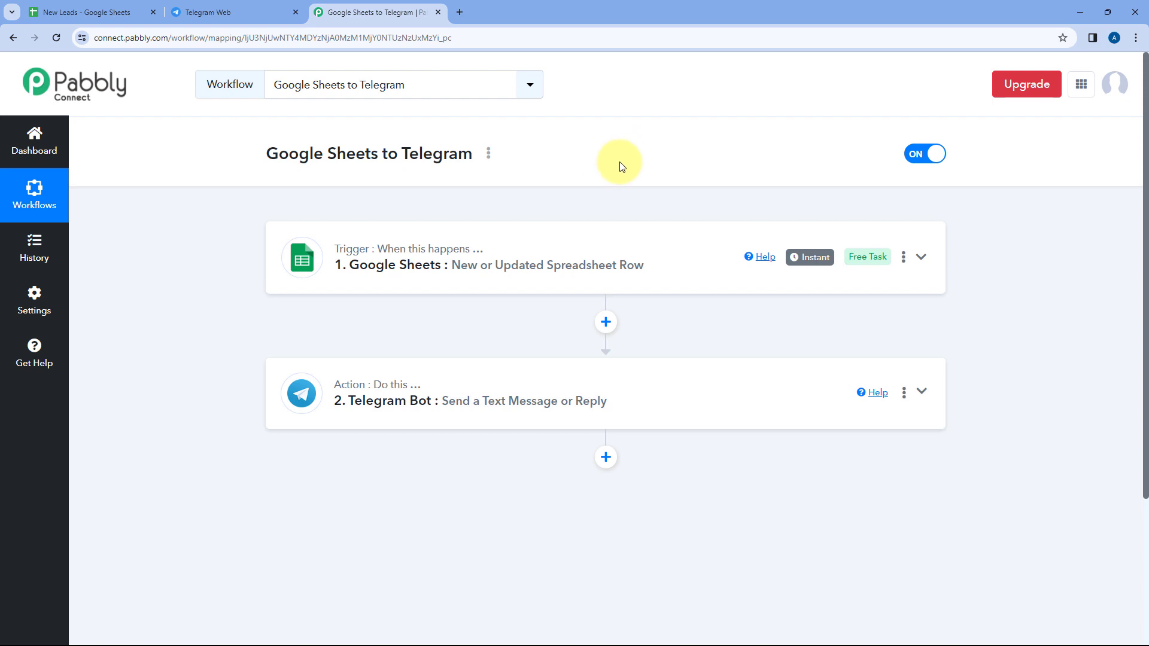
{"action": "left_click", "coordinate": [89, 11]}
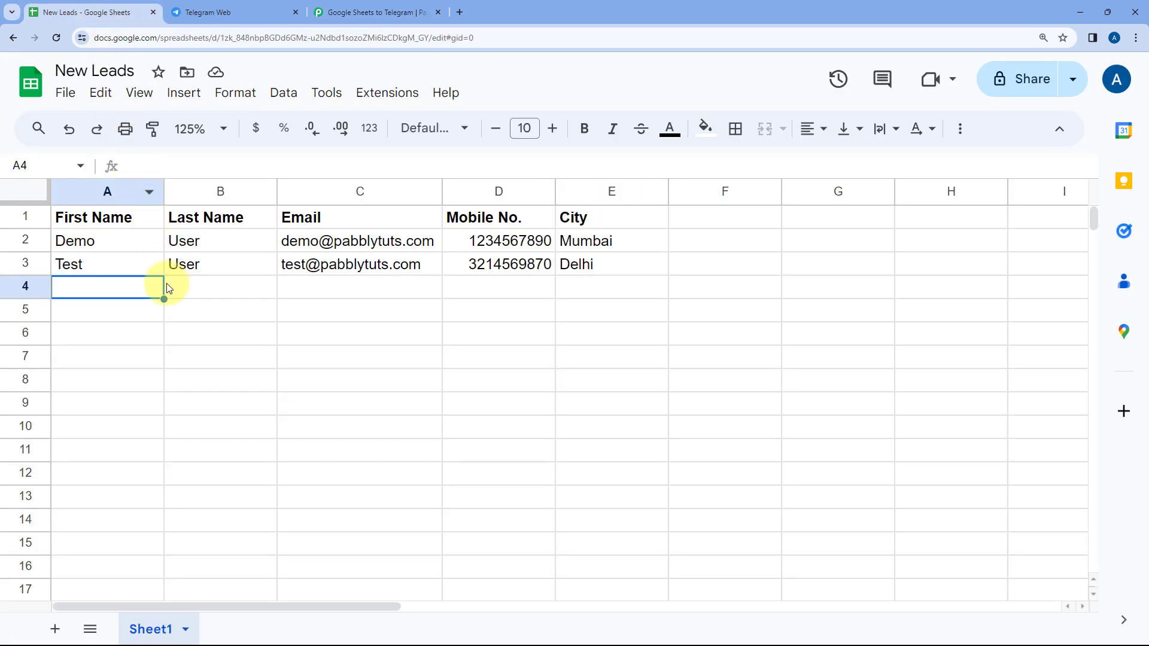
{"action": "left_click", "coordinate": [218, 6]}
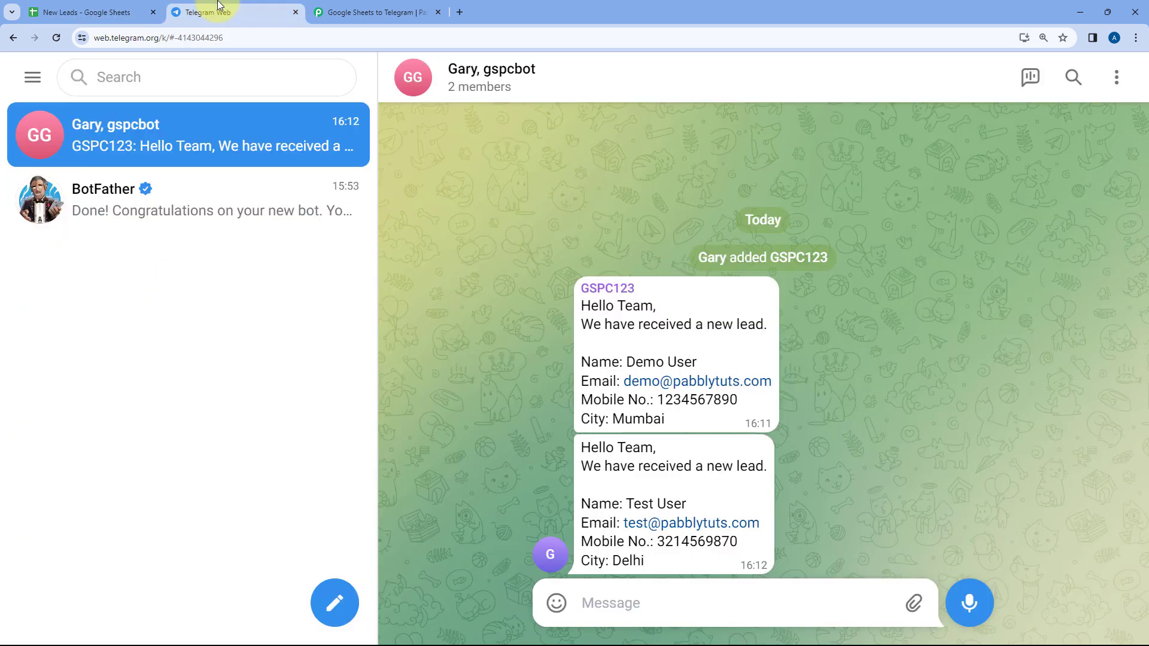
{"action": "left_click", "coordinate": [114, 11]}
{"action": "left_click", "coordinate": [377, 10]}
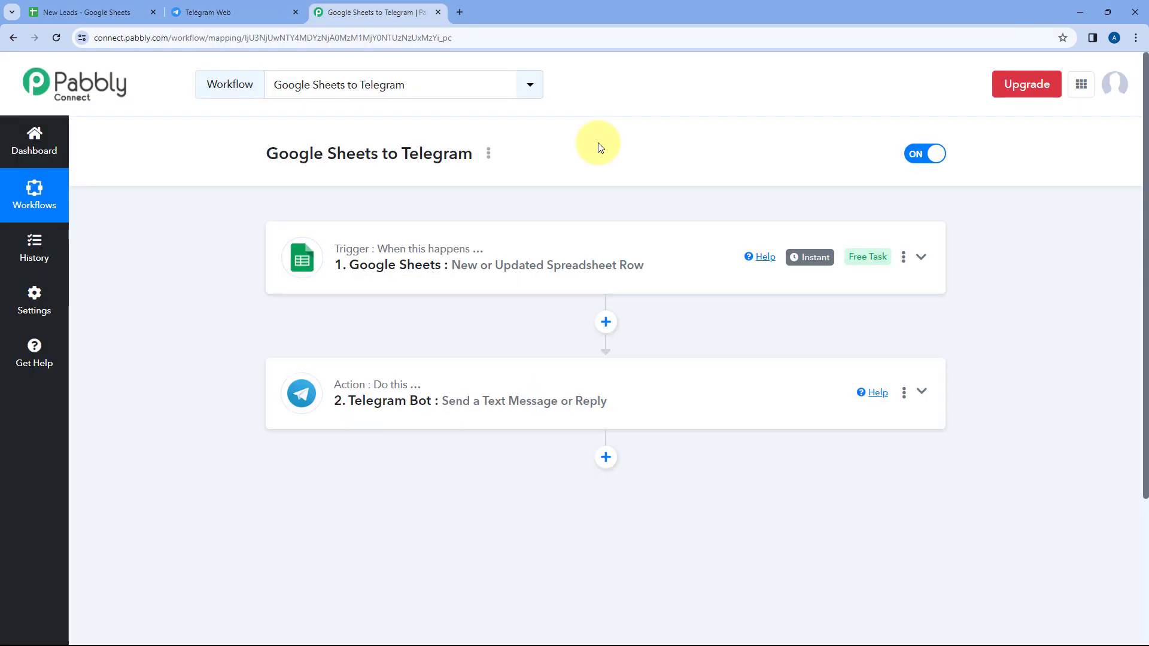